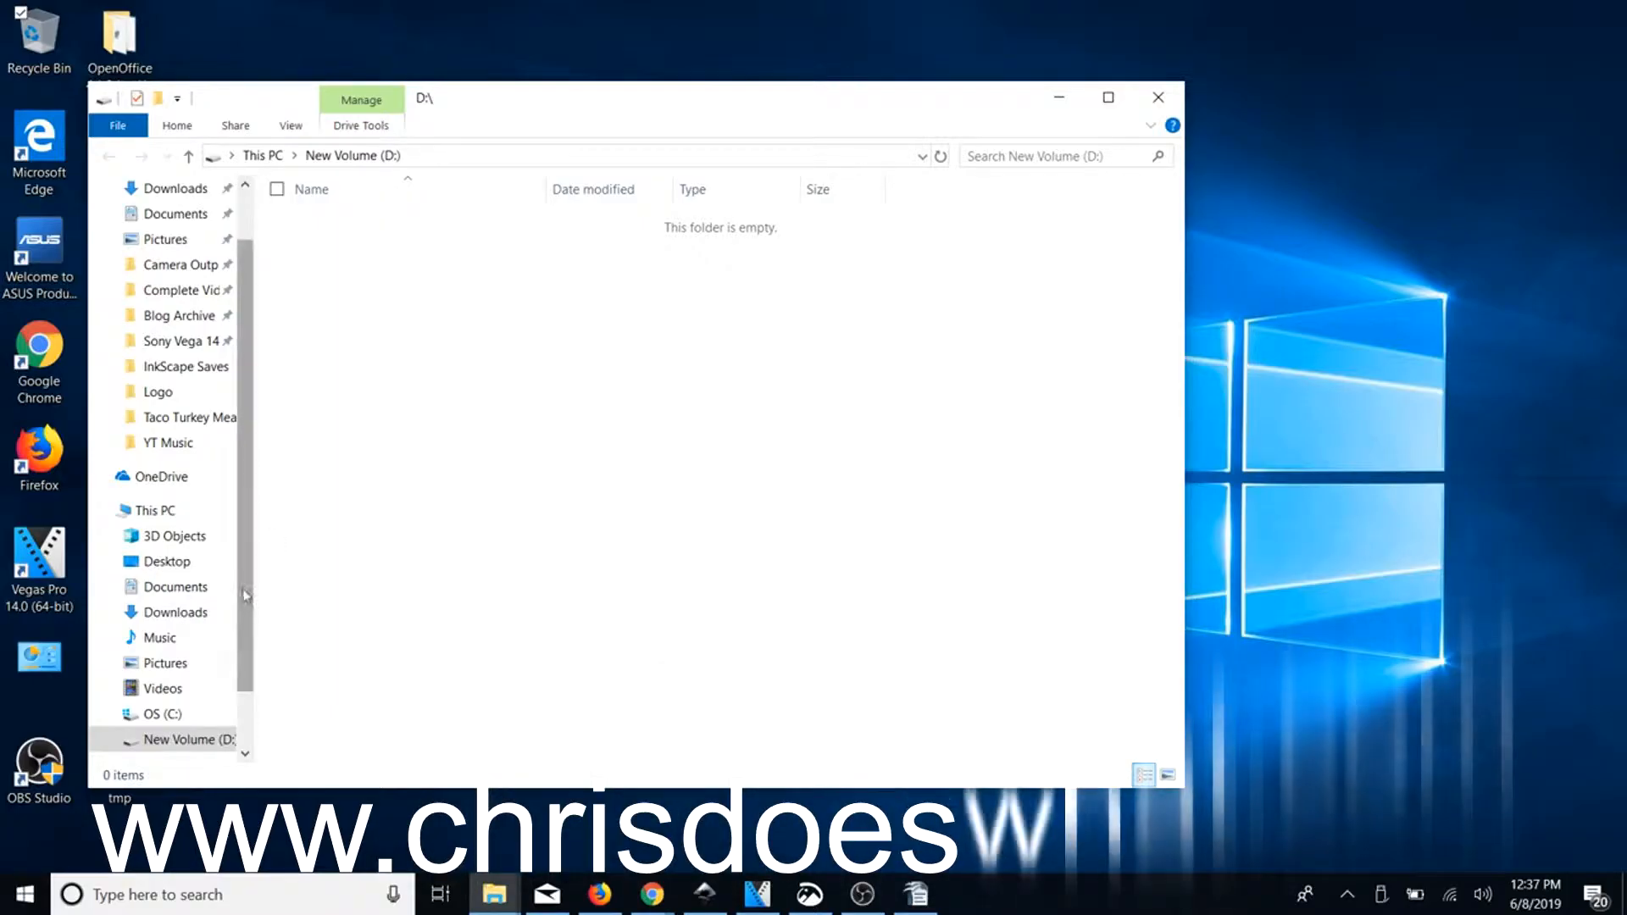
# - Browse the OS (C:) drive to the Users folder and open the personal profile folder
pyautogui.click(164, 714)
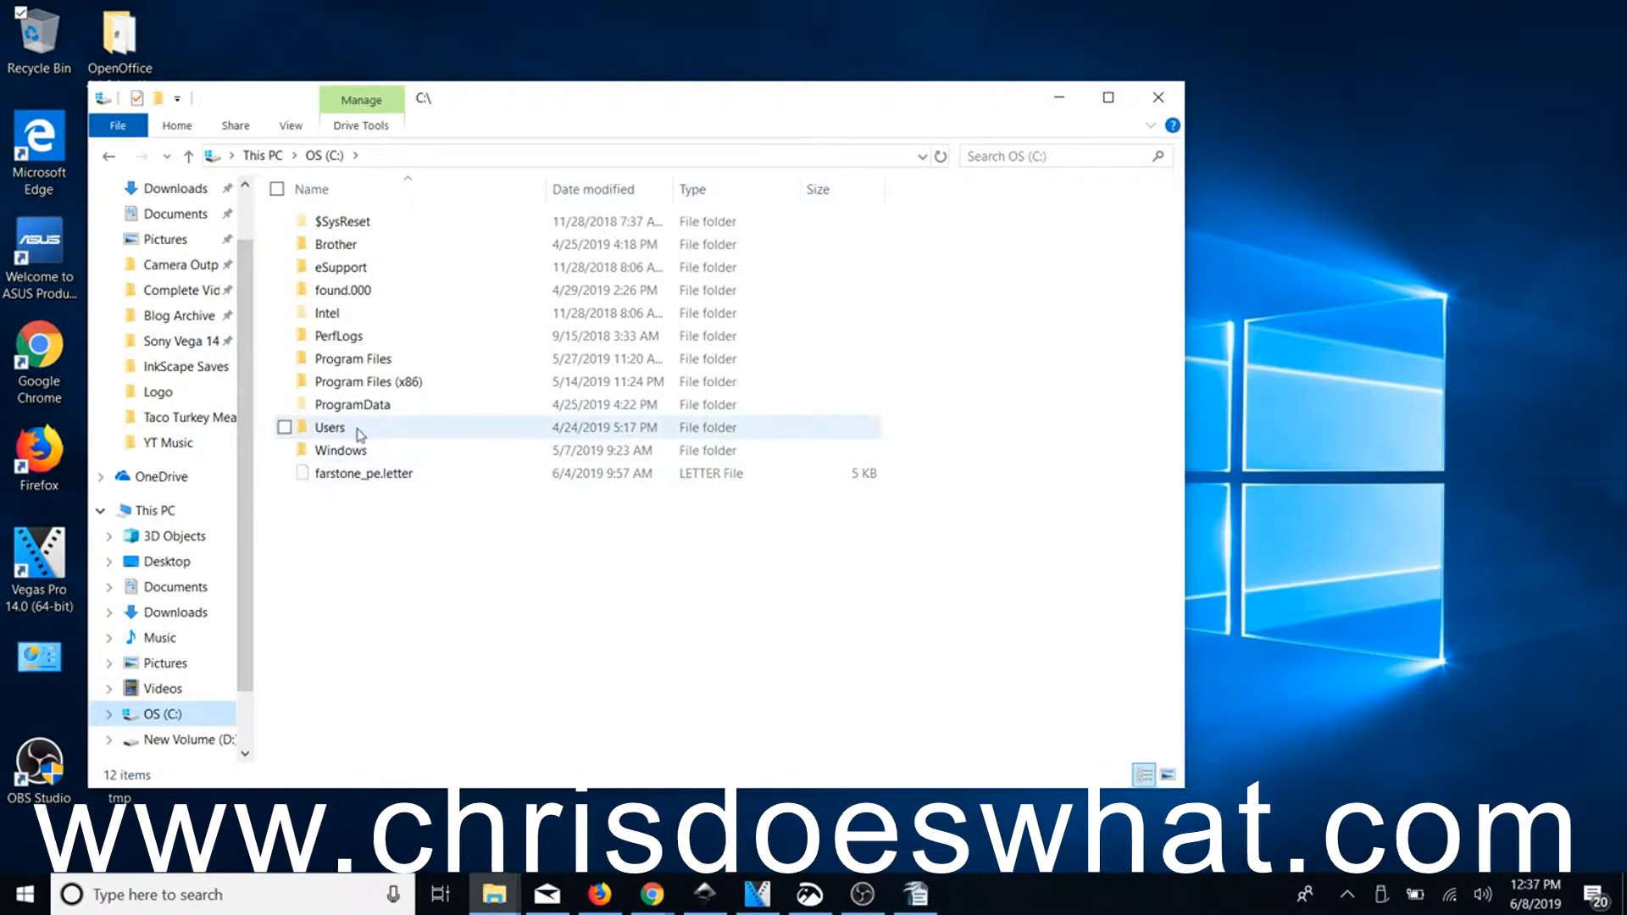
pyautogui.moveTo(340, 439)
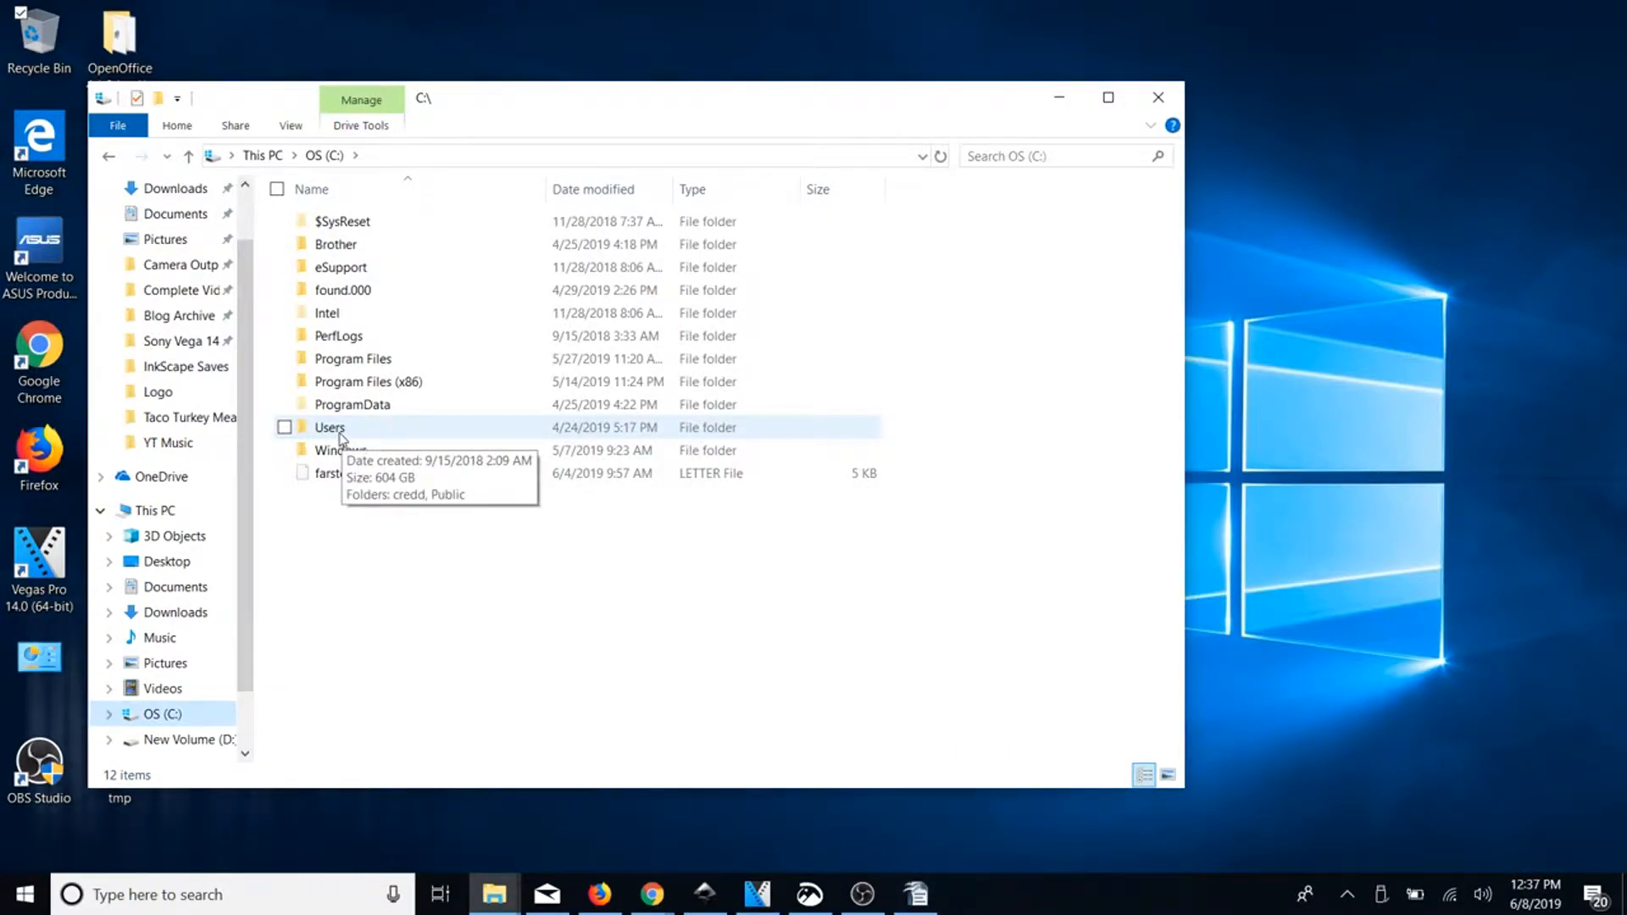
pyautogui.doubleClick(342, 439)
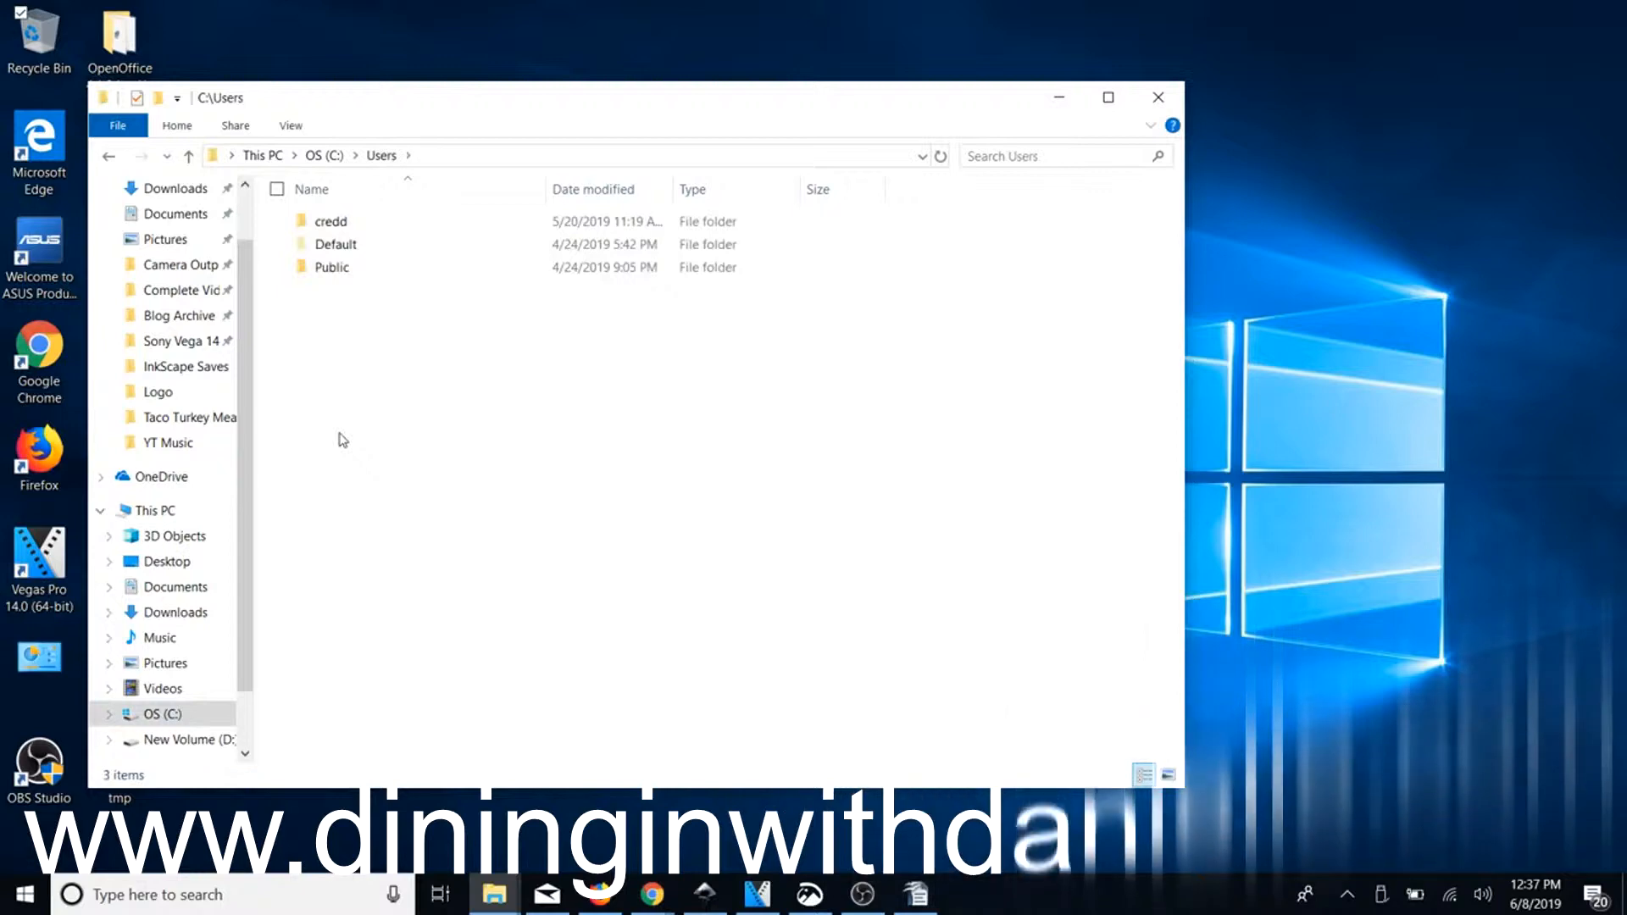
pyautogui.doubleClick(331, 226)
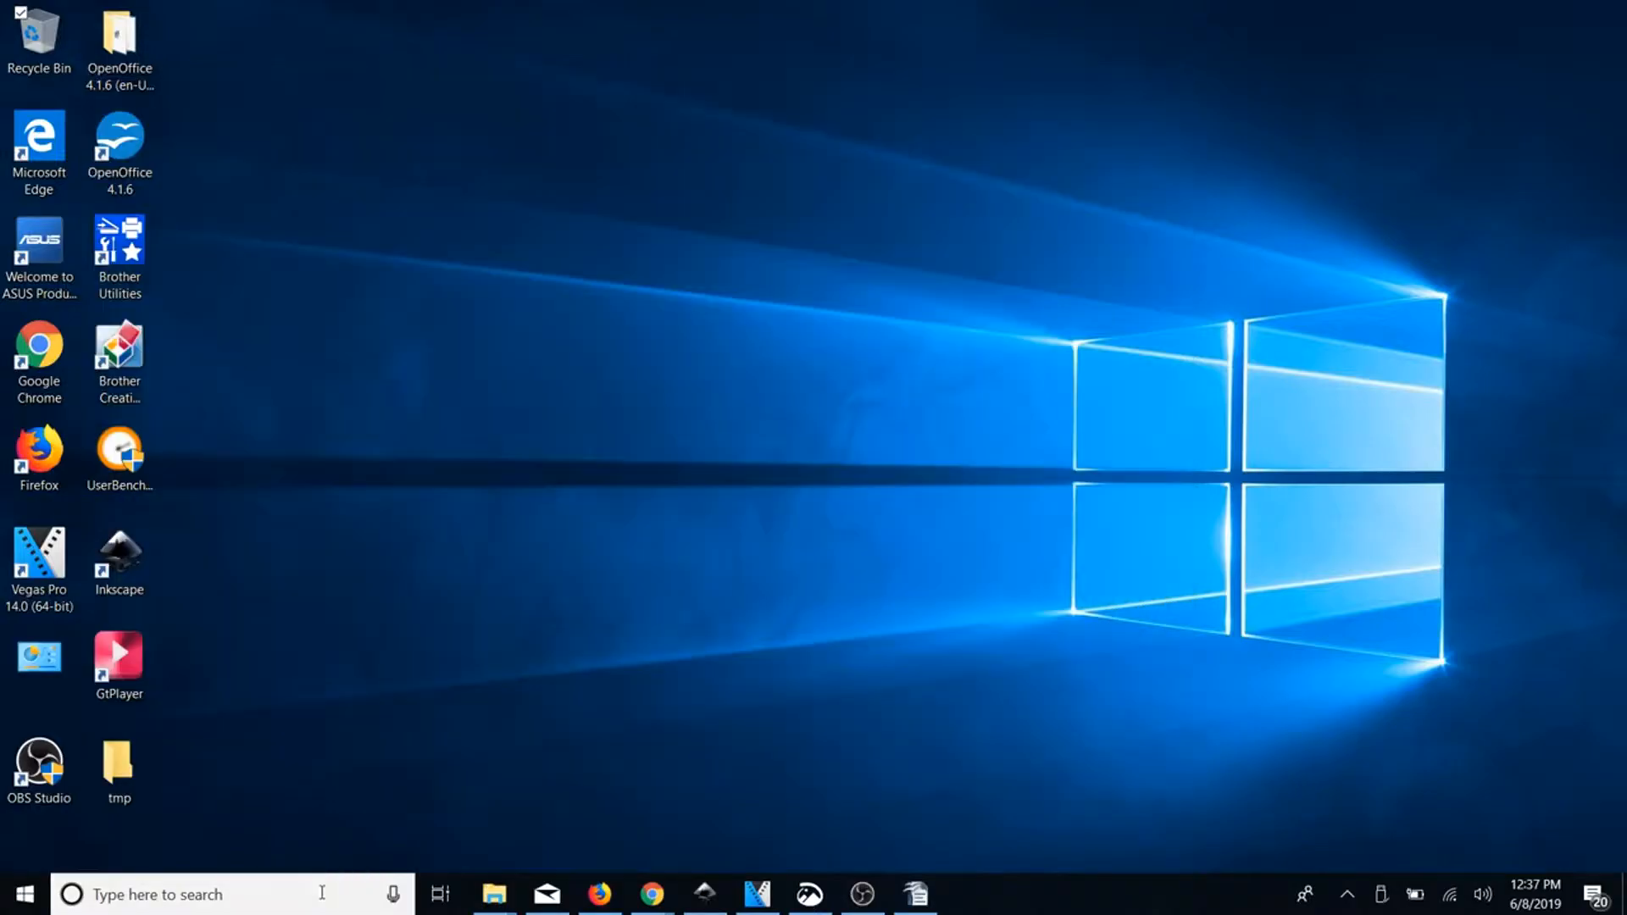
# - Search Windows for "disk man" and open the tool for creating and formatting hard disk partitions
pyautogui.click(323, 899)
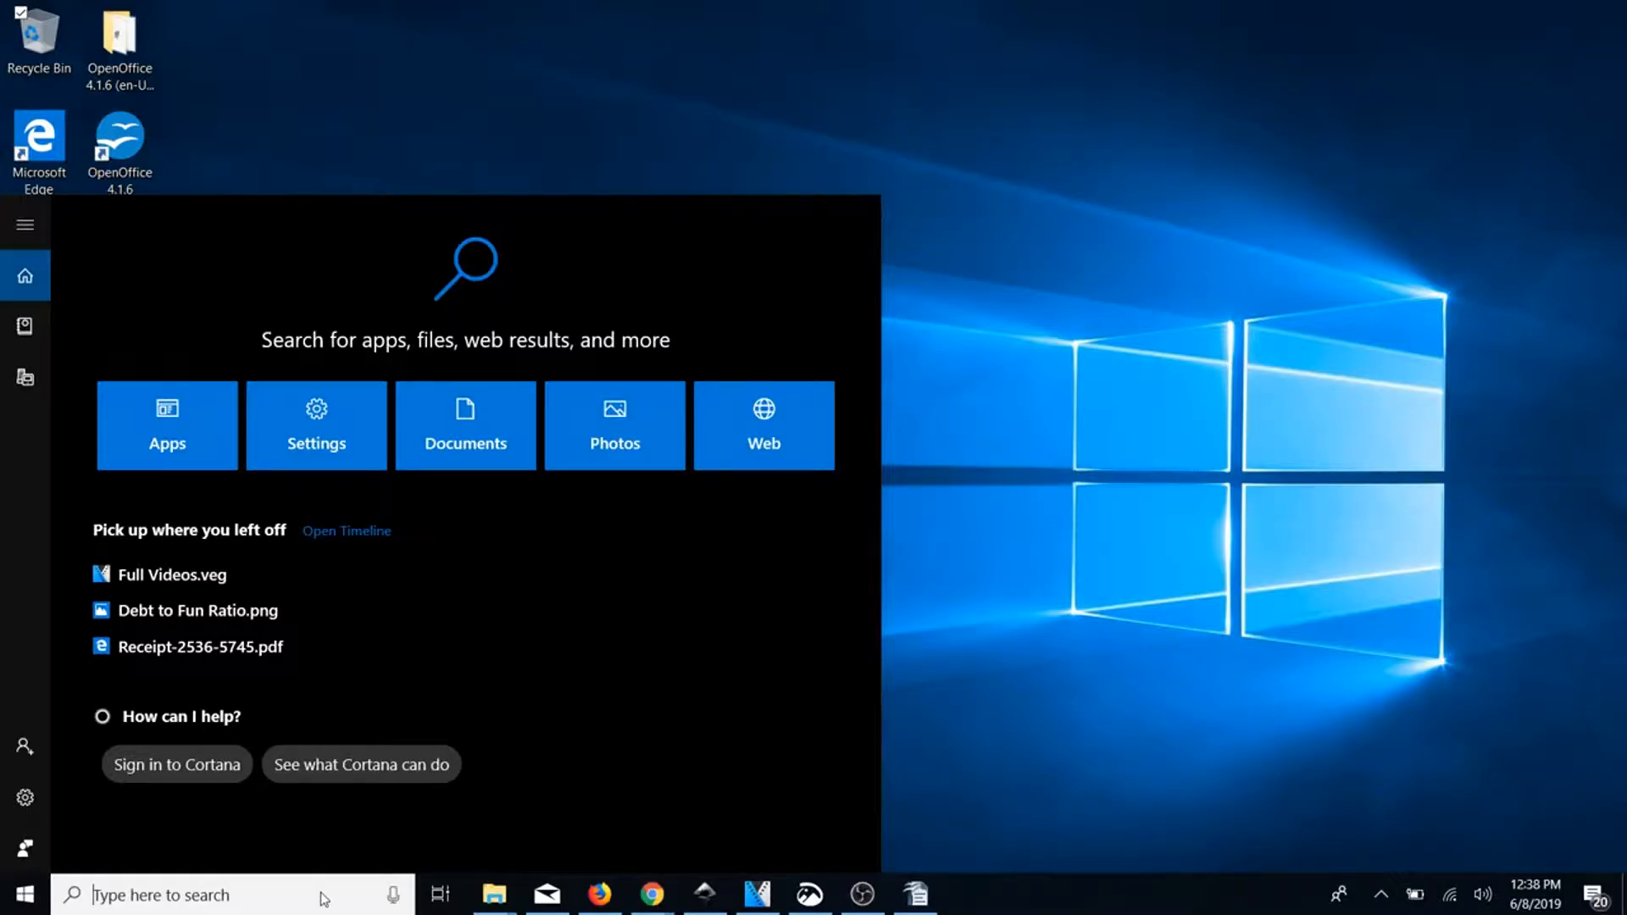
pyautogui.write('disk')
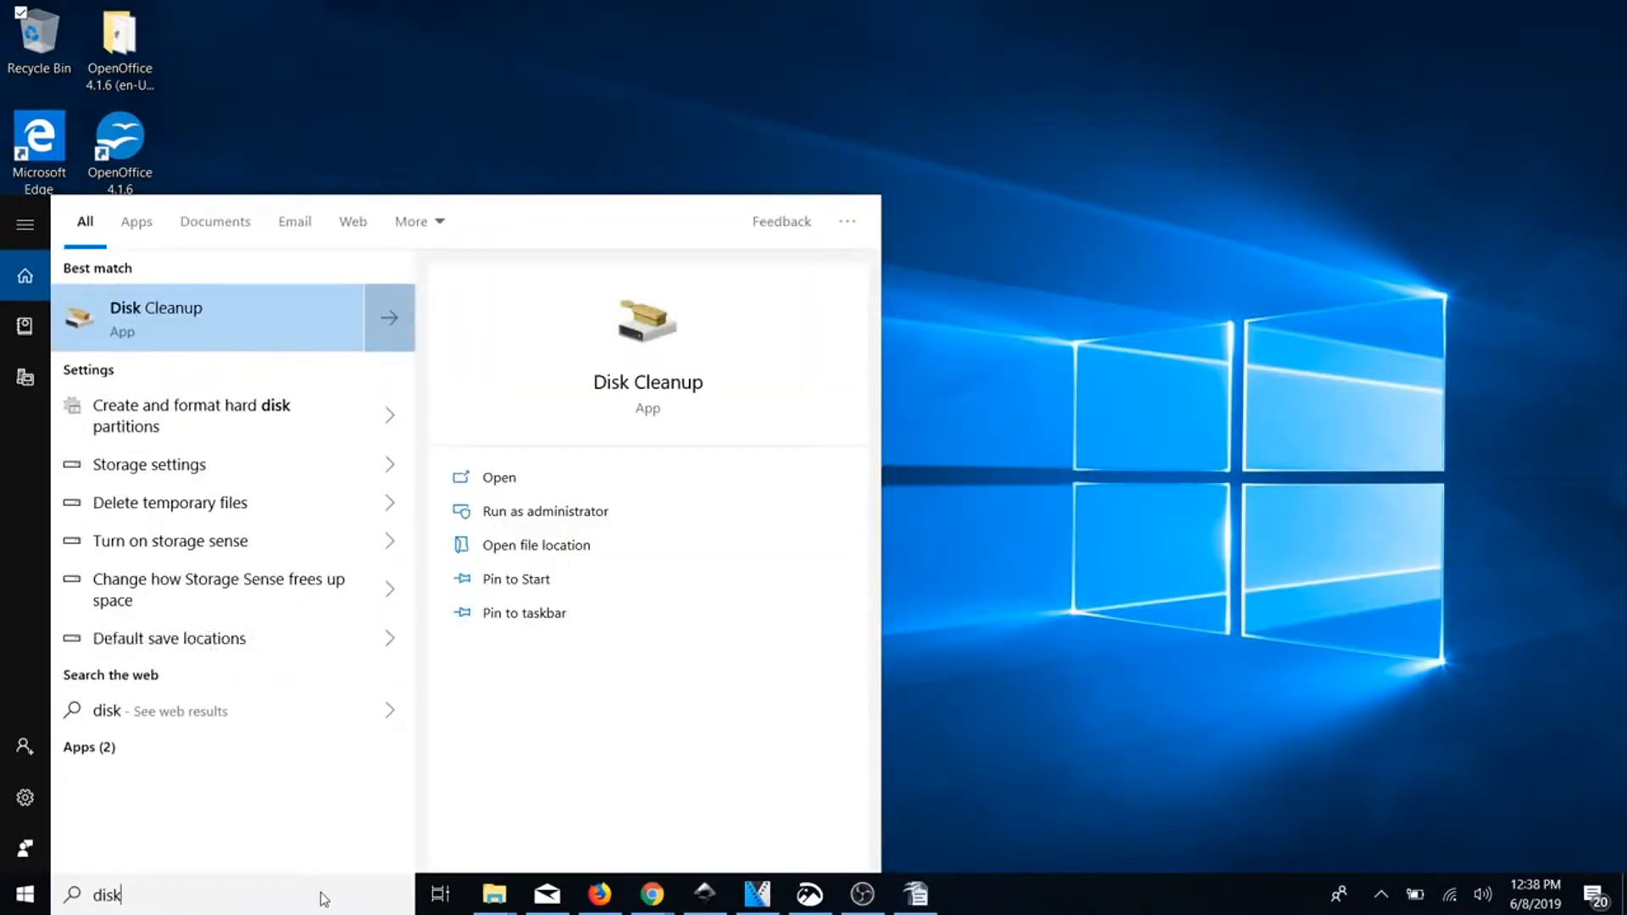
pyautogui.write(' man')
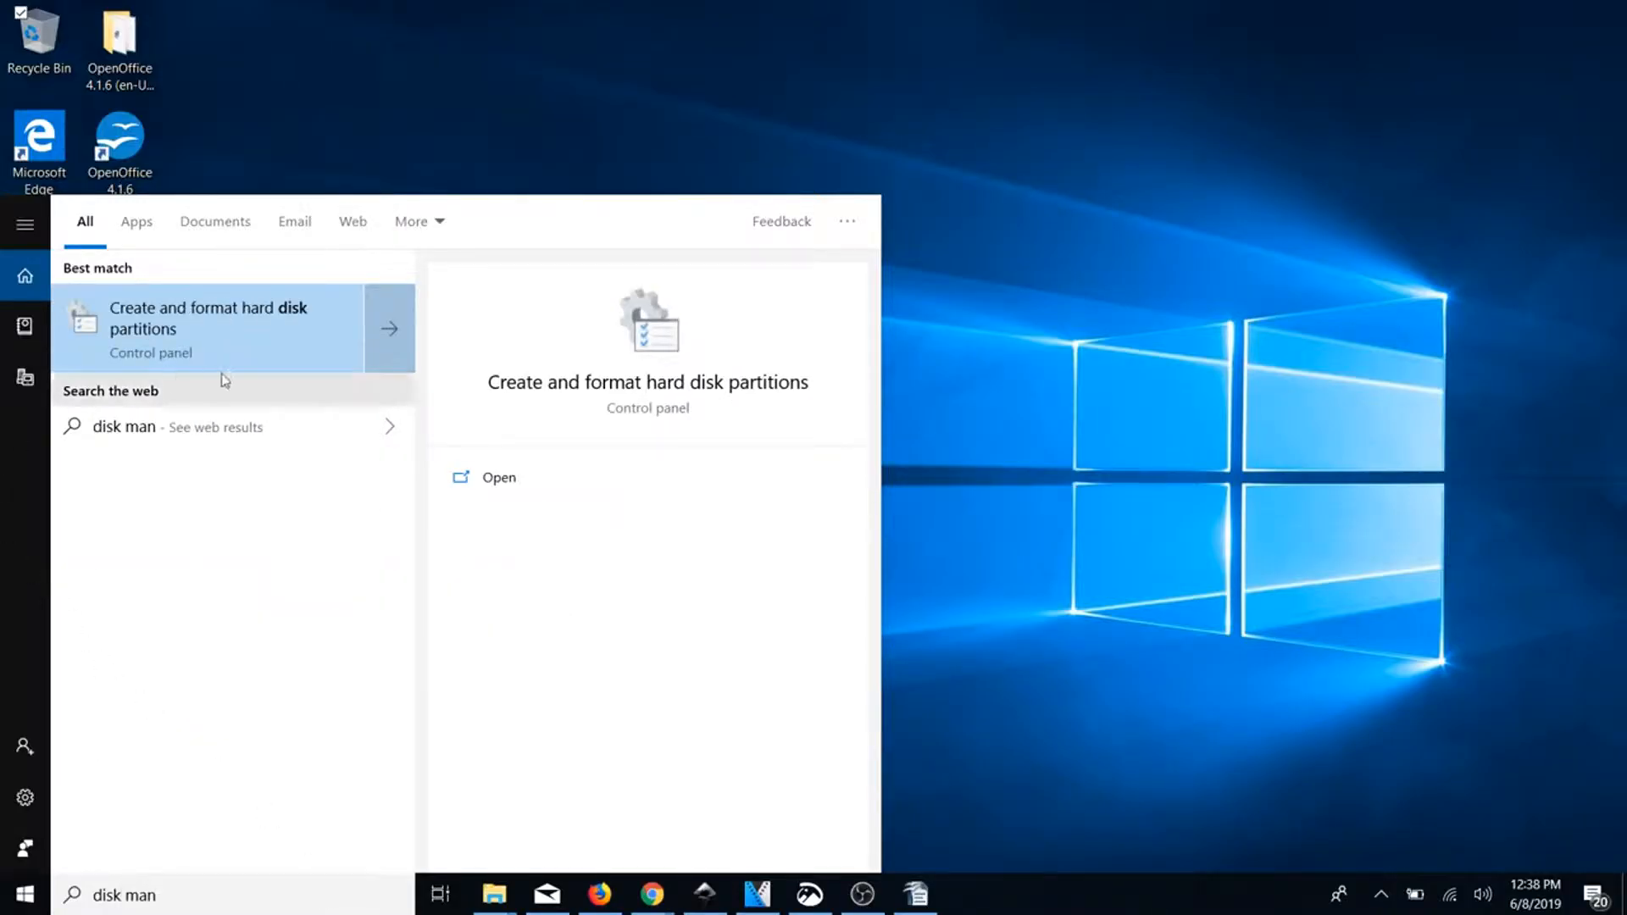
pyautogui.click(241, 334)
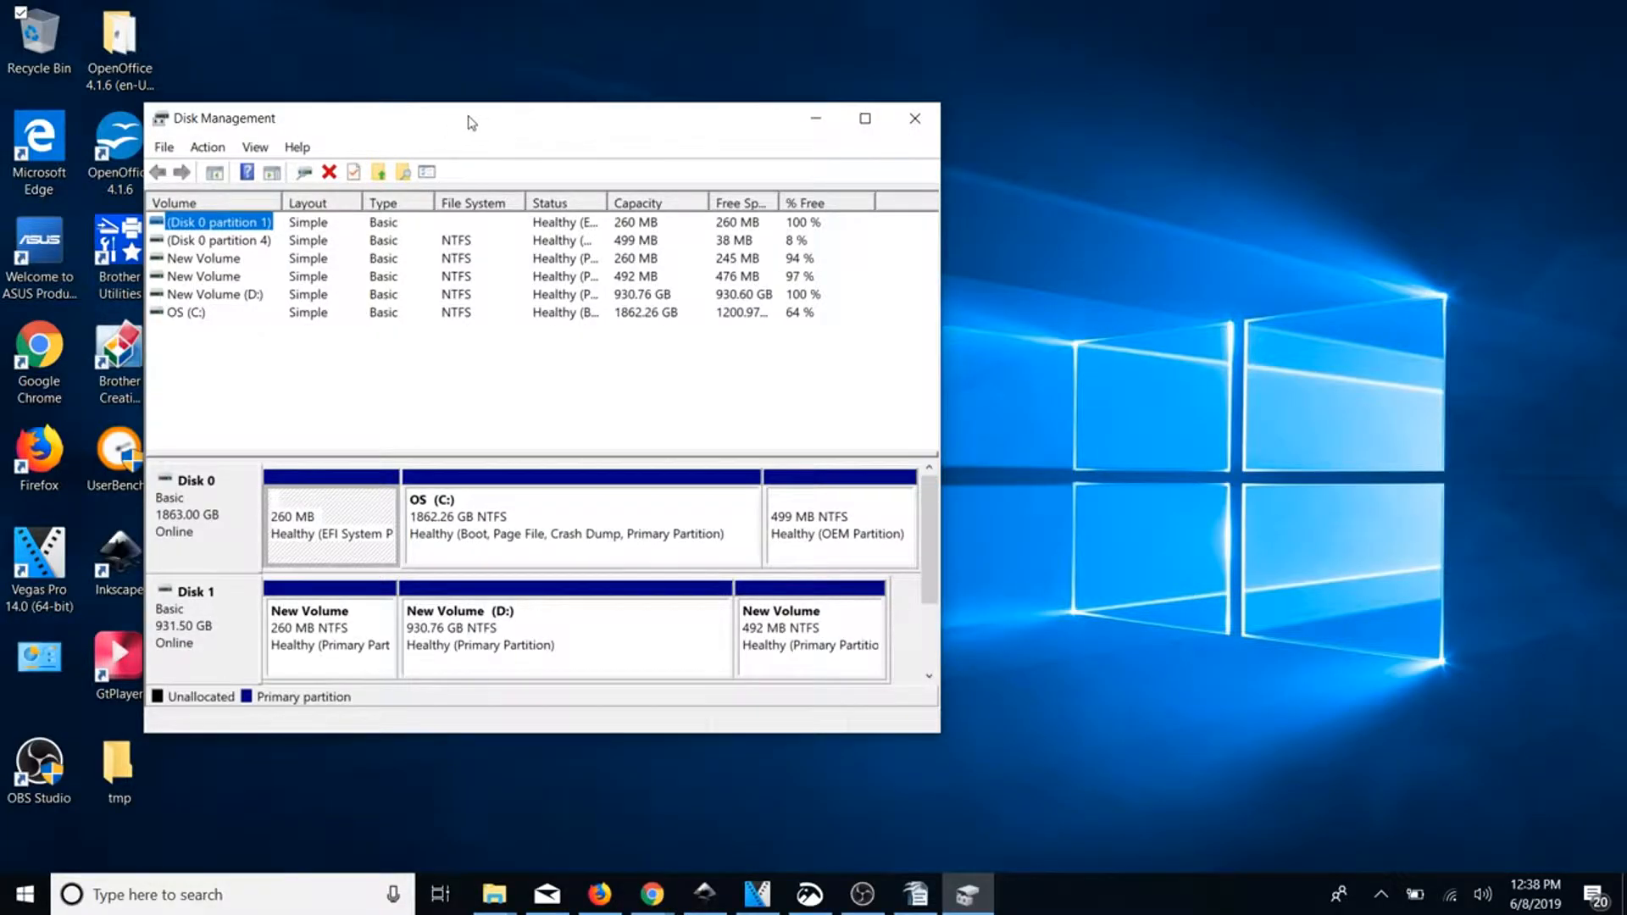
# - Reposition the Disk Management window and check the actions offered for Disk 0's EFI system partition and OEM partition
pyautogui.moveTo(472, 123); pyautogui.dragTo(828, 80)
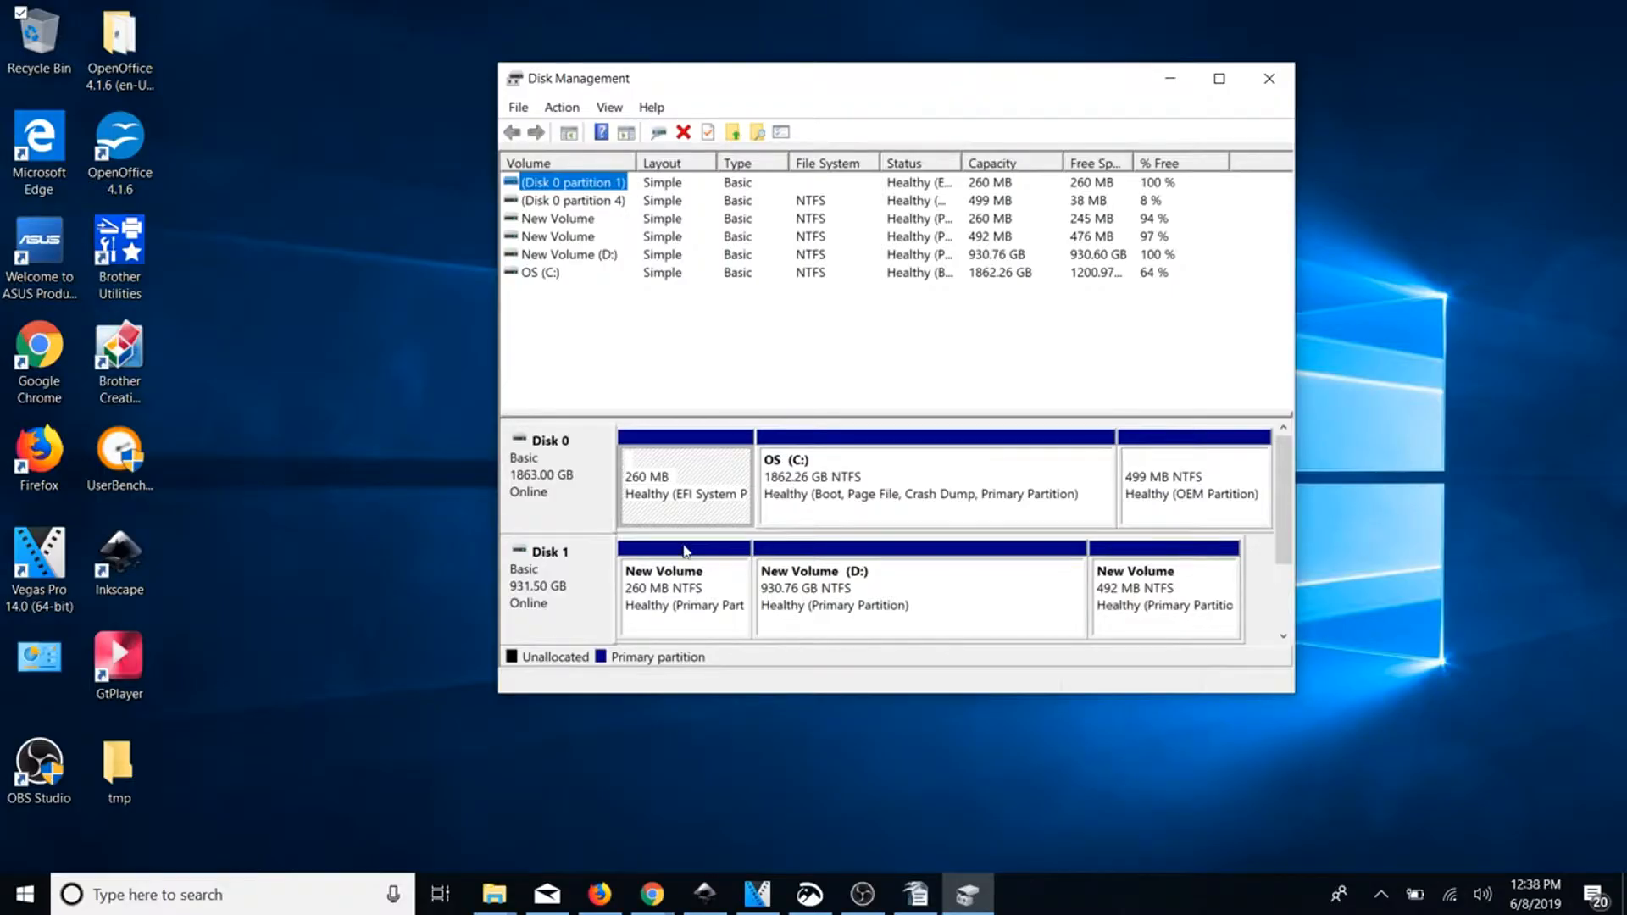
pyautogui.rightClick(691, 483)
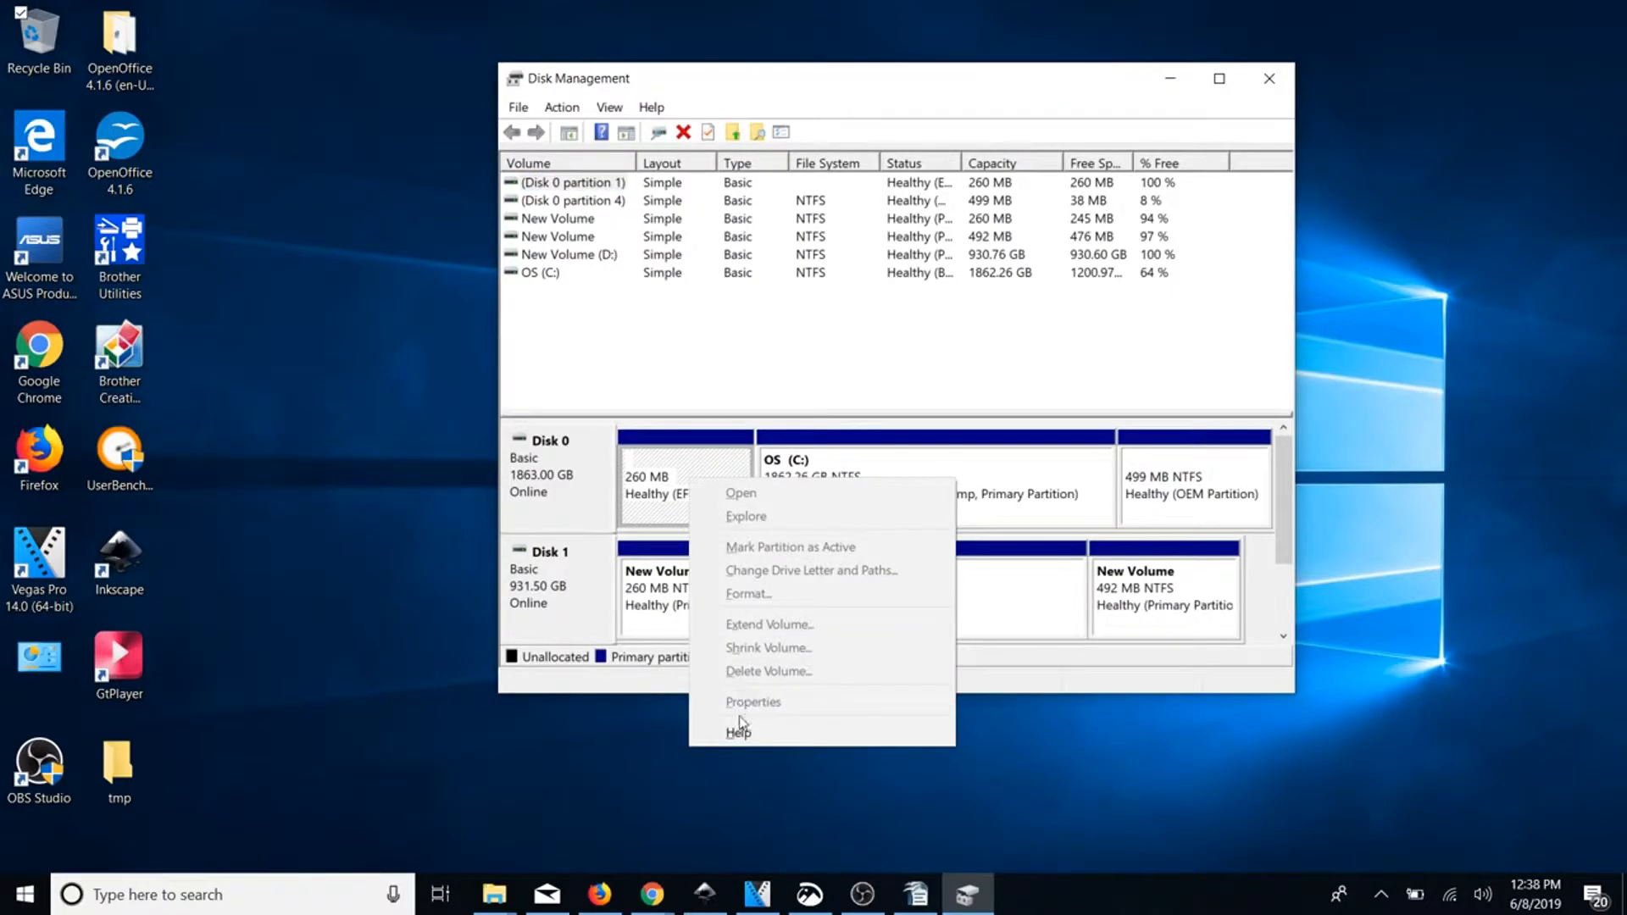
pyautogui.rightClick(1176, 486)
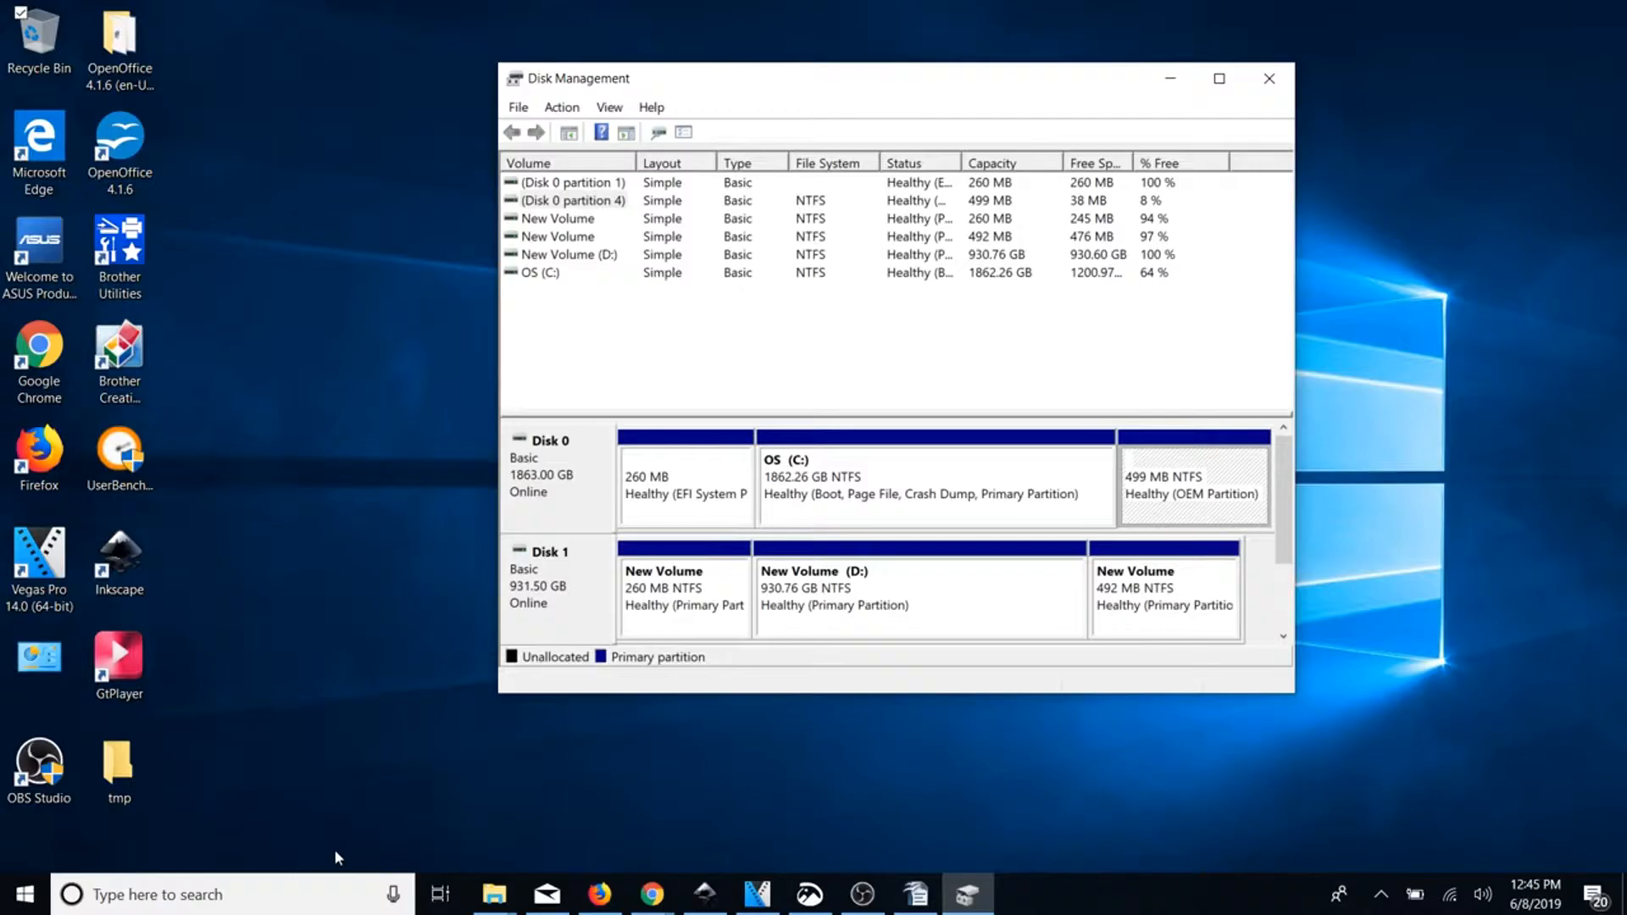
# - Search Windows for "diskpart" and run it as administrator
pyautogui.click(284, 905)
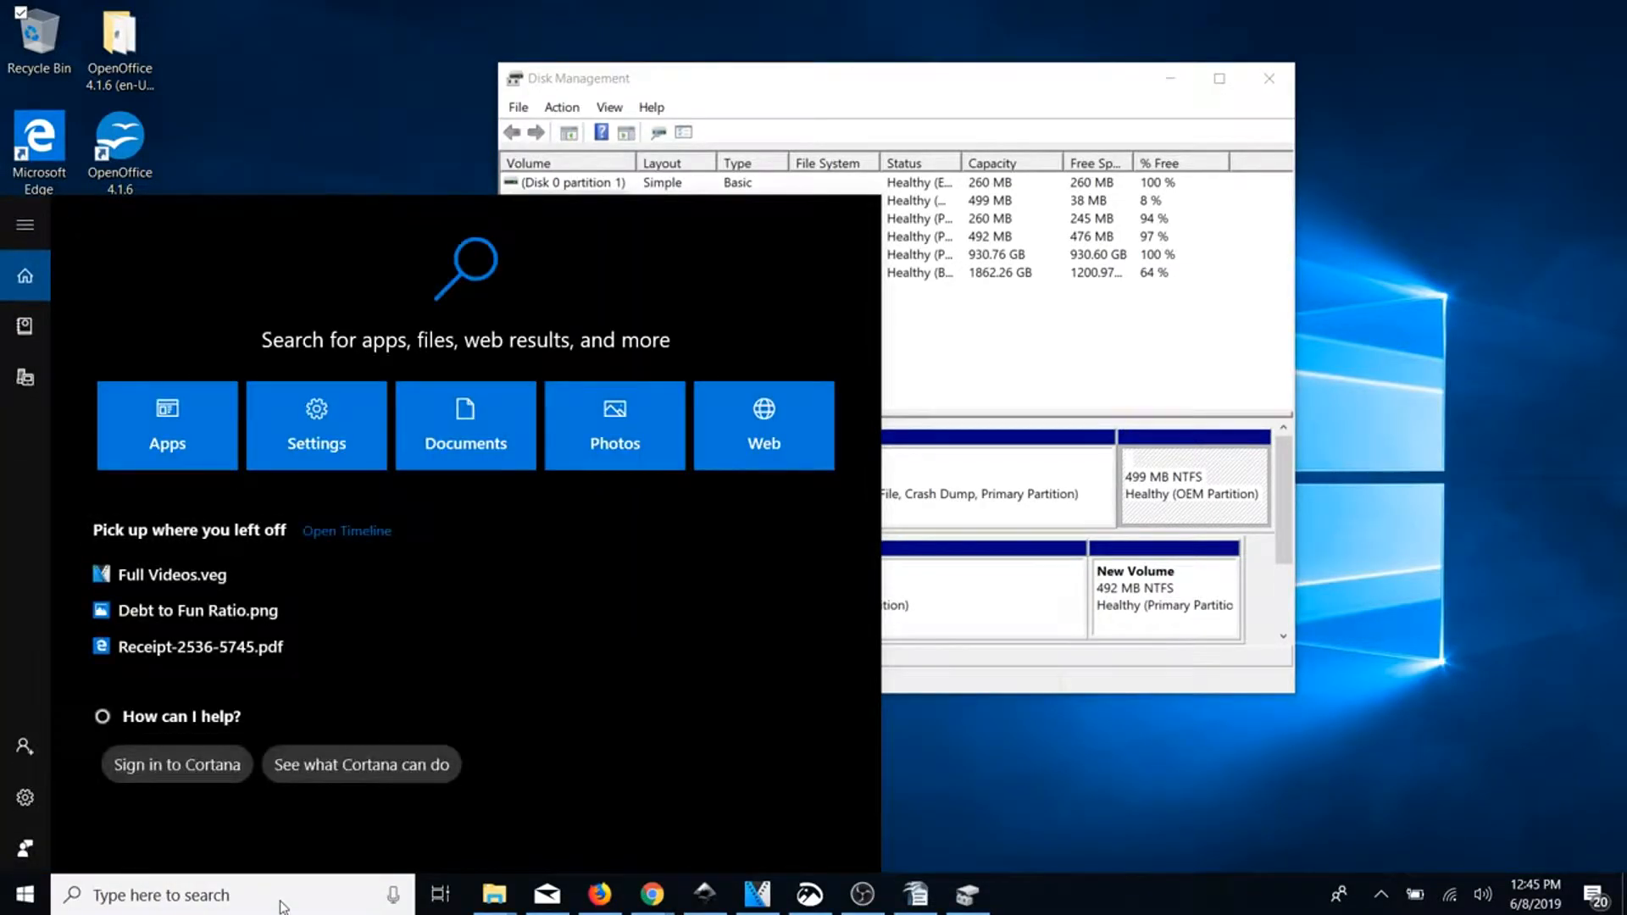
pyautogui.write('diskp')
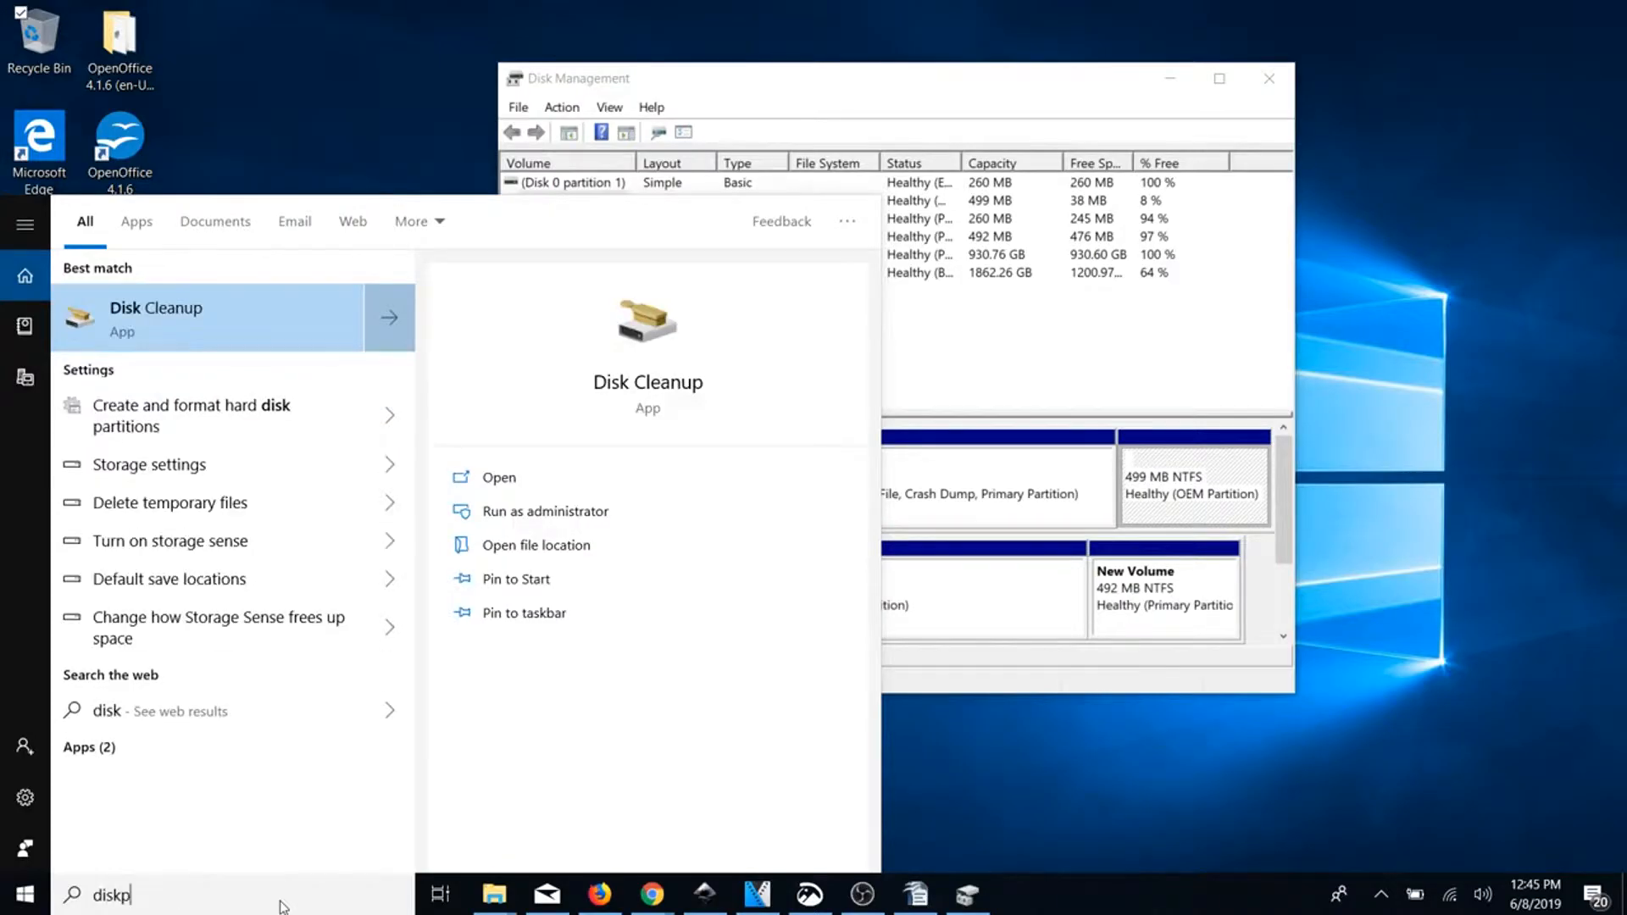
pyautogui.write('art')
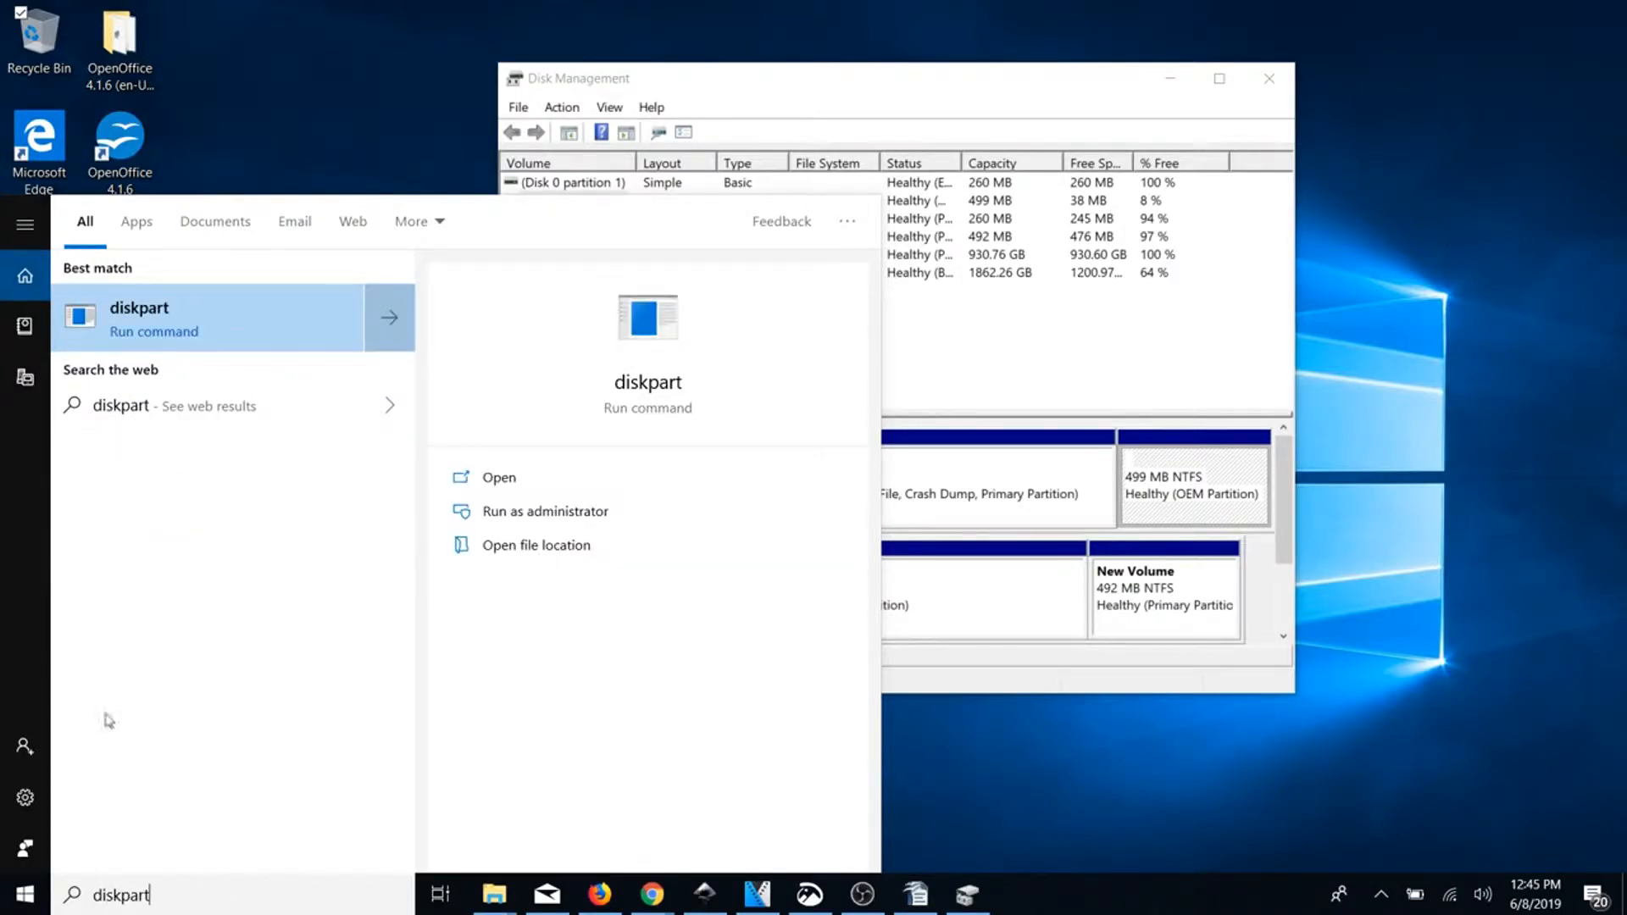
pyautogui.rightClick(185, 329)
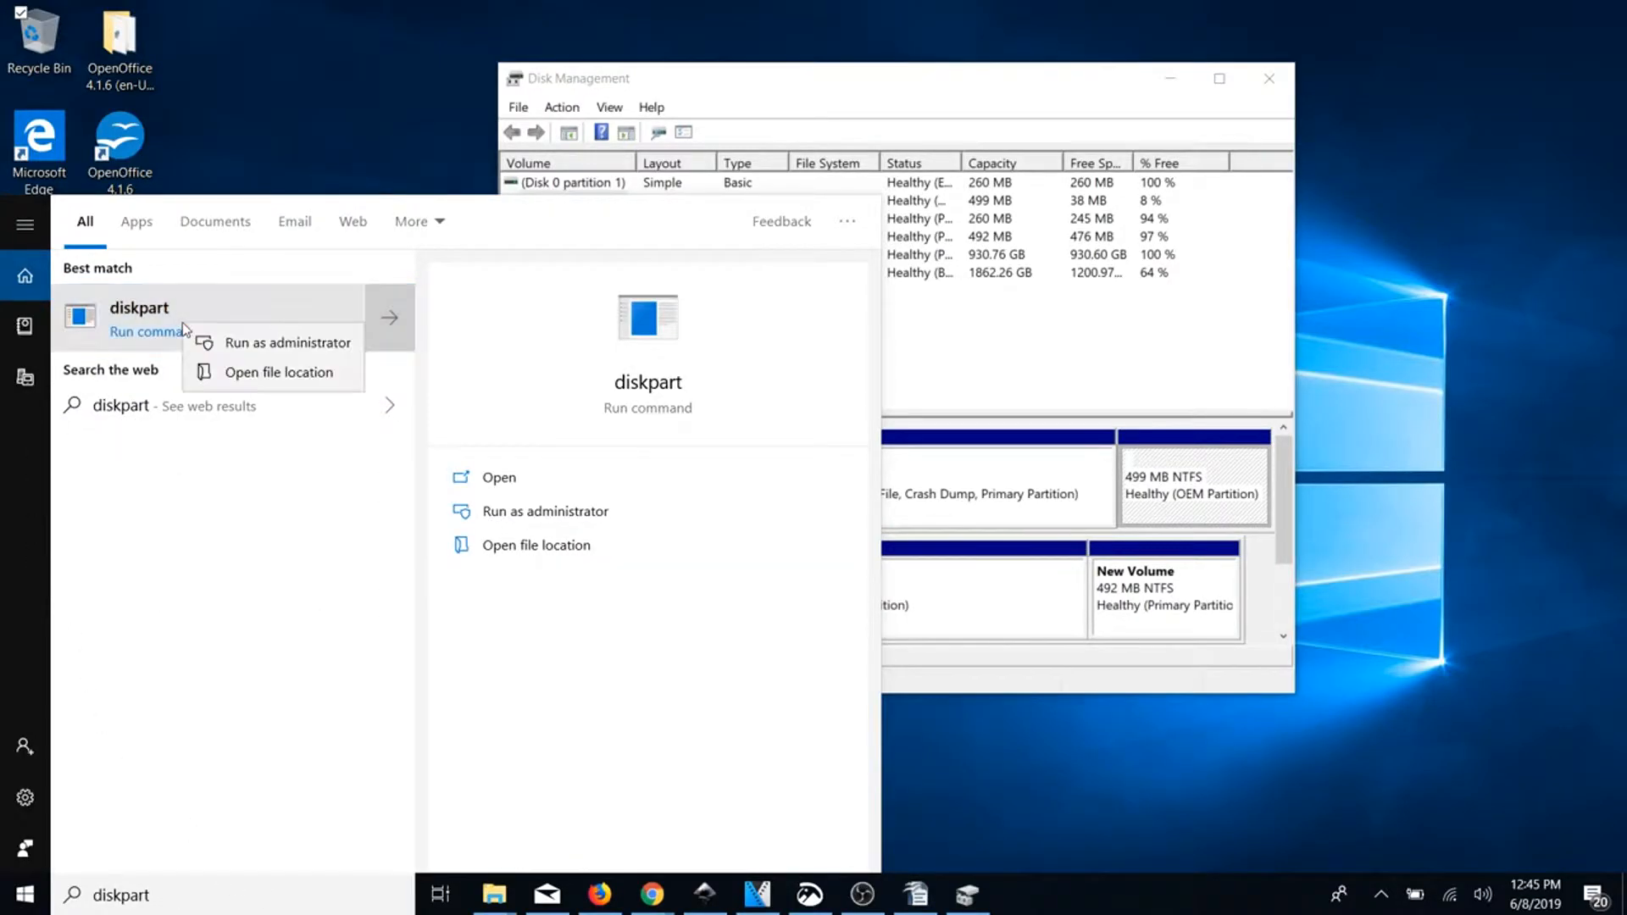
pyautogui.click(227, 344)
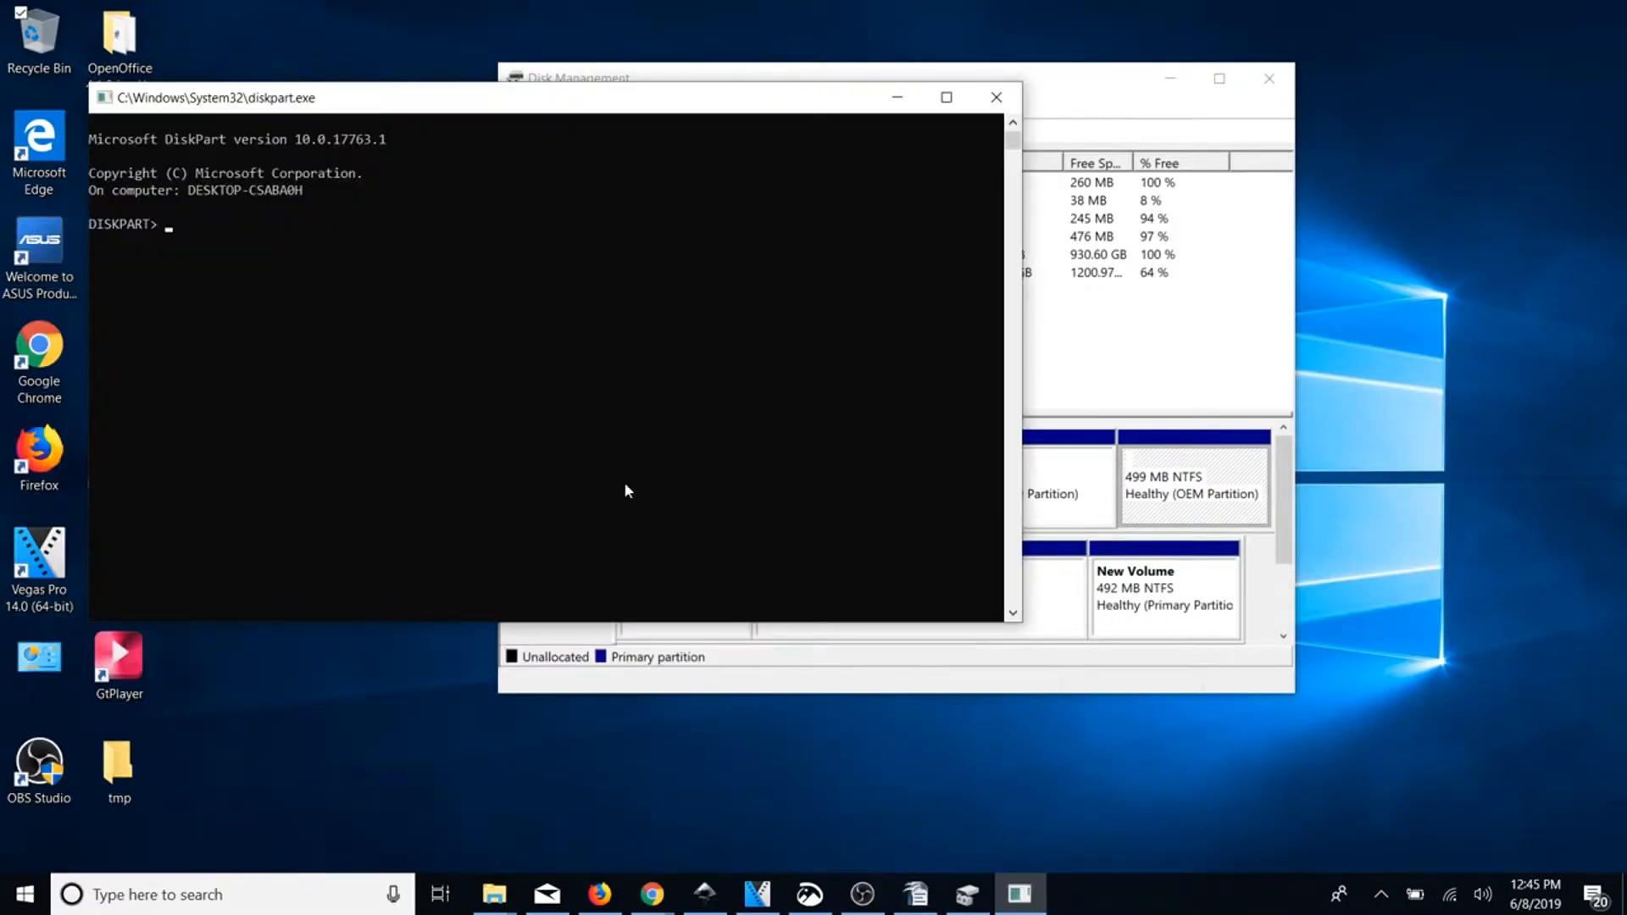
# - Arrange the DiskPart and Disk Management windows next to each other and bring Disk Management to the front
pyautogui.moveTo(627, 103); pyautogui.dragTo(662, 208)
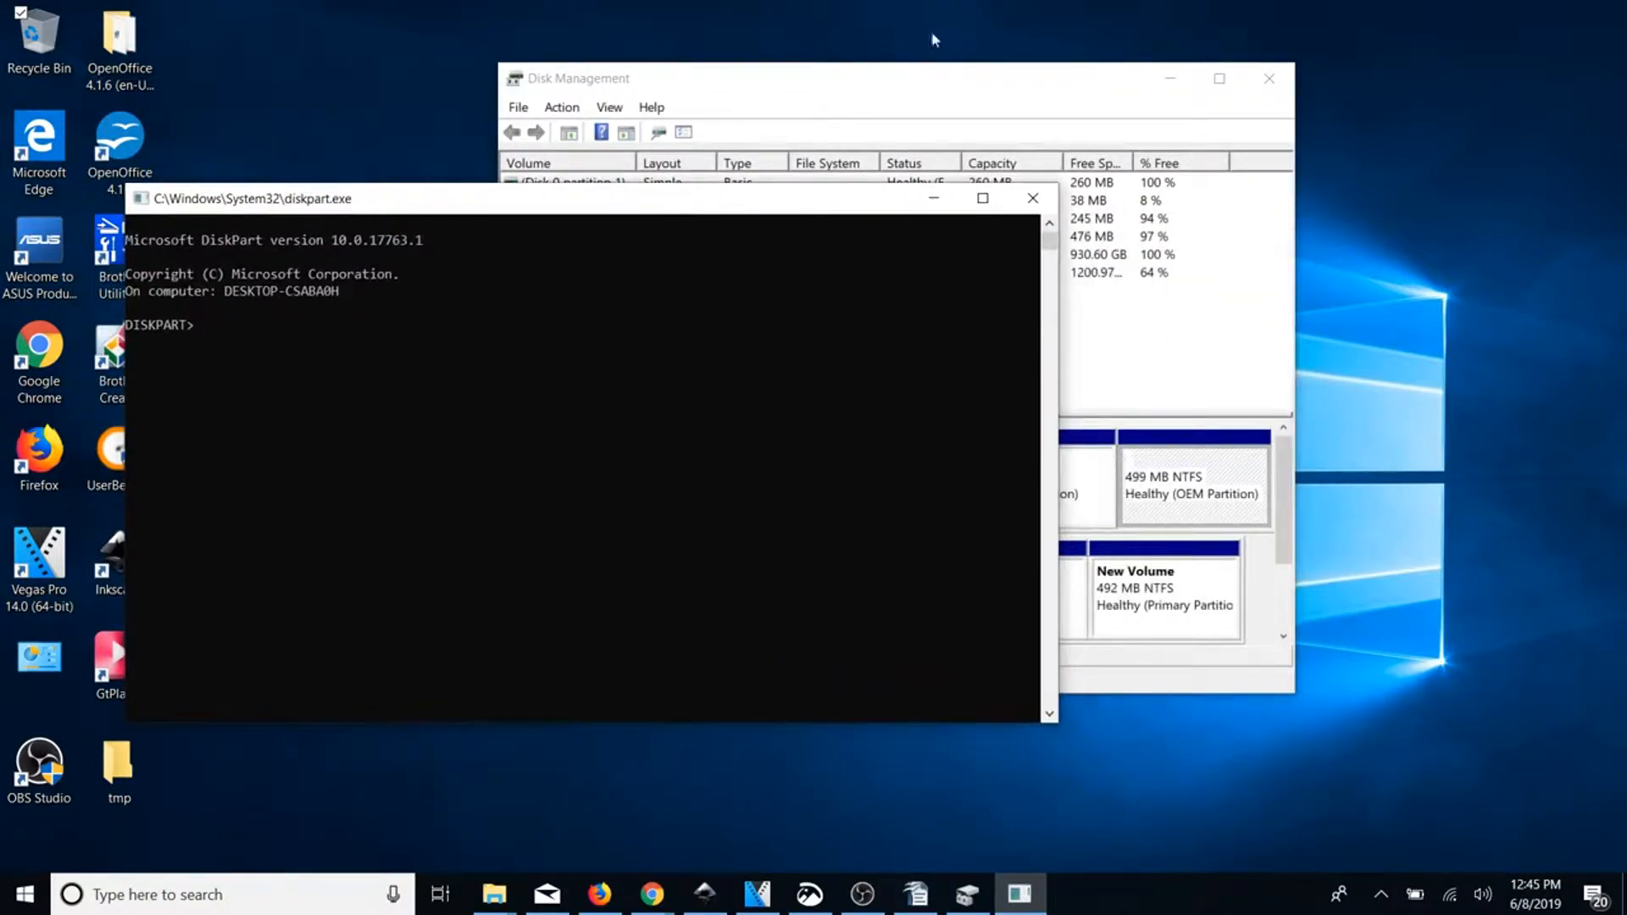
pyautogui.moveTo(914, 89); pyautogui.dragTo(1210, 82)
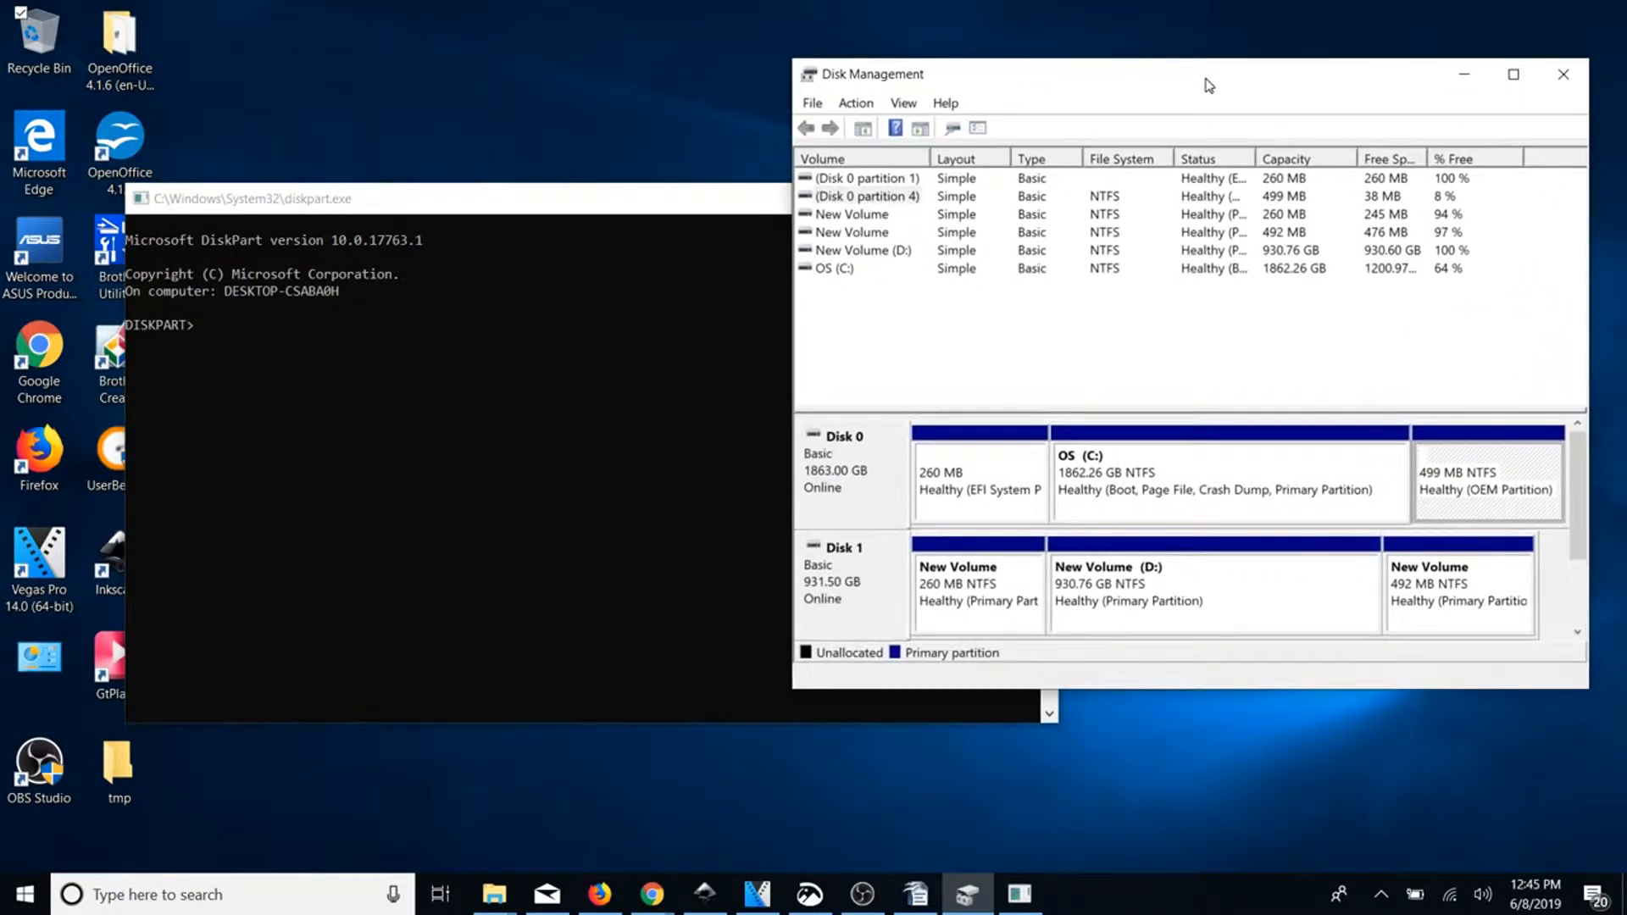
pyautogui.moveTo(608, 215); pyautogui.dragTo(525, 180)
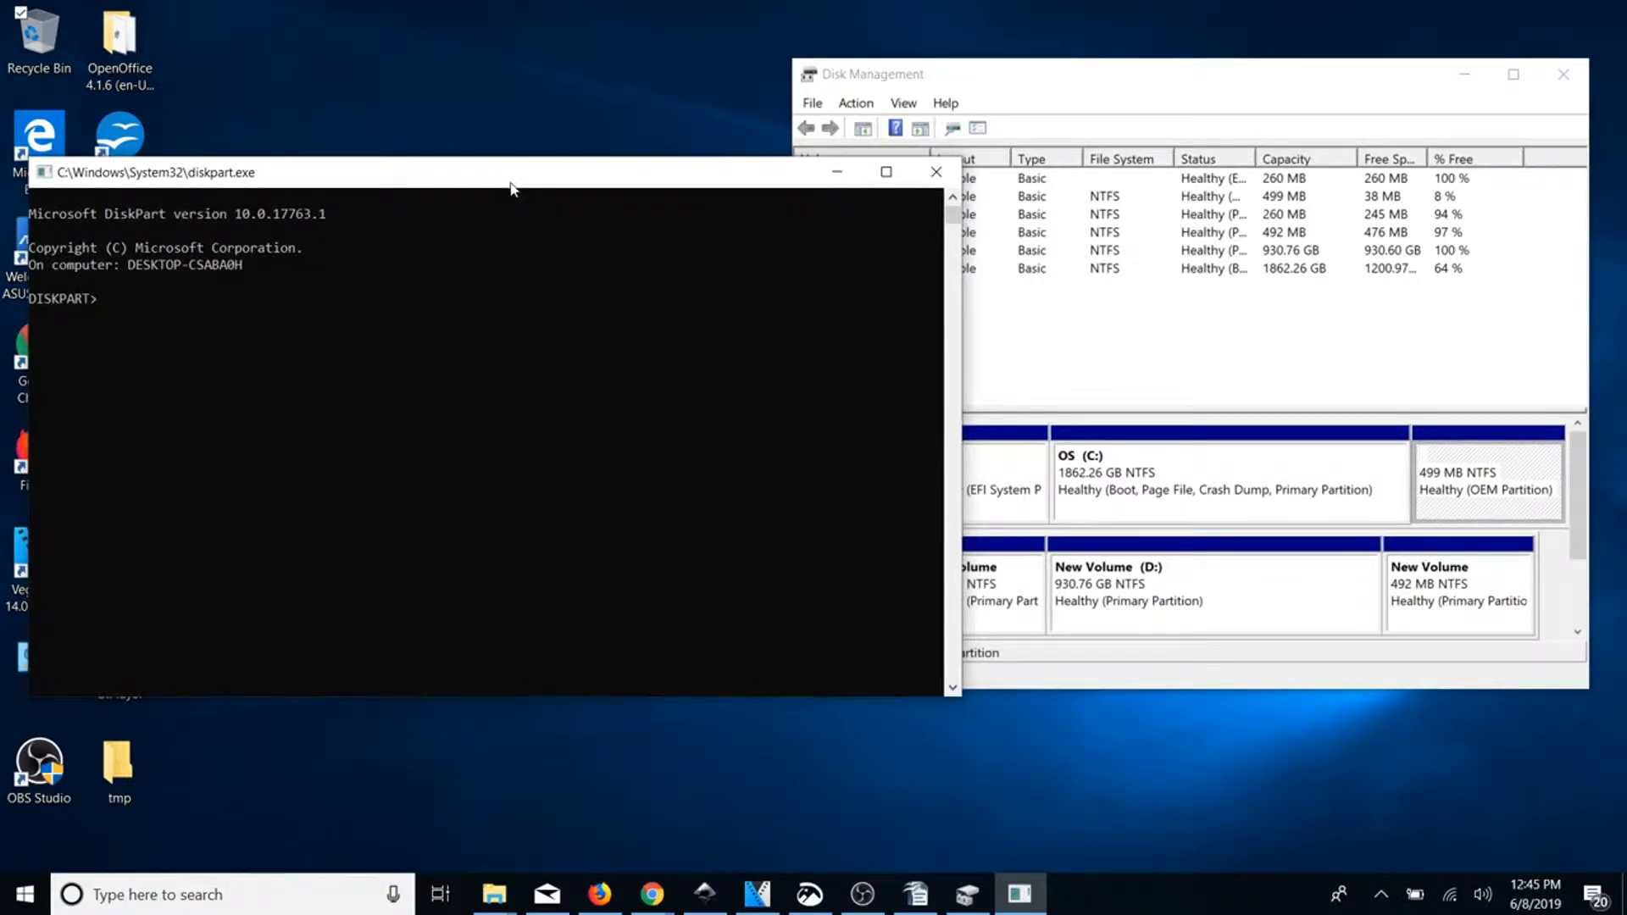
pyautogui.moveTo(511, 187)
pyautogui.mouseDown()
pyautogui.moveTo(482, 196)
pyautogui.moveTo(515, 191)
pyautogui.mouseUp()
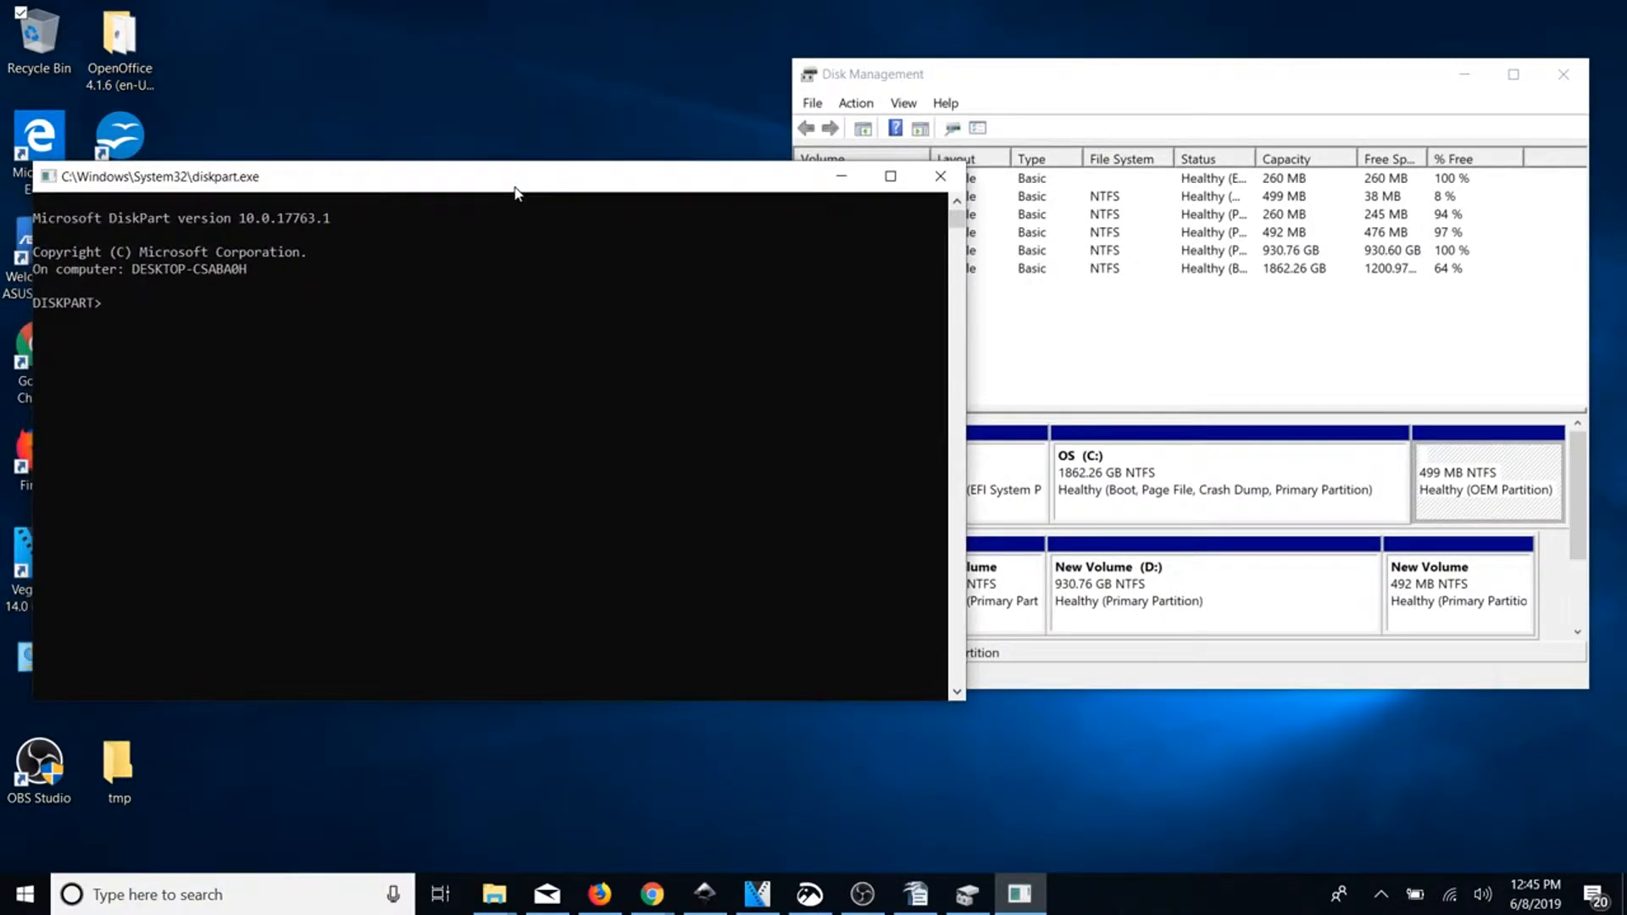
pyautogui.click(1071, 316)
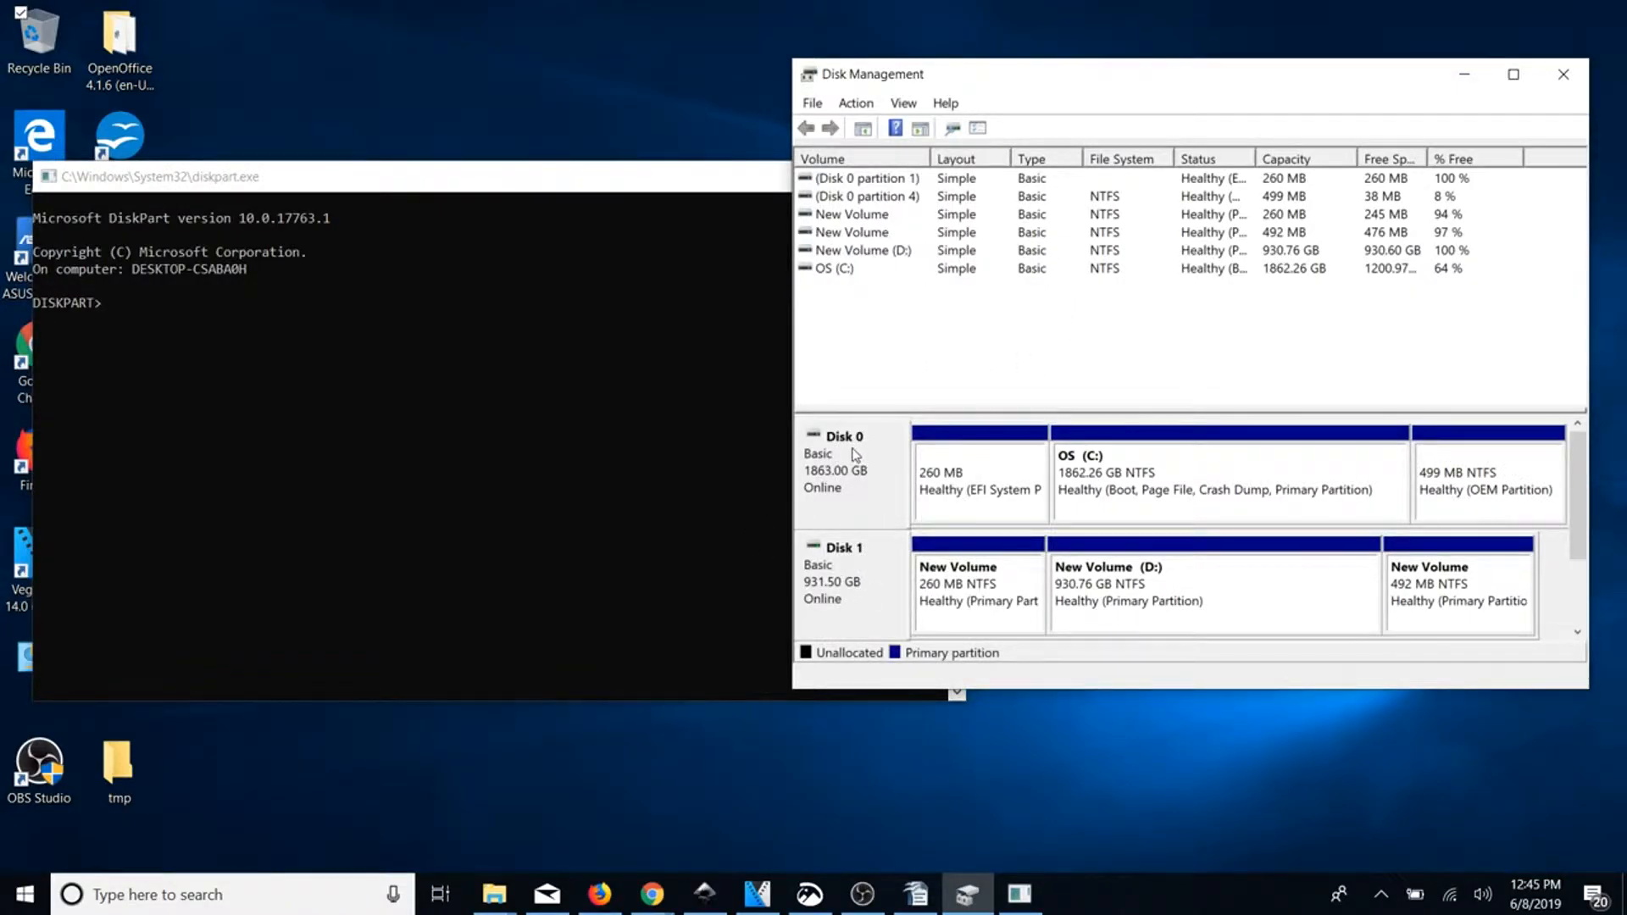
# - Run help in DiskPart and read through the available commands
pyautogui.click(504, 481)
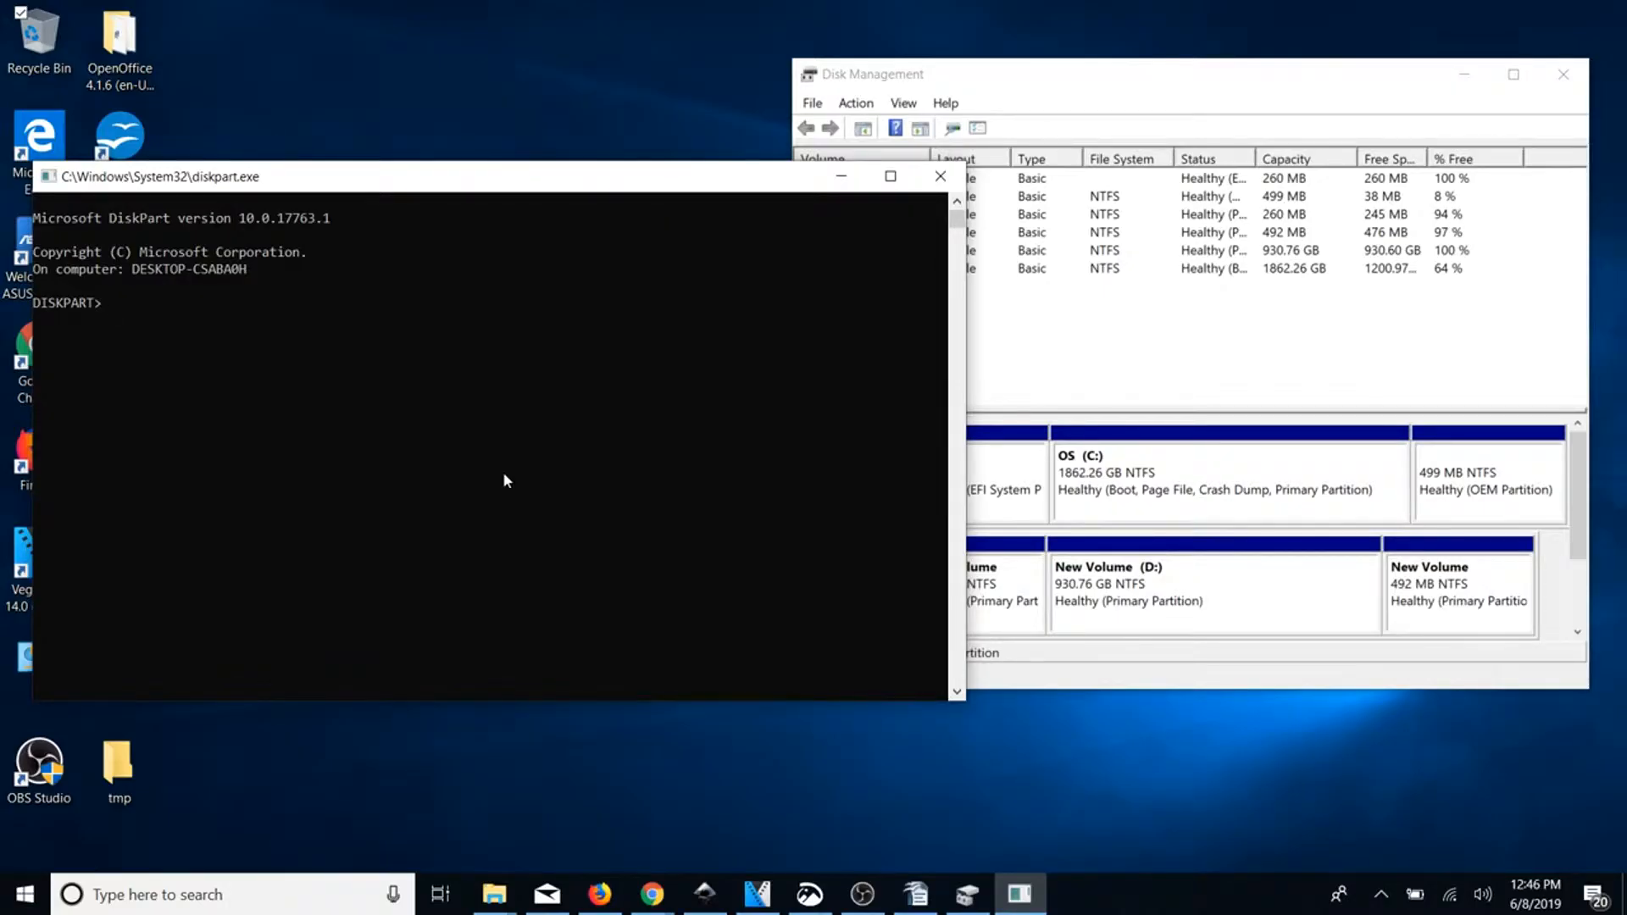
pyautogui.write('help')
pyautogui.press('Return')
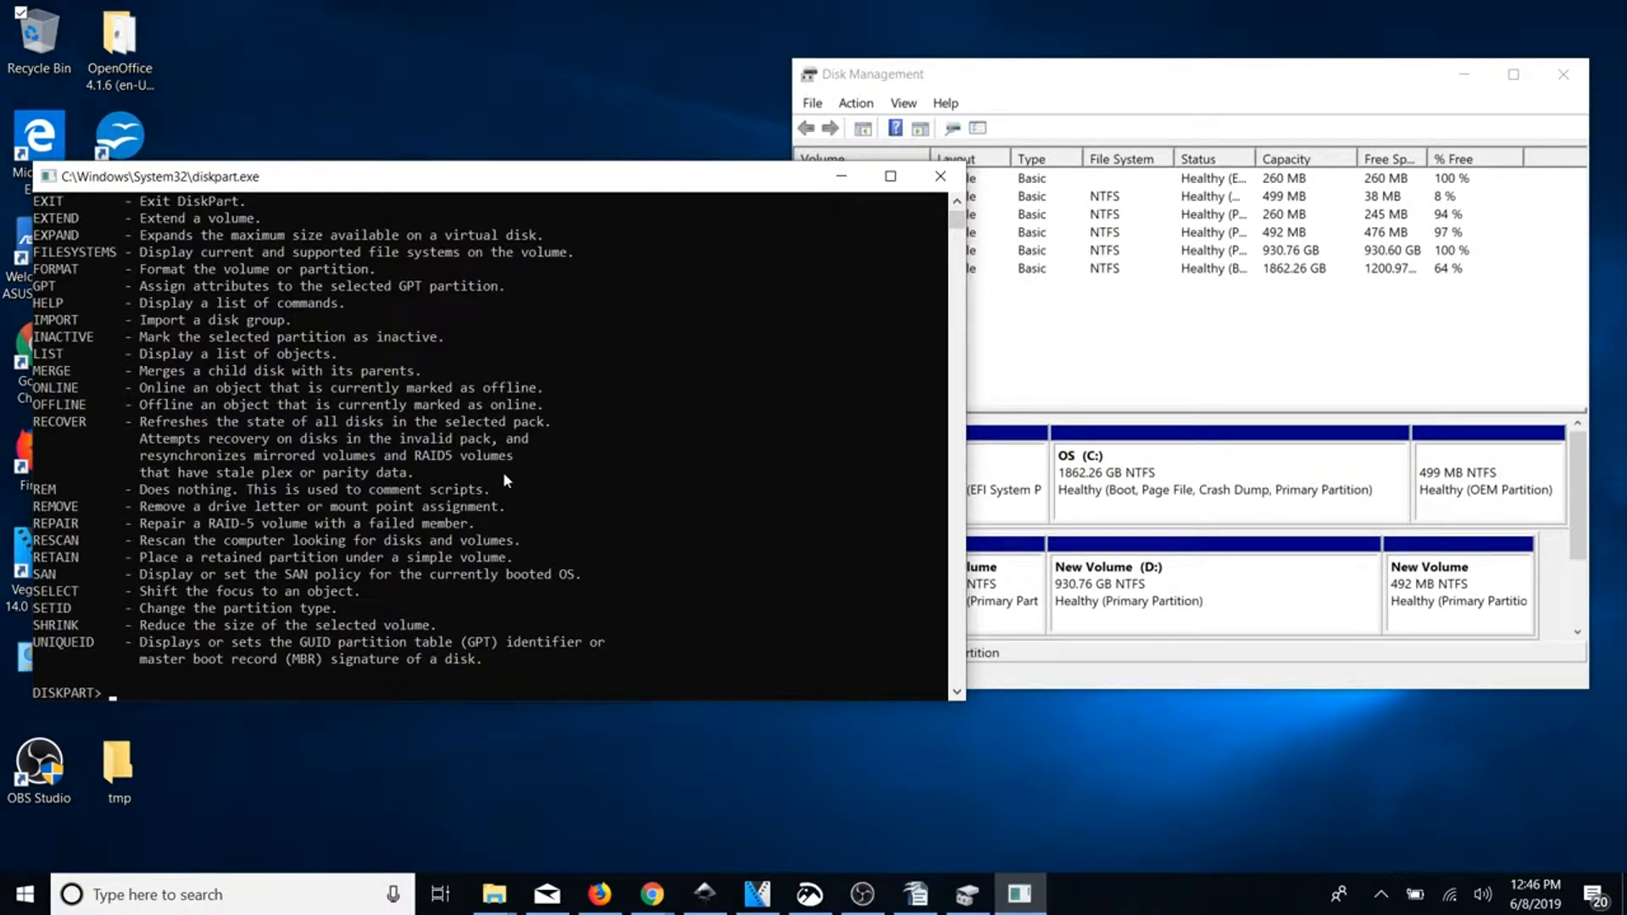
pyautogui.scroll(5, 504, 480)
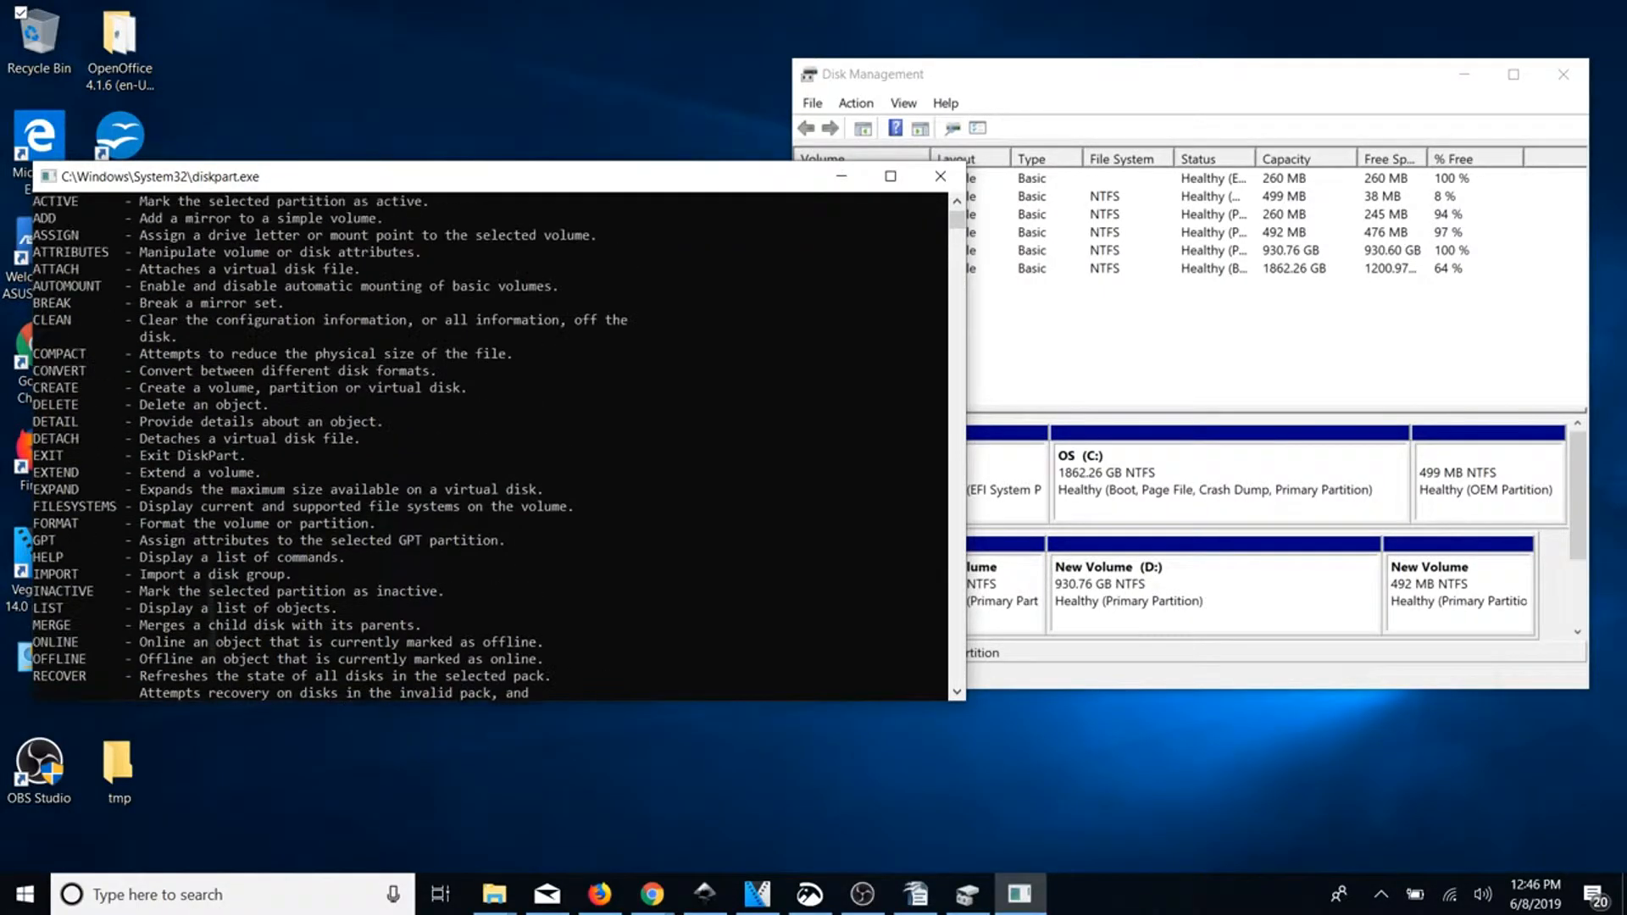
pyautogui.scroll(-4, 504, 480)
pyautogui.scroll(-6, 504, 480)
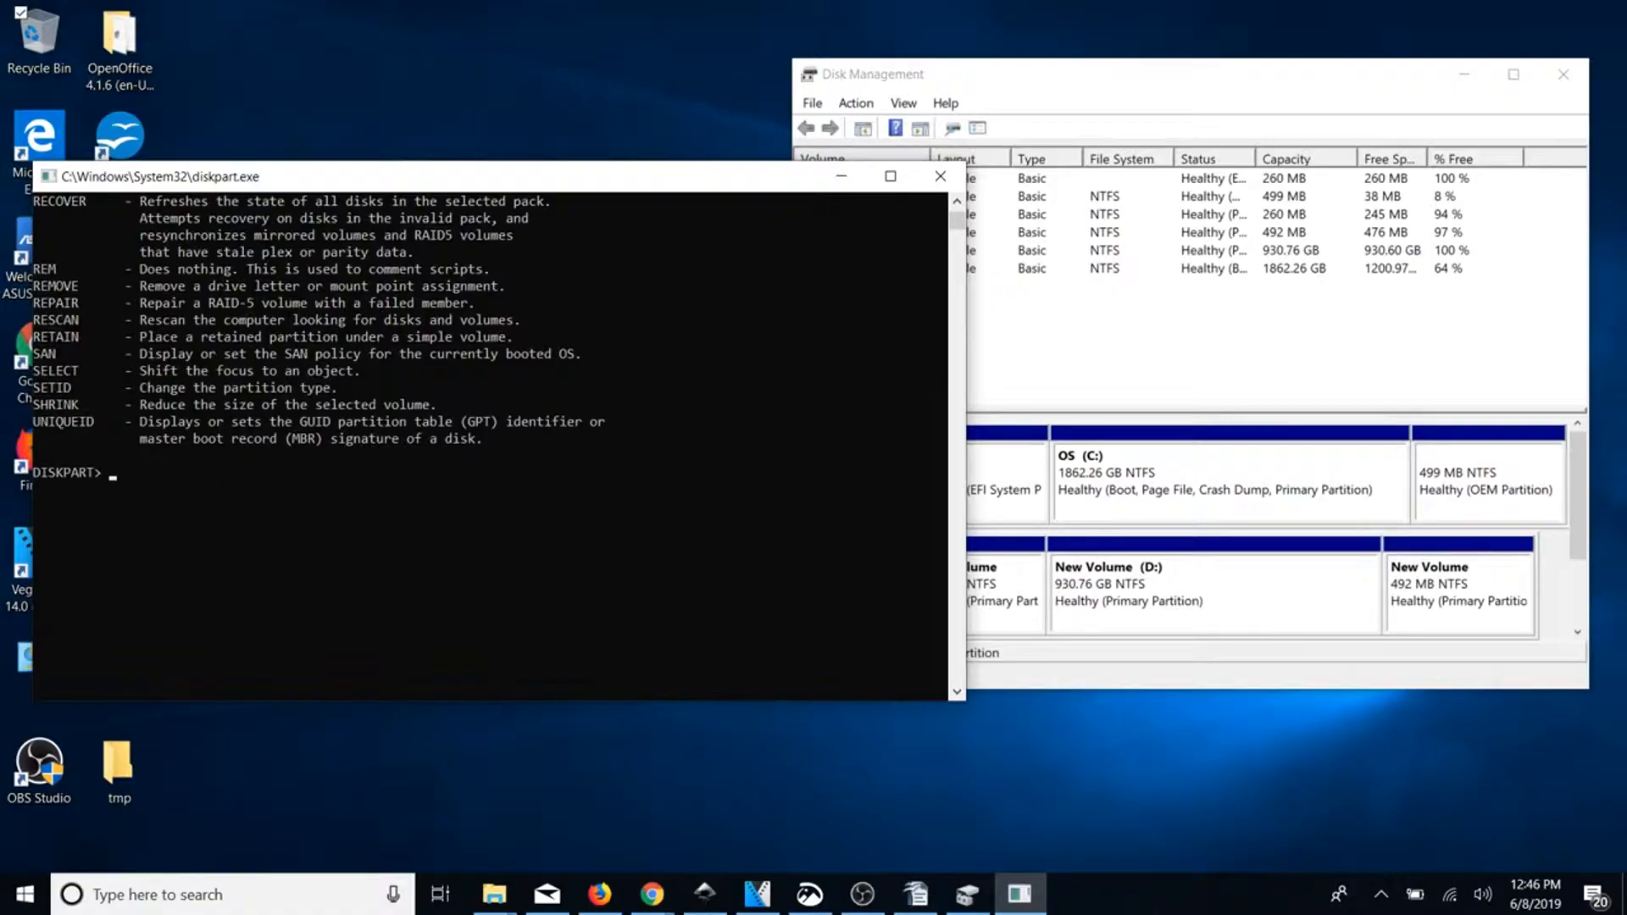
# - Run list disk in DiskPart and compare the disks with those shown in Disk Management
pyautogui.write('list disk')
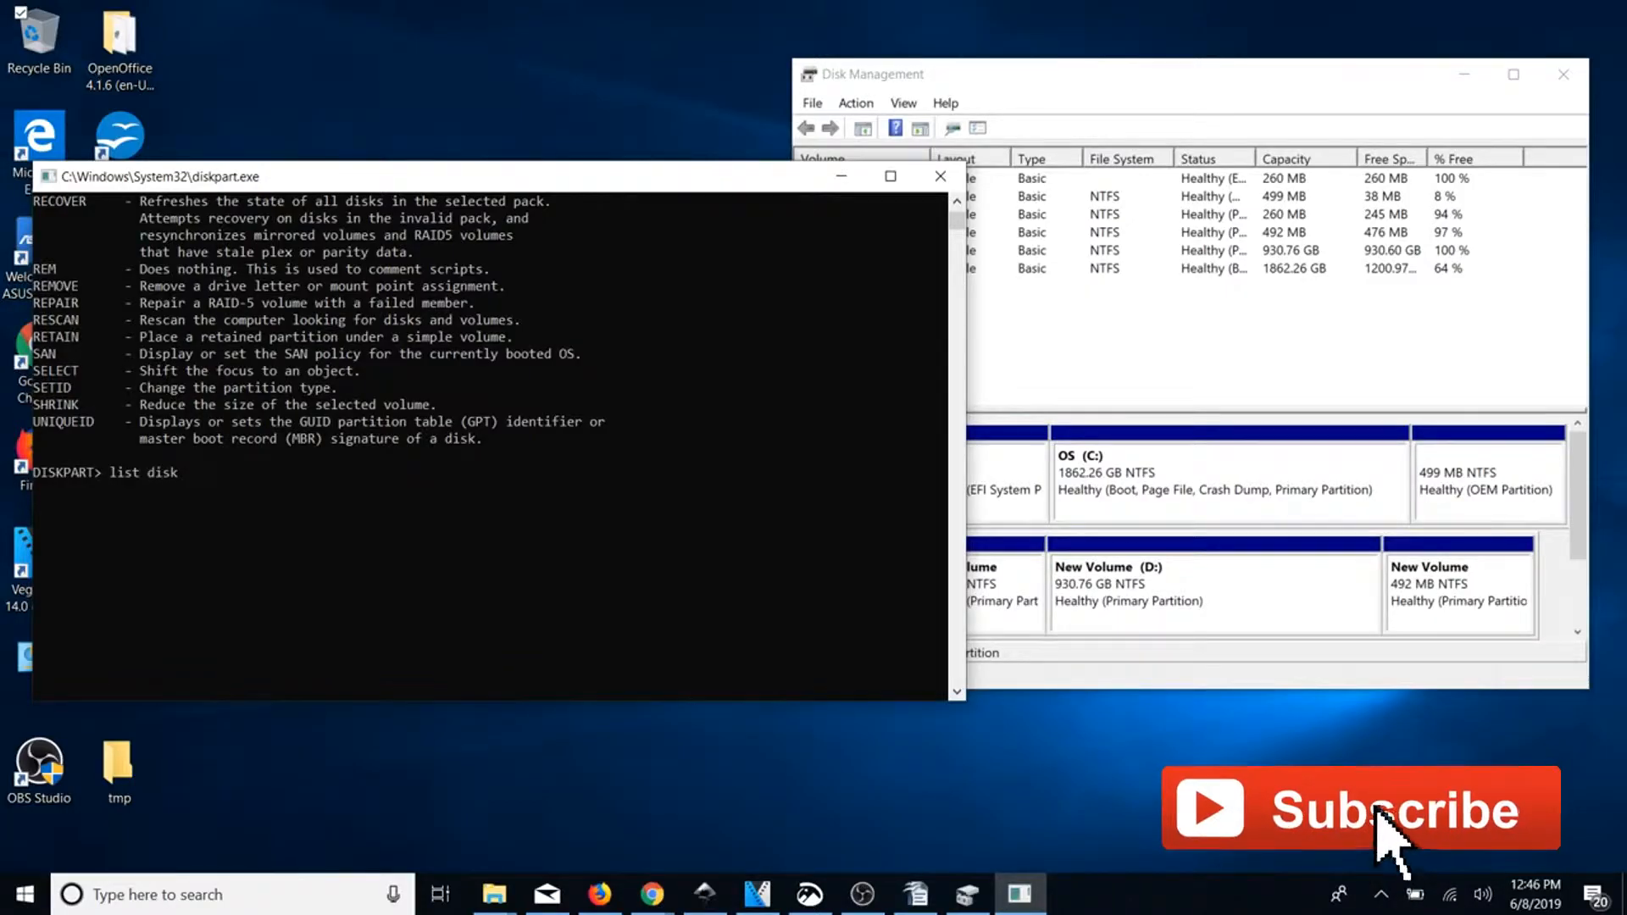
pyautogui.press('Return')
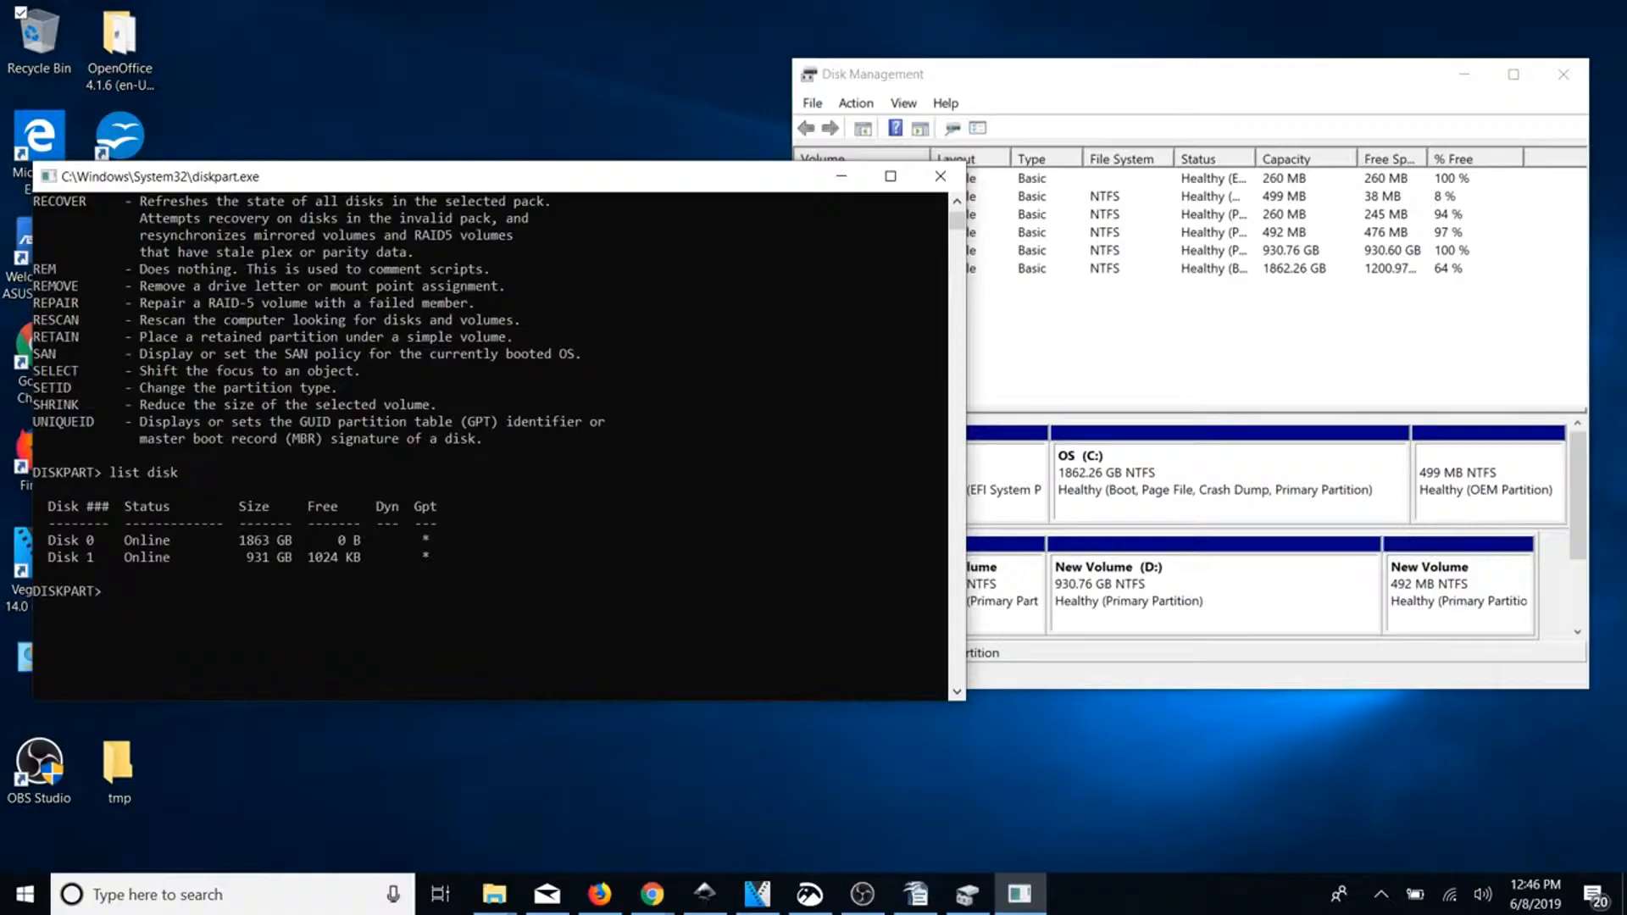
pyautogui.click(1058, 352)
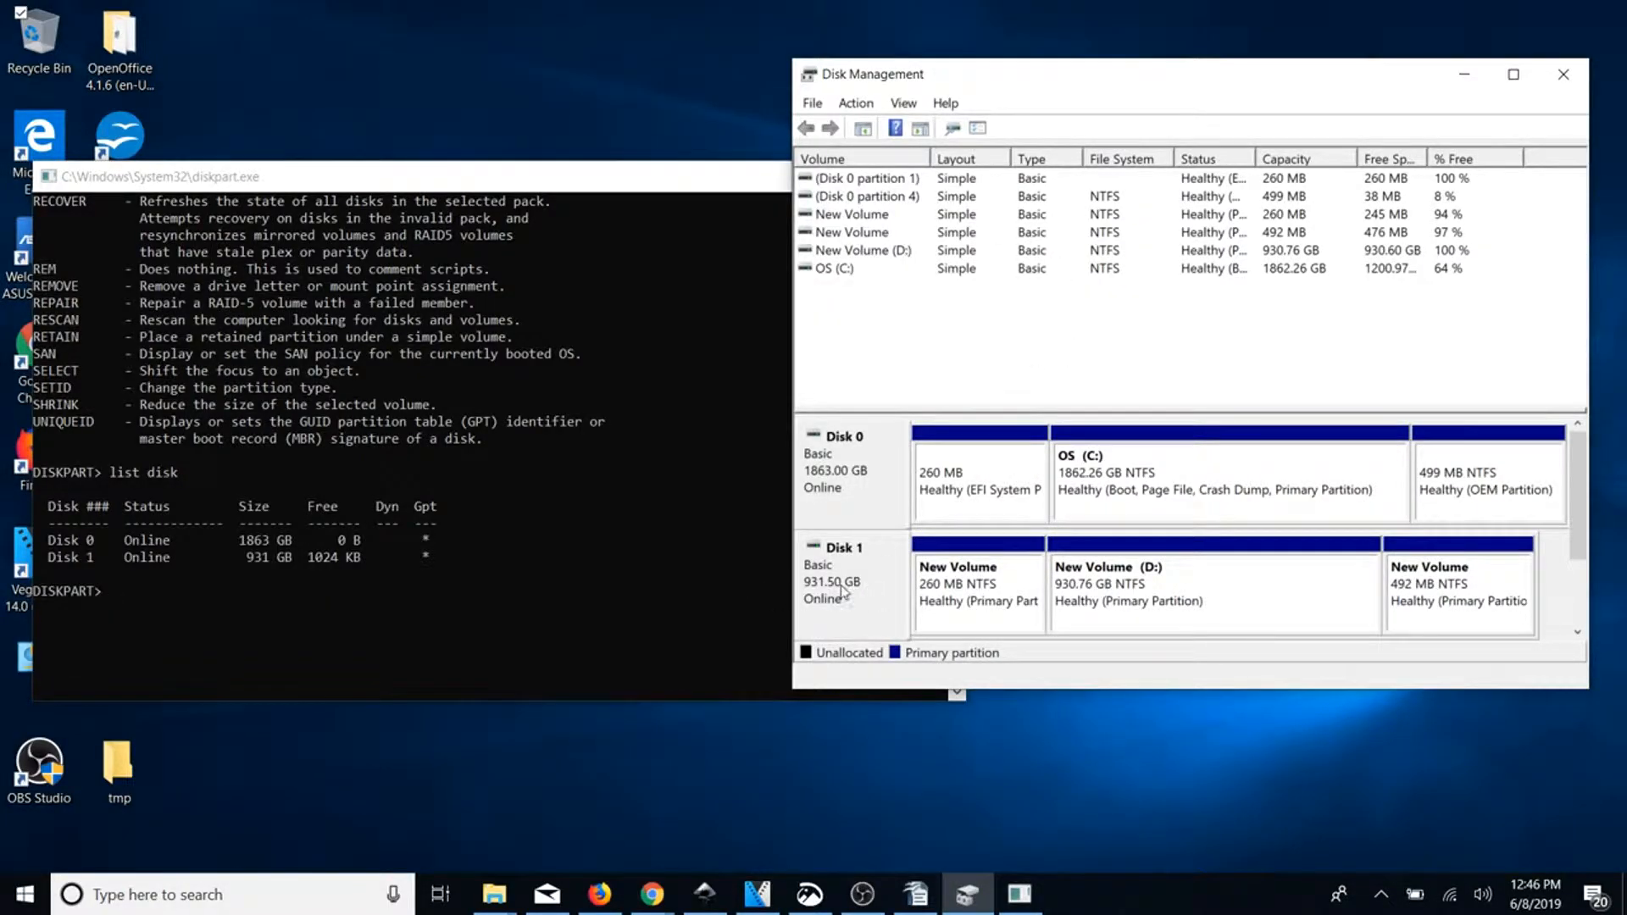
# - Run list on its own in DiskPart to display the object types it accepts
pyautogui.click(535, 593)
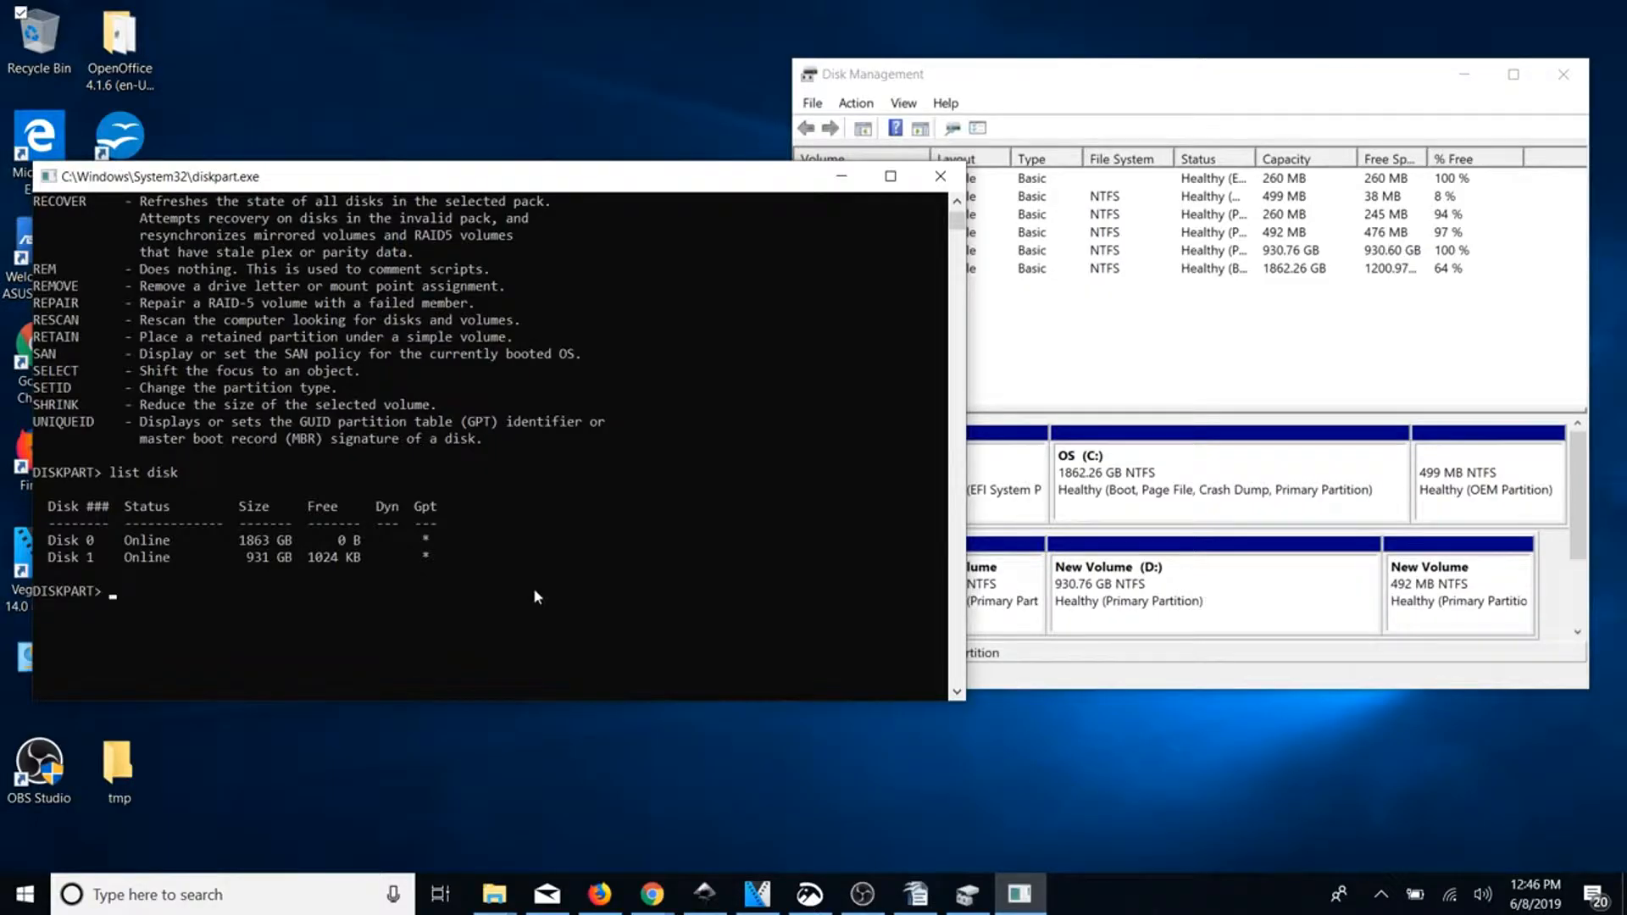
pyautogui.write('list')
pyautogui.press('Return')
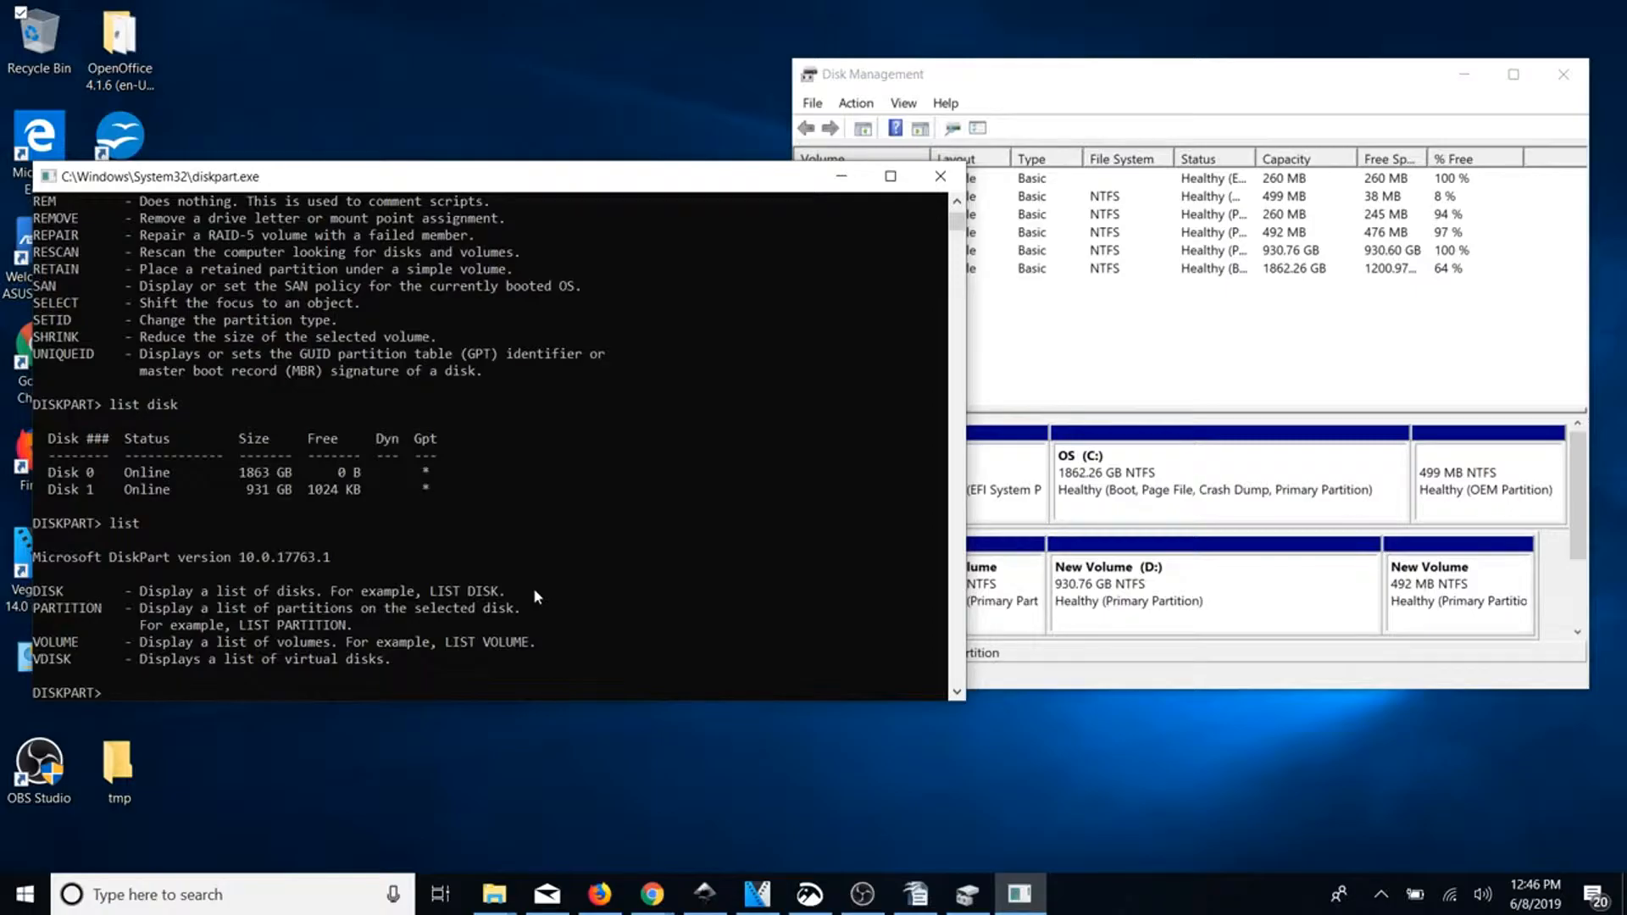
# - Select disk 1 in DiskPart and check that disk's partitions in Disk Management
pyautogui.write('select disk 1')
pyautogui.press('Return')
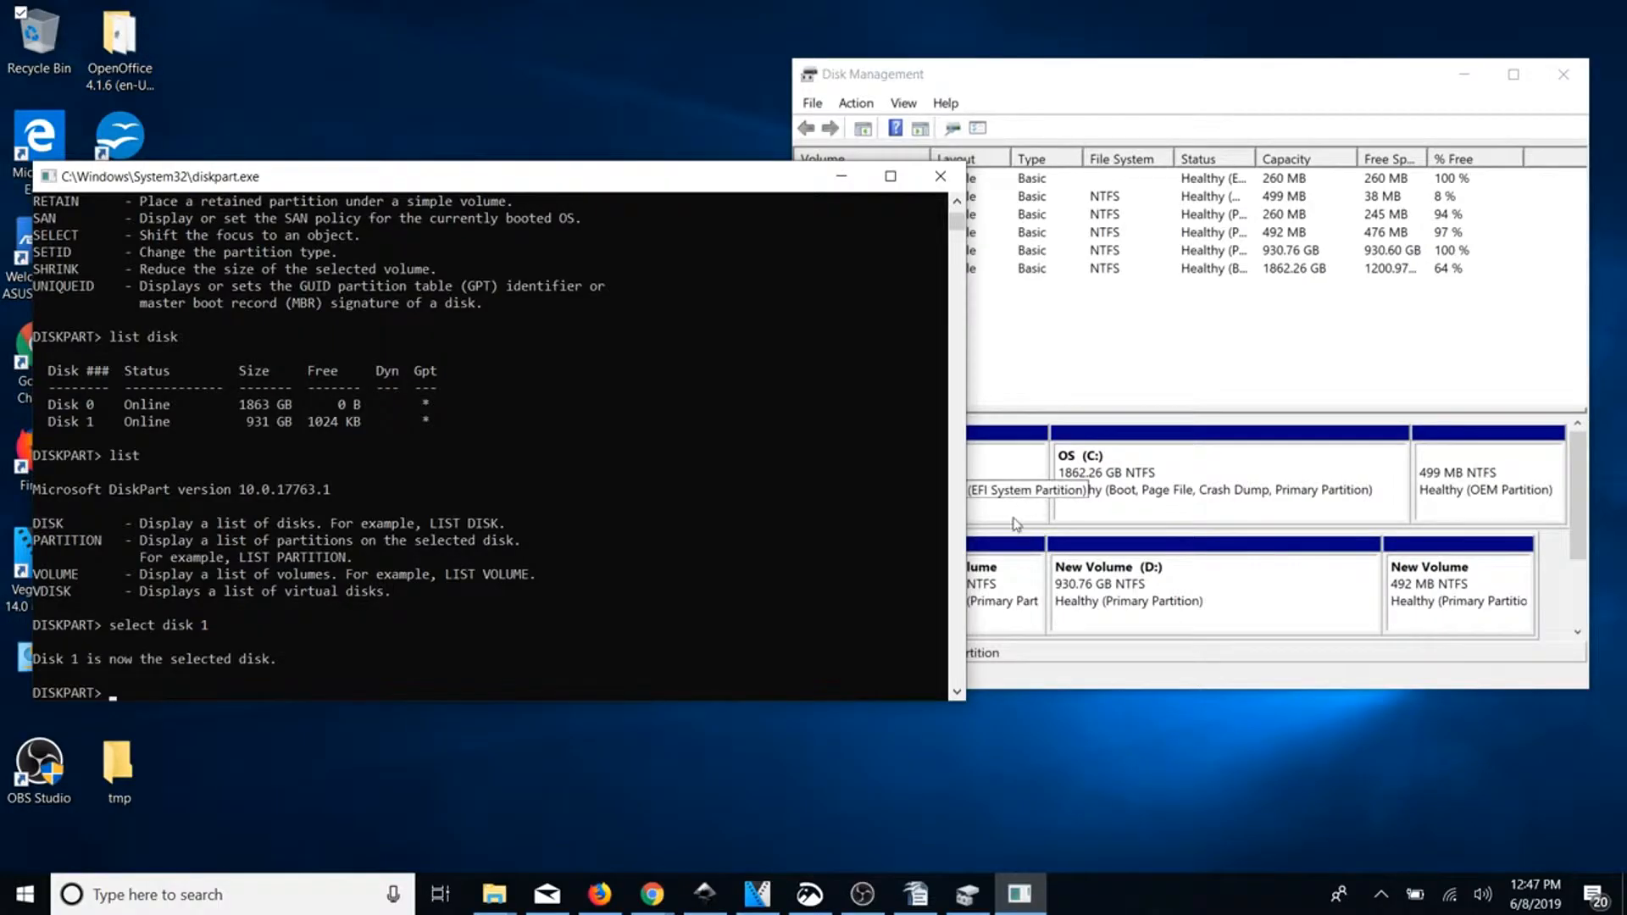
pyautogui.click(1095, 369)
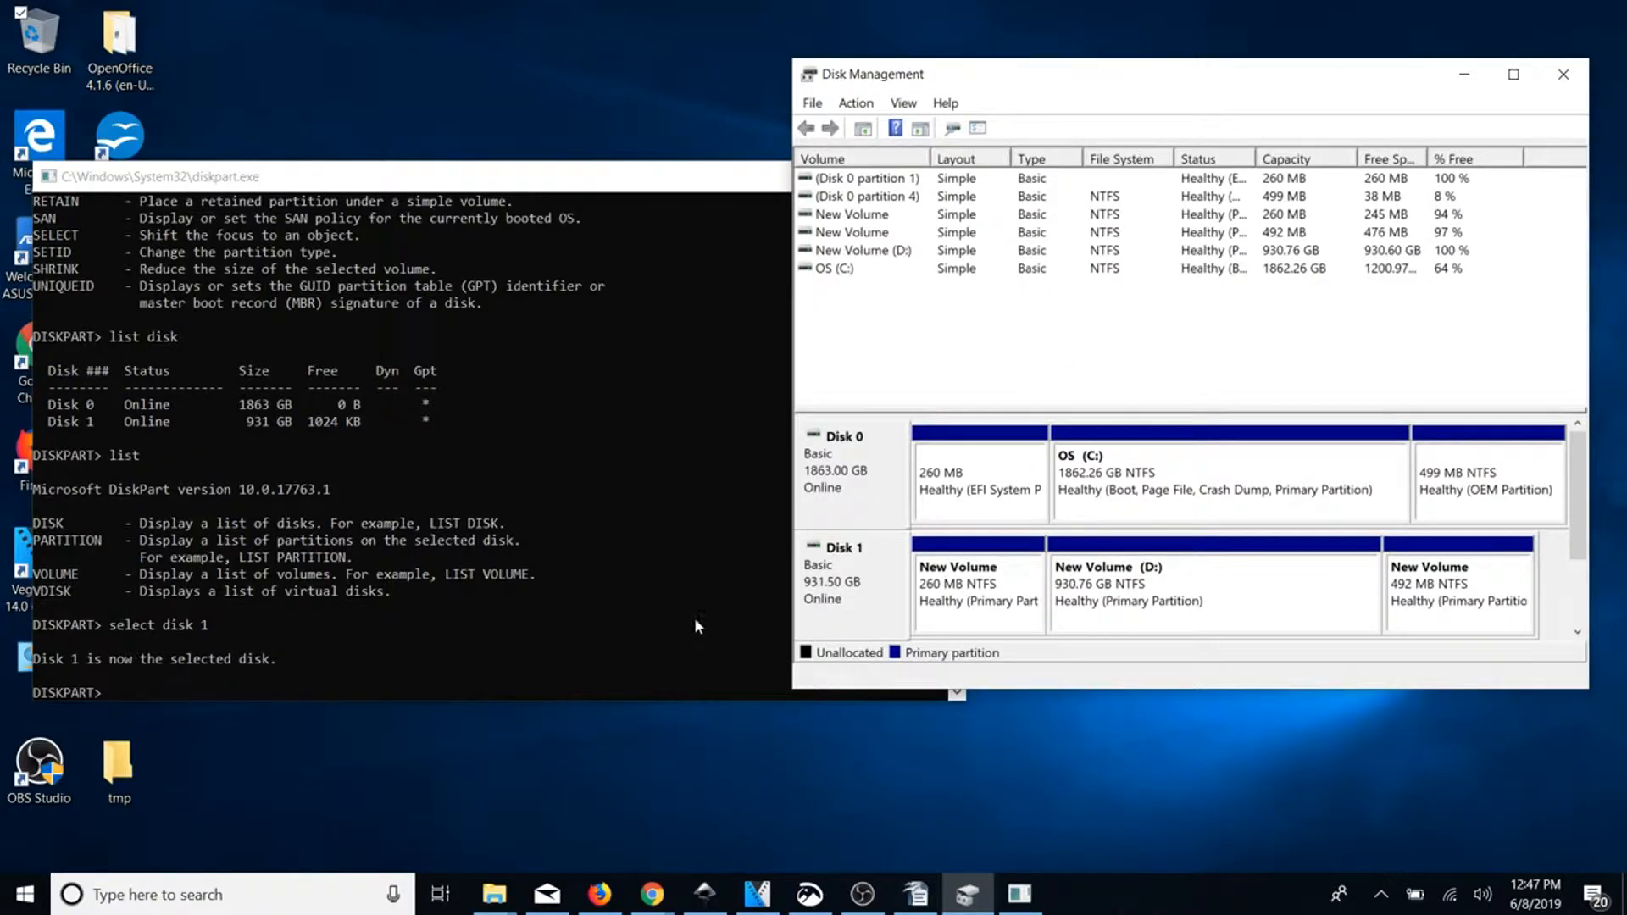
# - Wipe the selected disk with DiskPart's clean command and bring Disk Management forward to inspect the disk
pyautogui.click(647, 647)
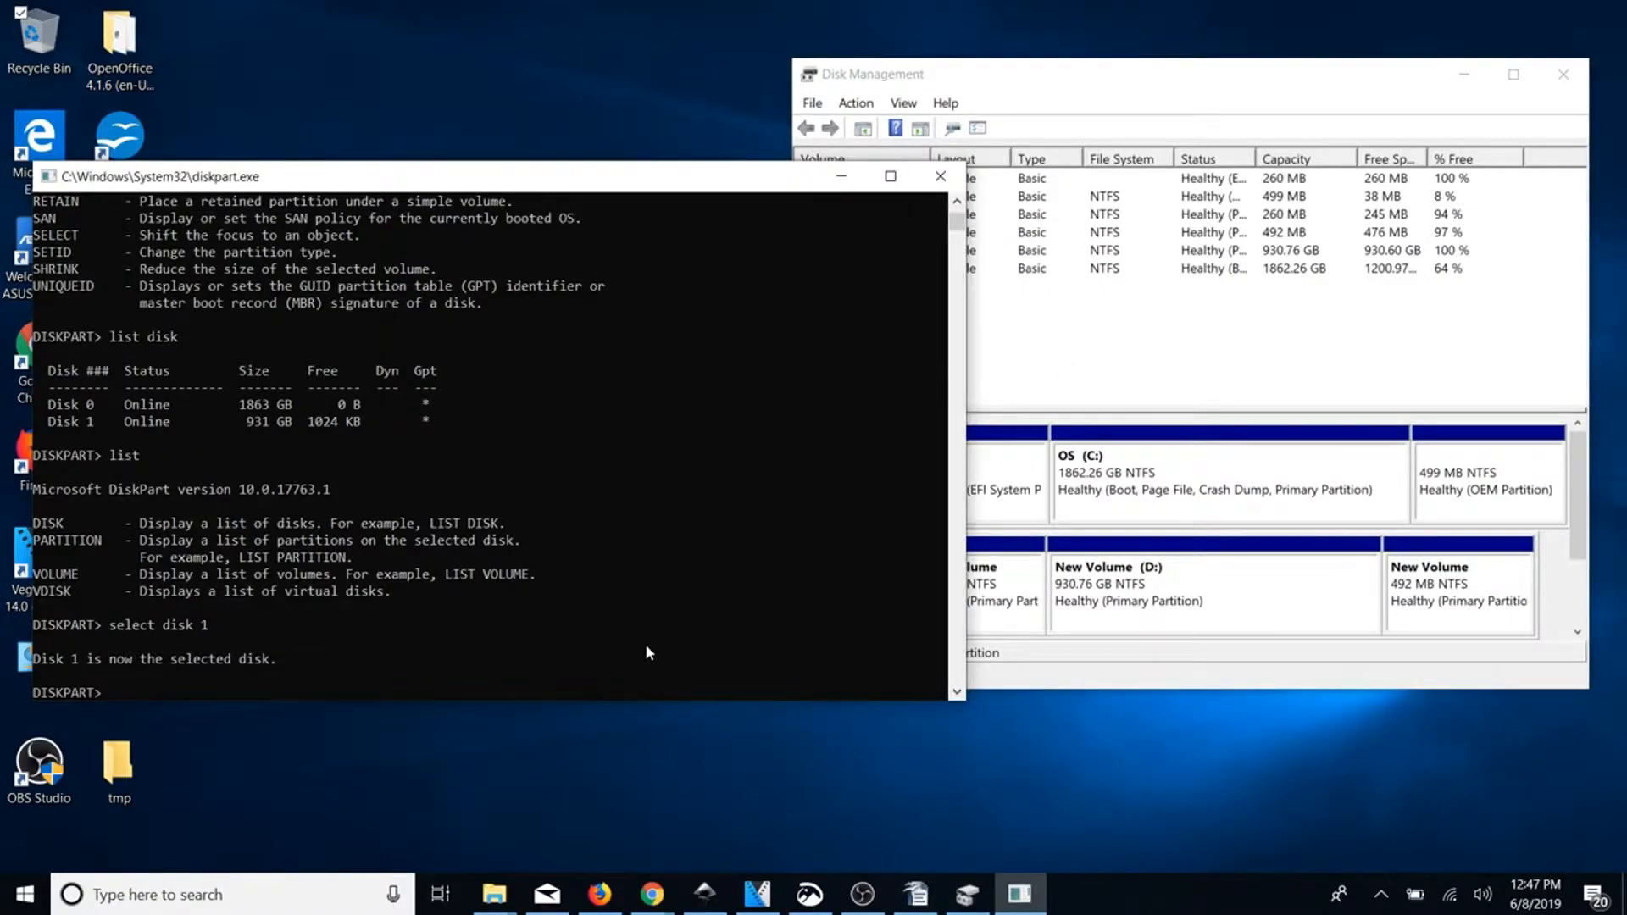
pyautogui.write('clean')
pyautogui.press('Return')
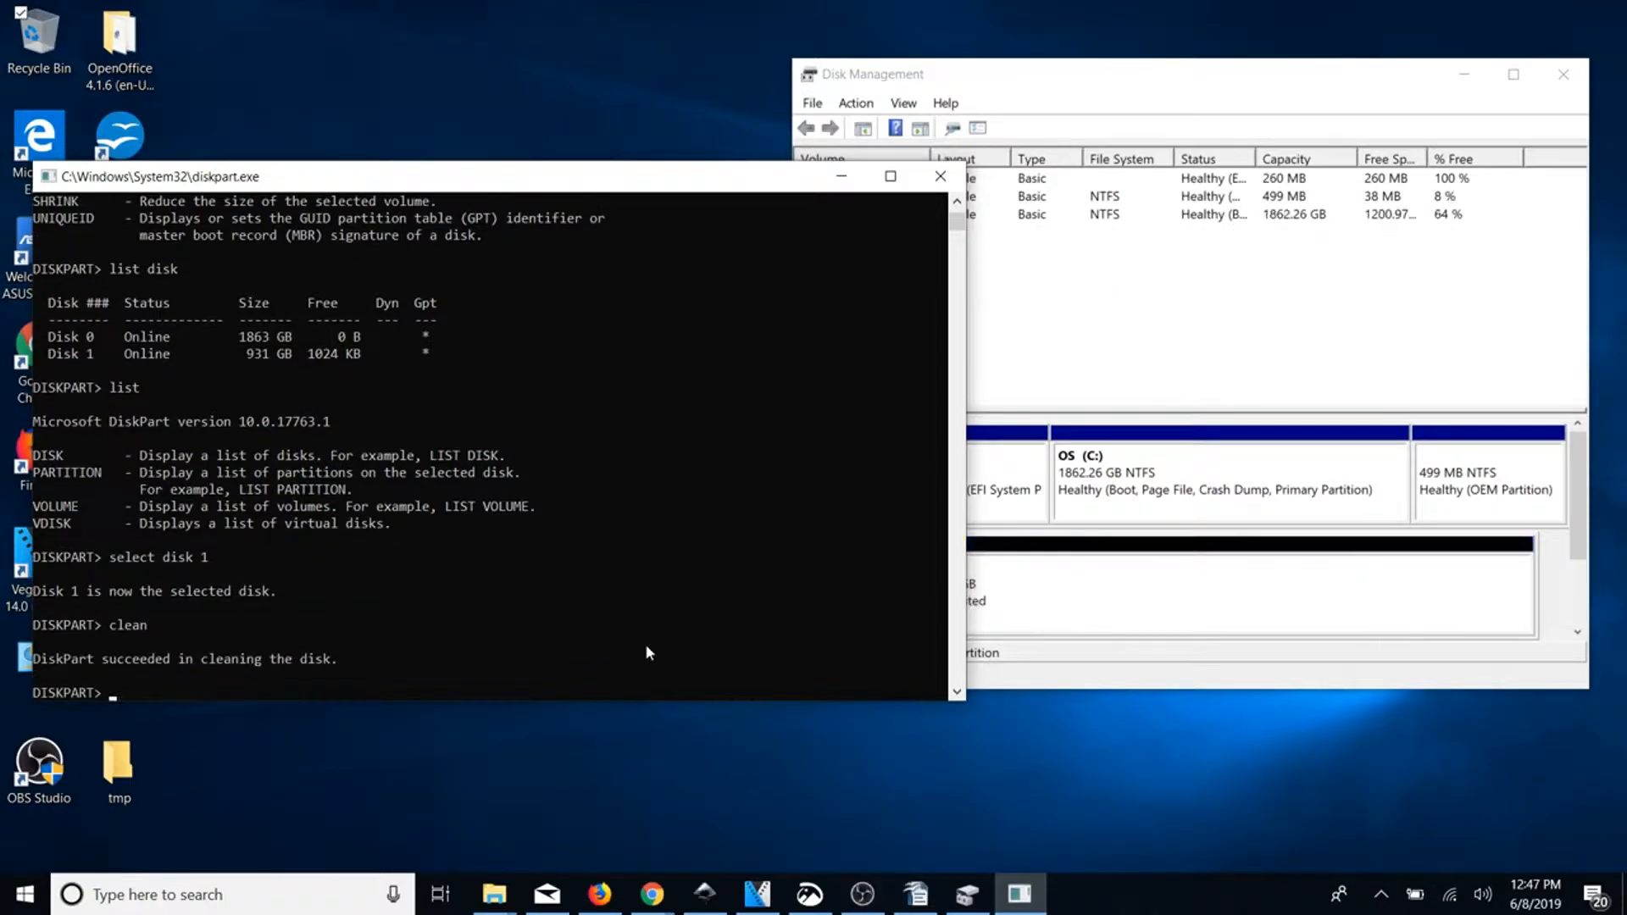
pyautogui.click(1178, 342)
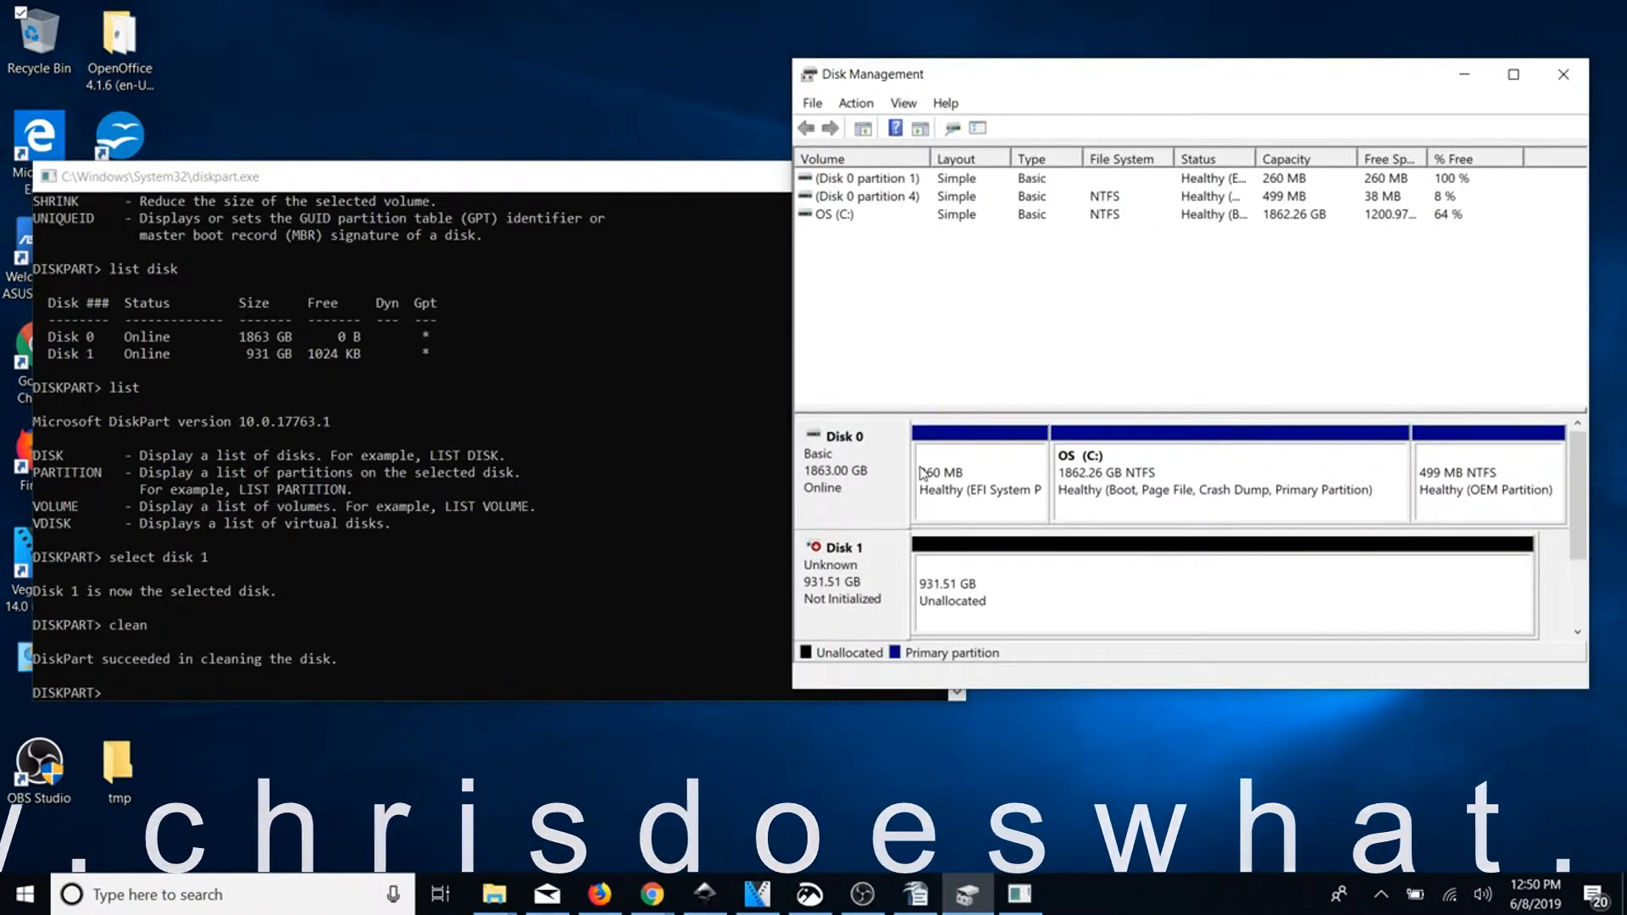
# - Initialize Disk 1 in Disk Management with the GPT (GUID Partition Table) partition style
pyautogui.rightClick(856, 600)
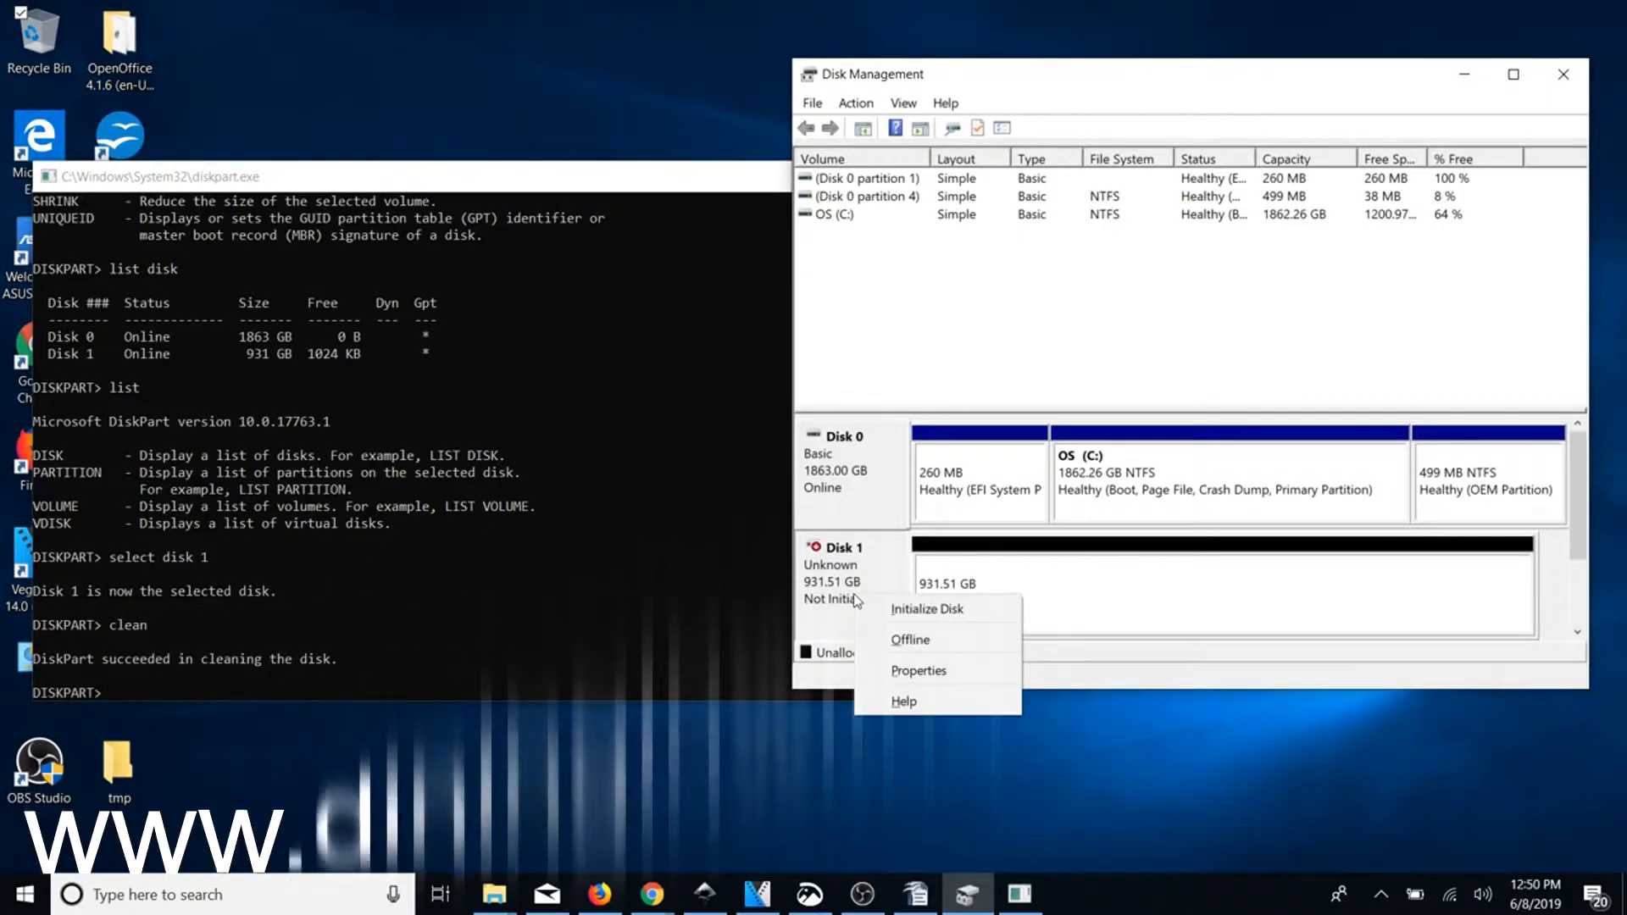
pyautogui.click(898, 610)
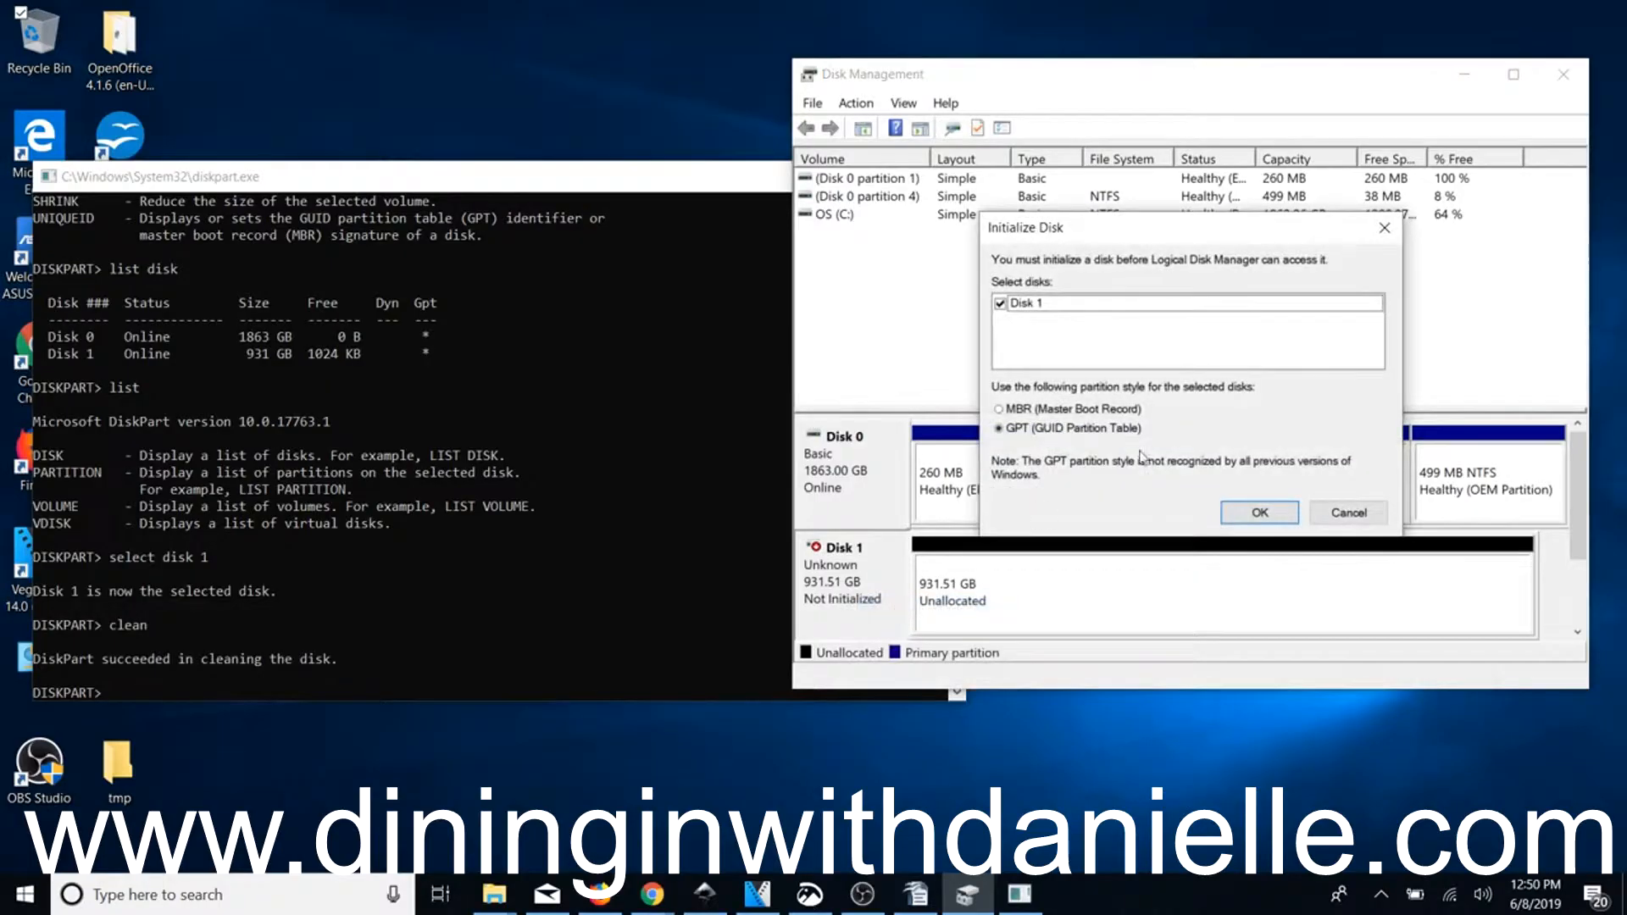
pyautogui.click(1259, 512)
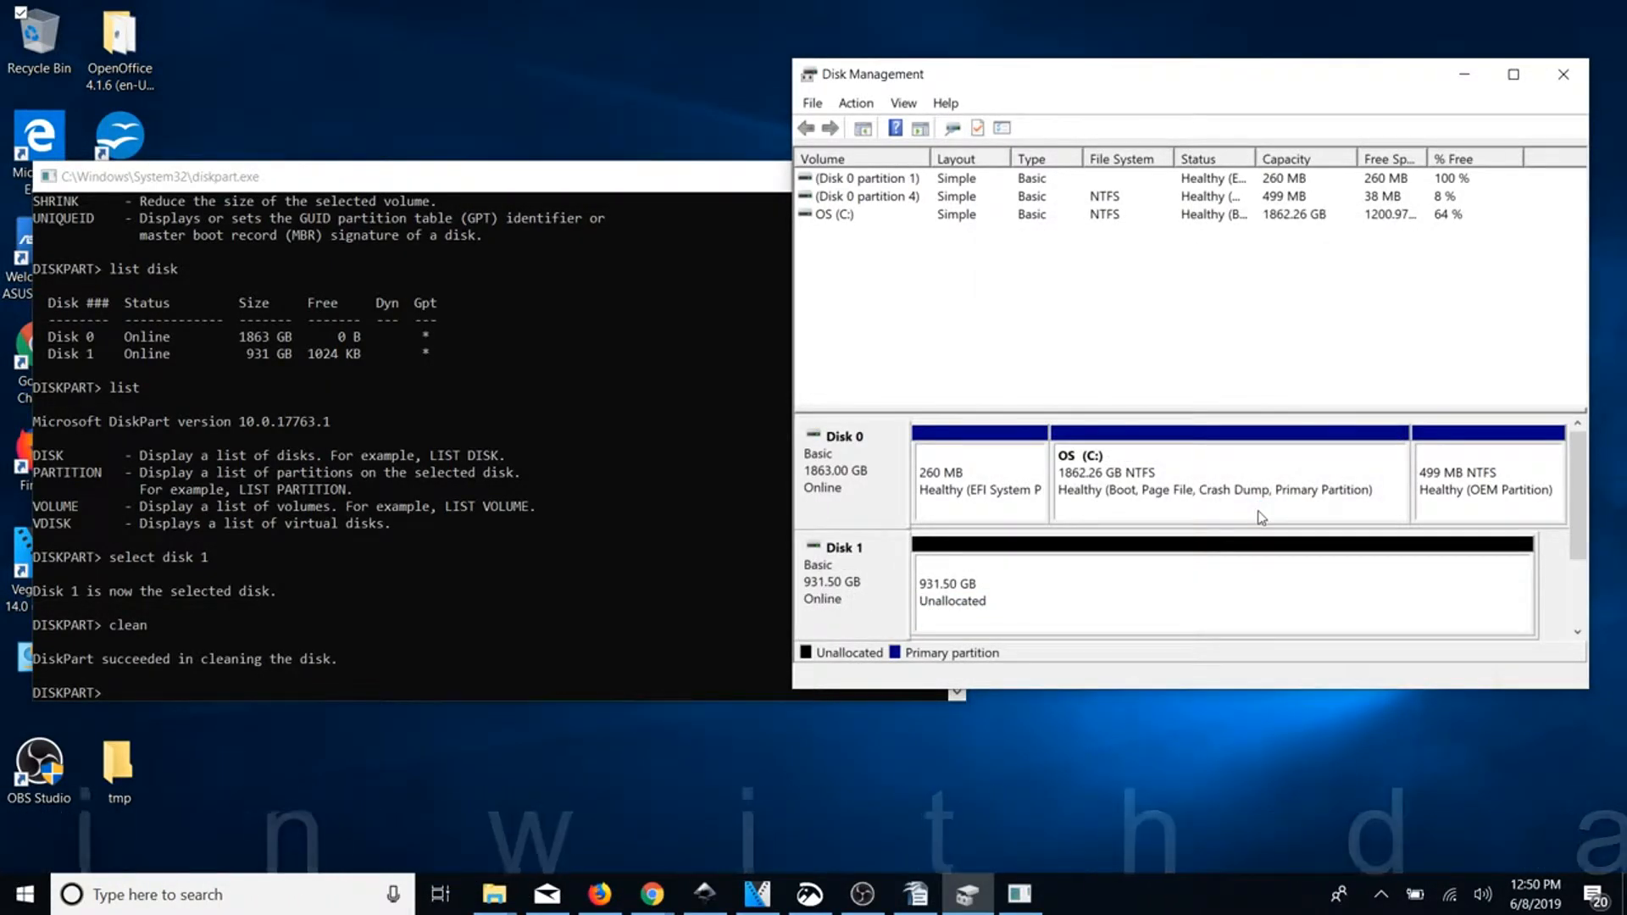
# - Start a new simple volume on Disk 1's unallocated space, using the full 953852 MB and drive letter D
pyautogui.rightClick(1069, 606)
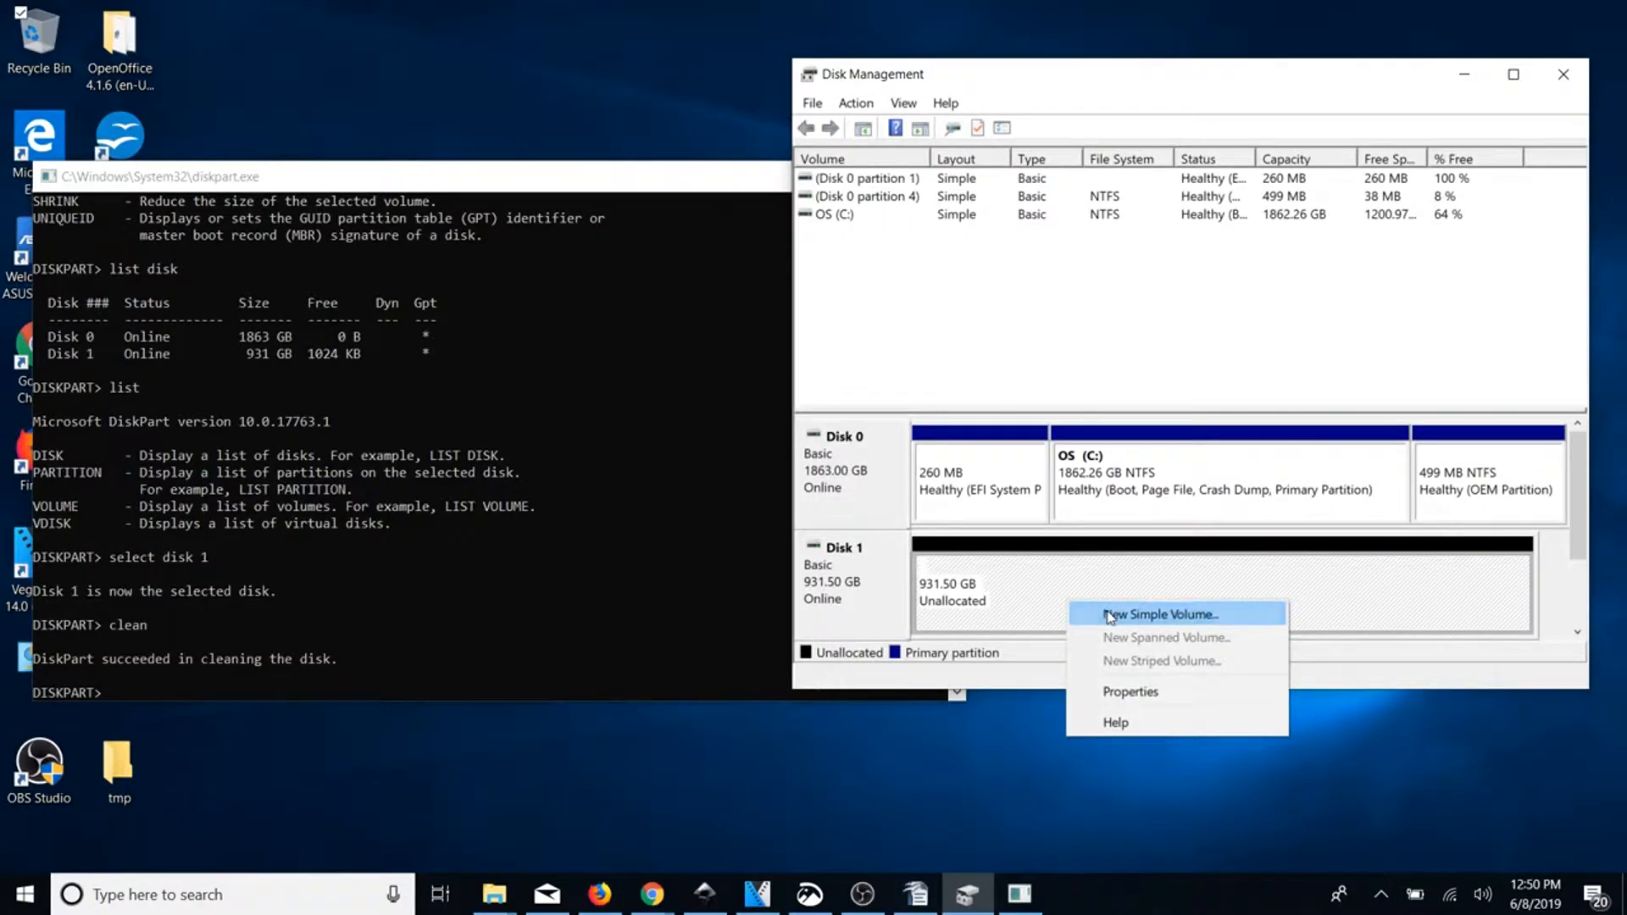
pyautogui.click(1110, 616)
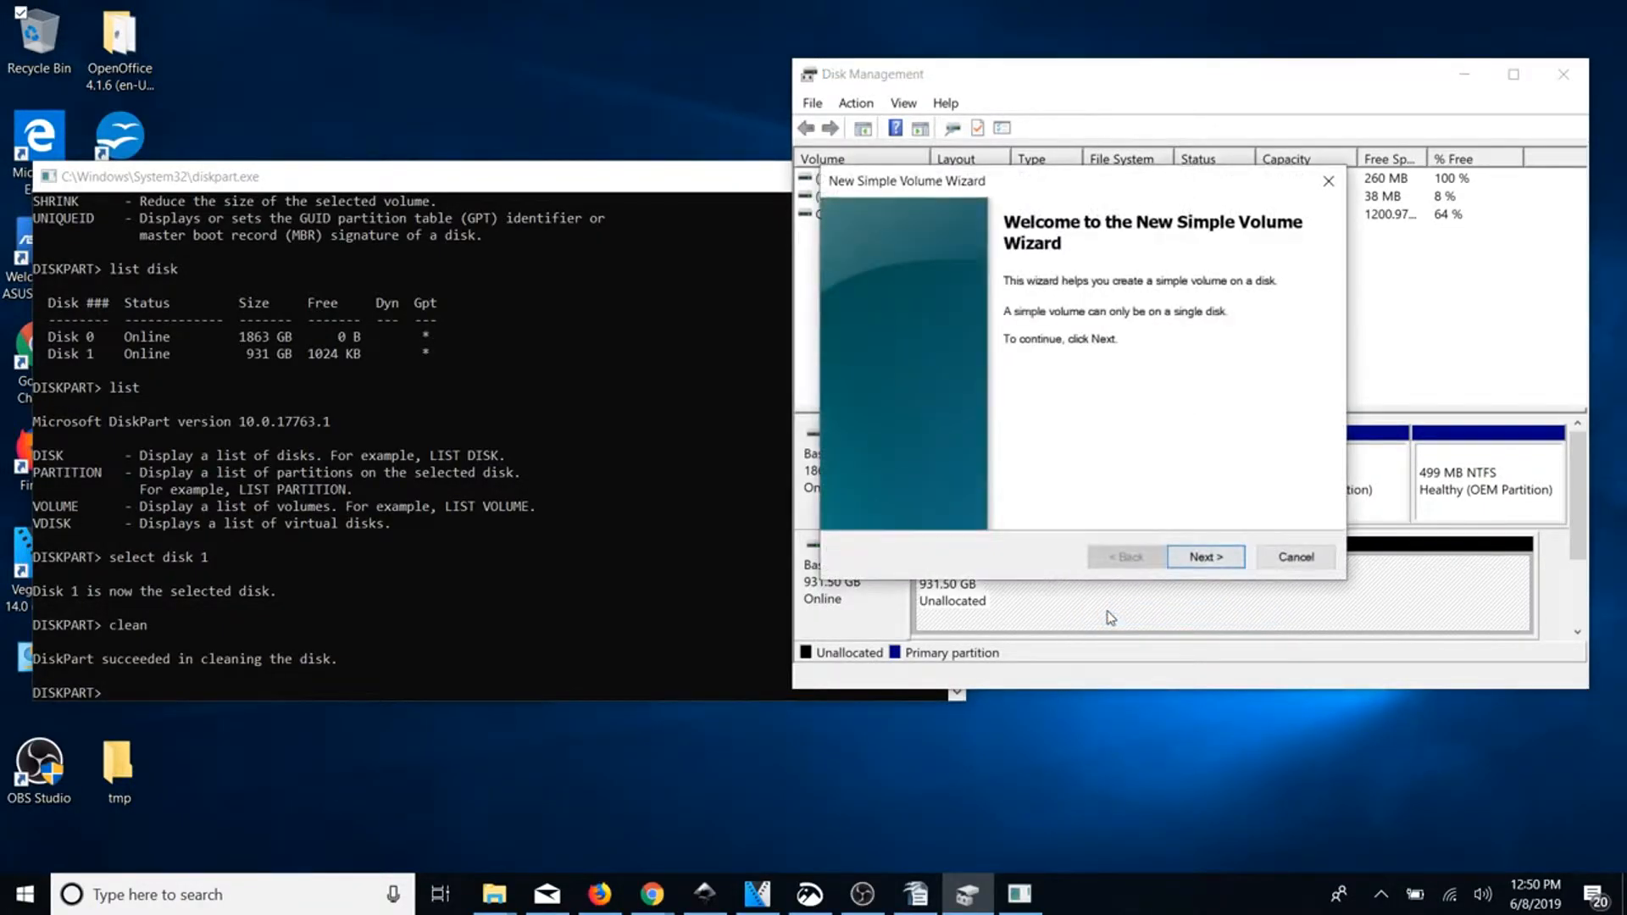
pyautogui.click(1198, 559)
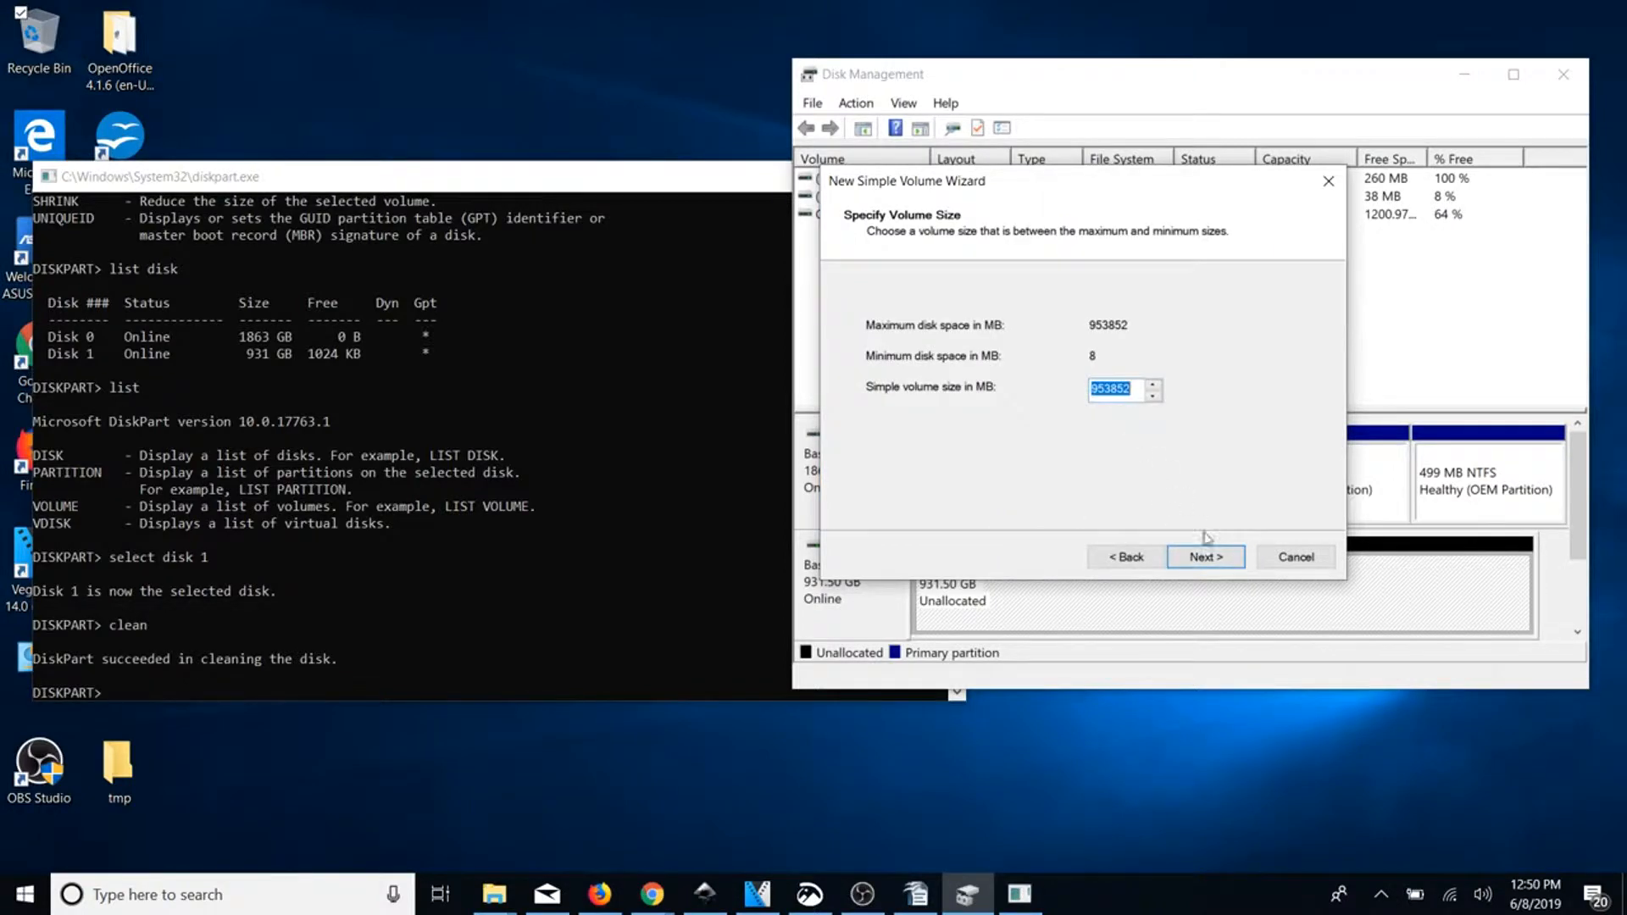
pyautogui.click(1210, 559)
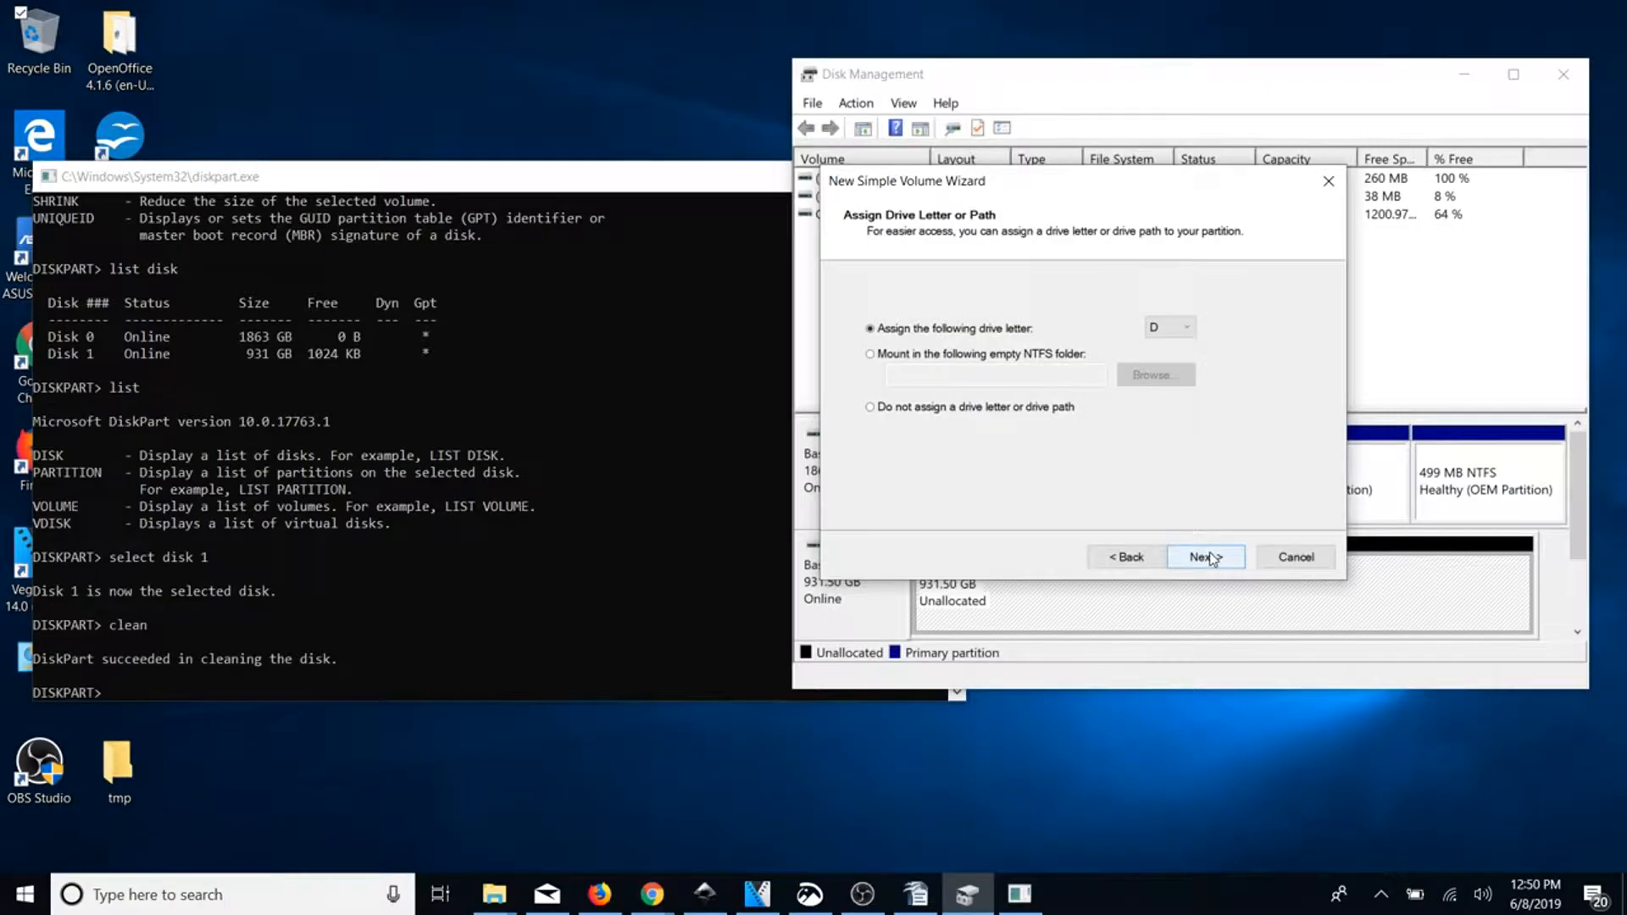
pyautogui.click(1204, 560)
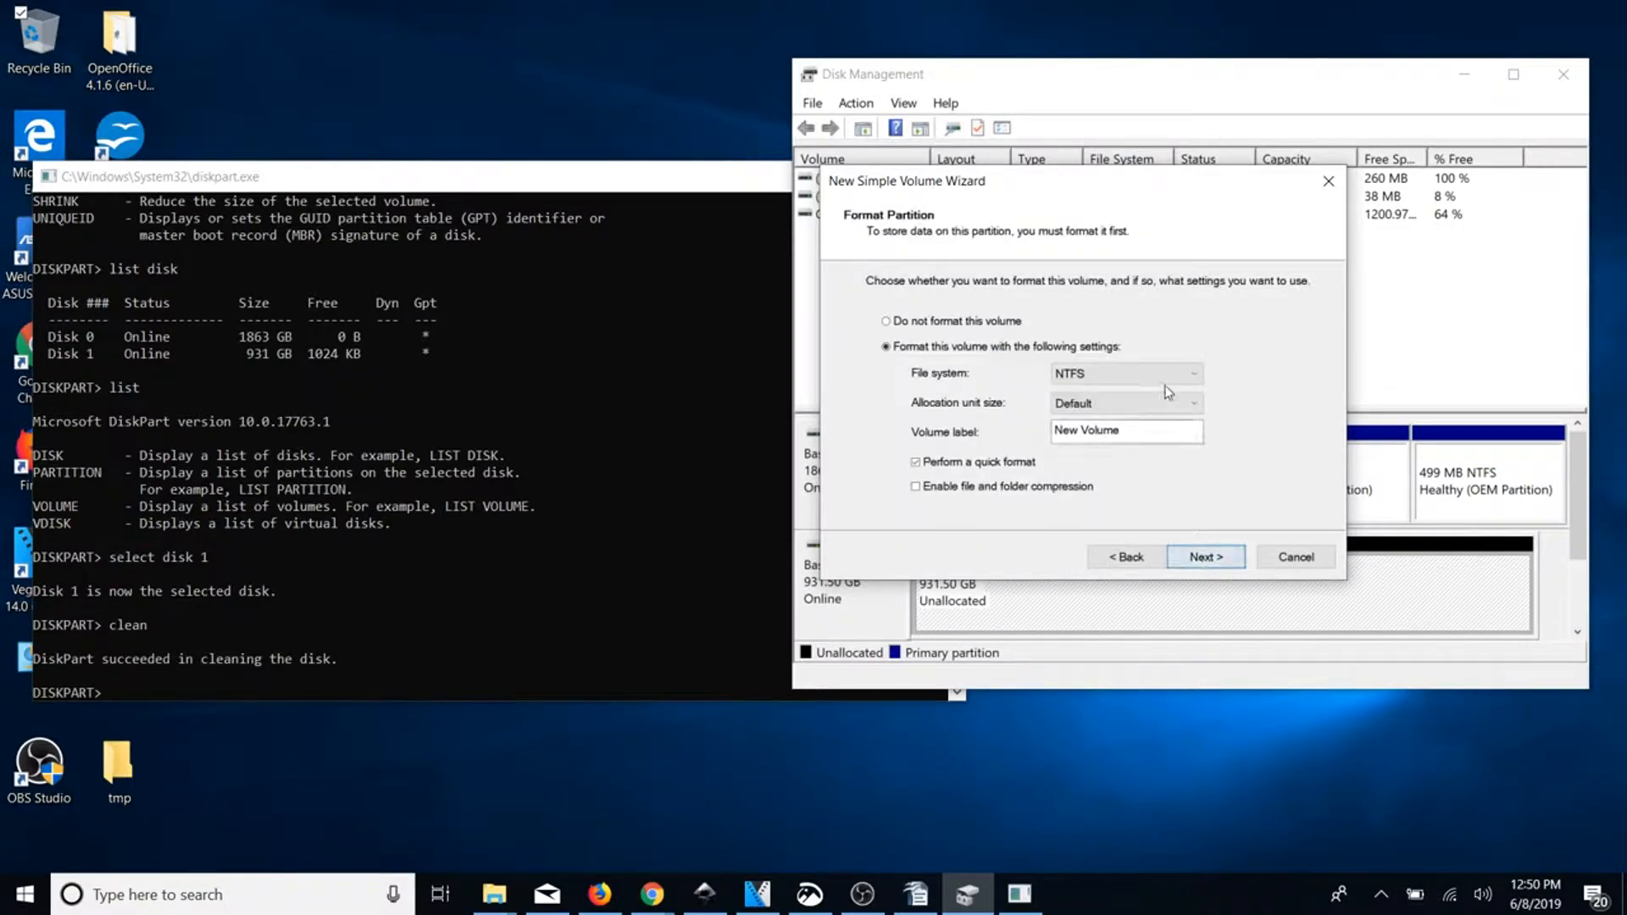
# - Set the new volume to a quick NTFS format with the label Backup and finish creating it
pyautogui.click(1187, 376)
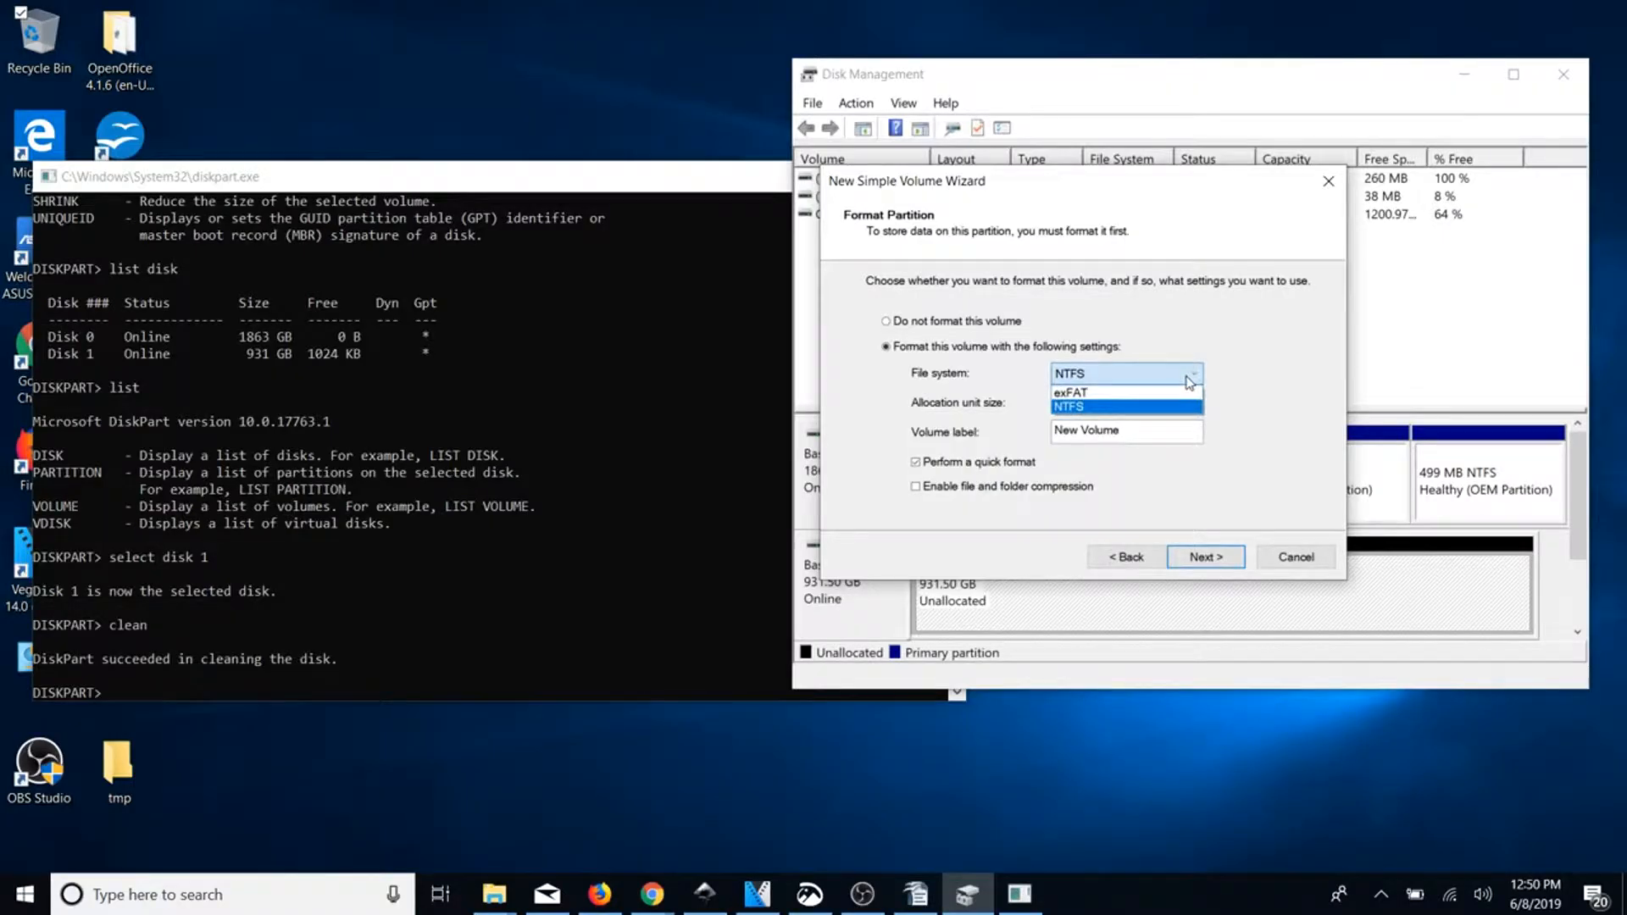
pyautogui.click(1189, 381)
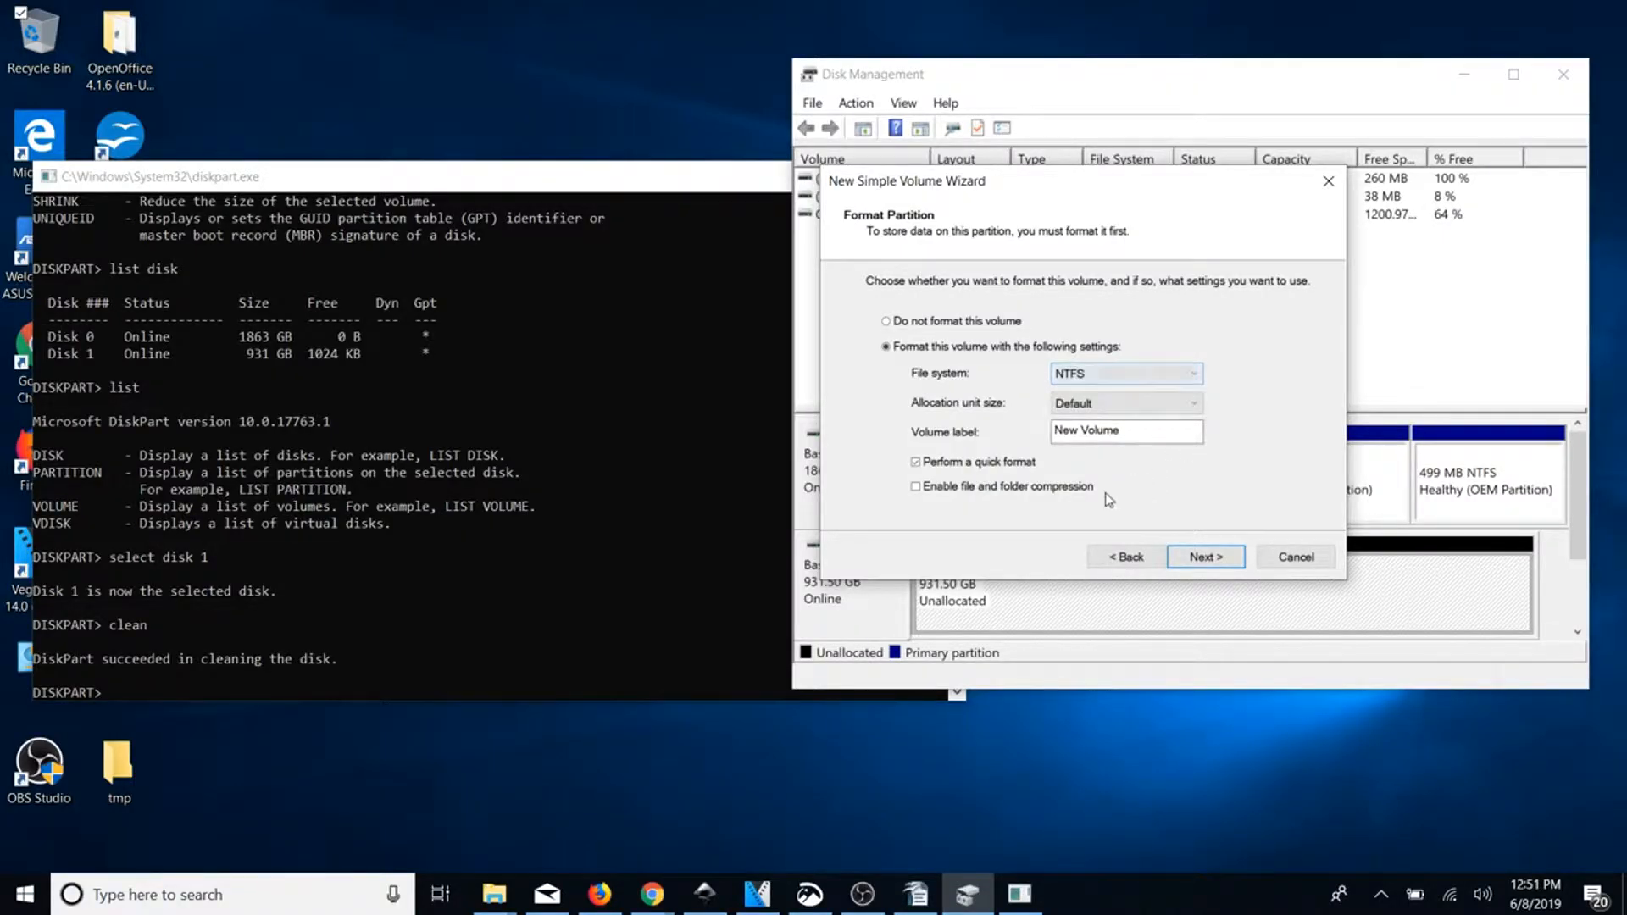
pyautogui.moveTo(1139, 434); pyautogui.dragTo(897, 444)
pyautogui.write('Backup')
pyautogui.click(1204, 556)
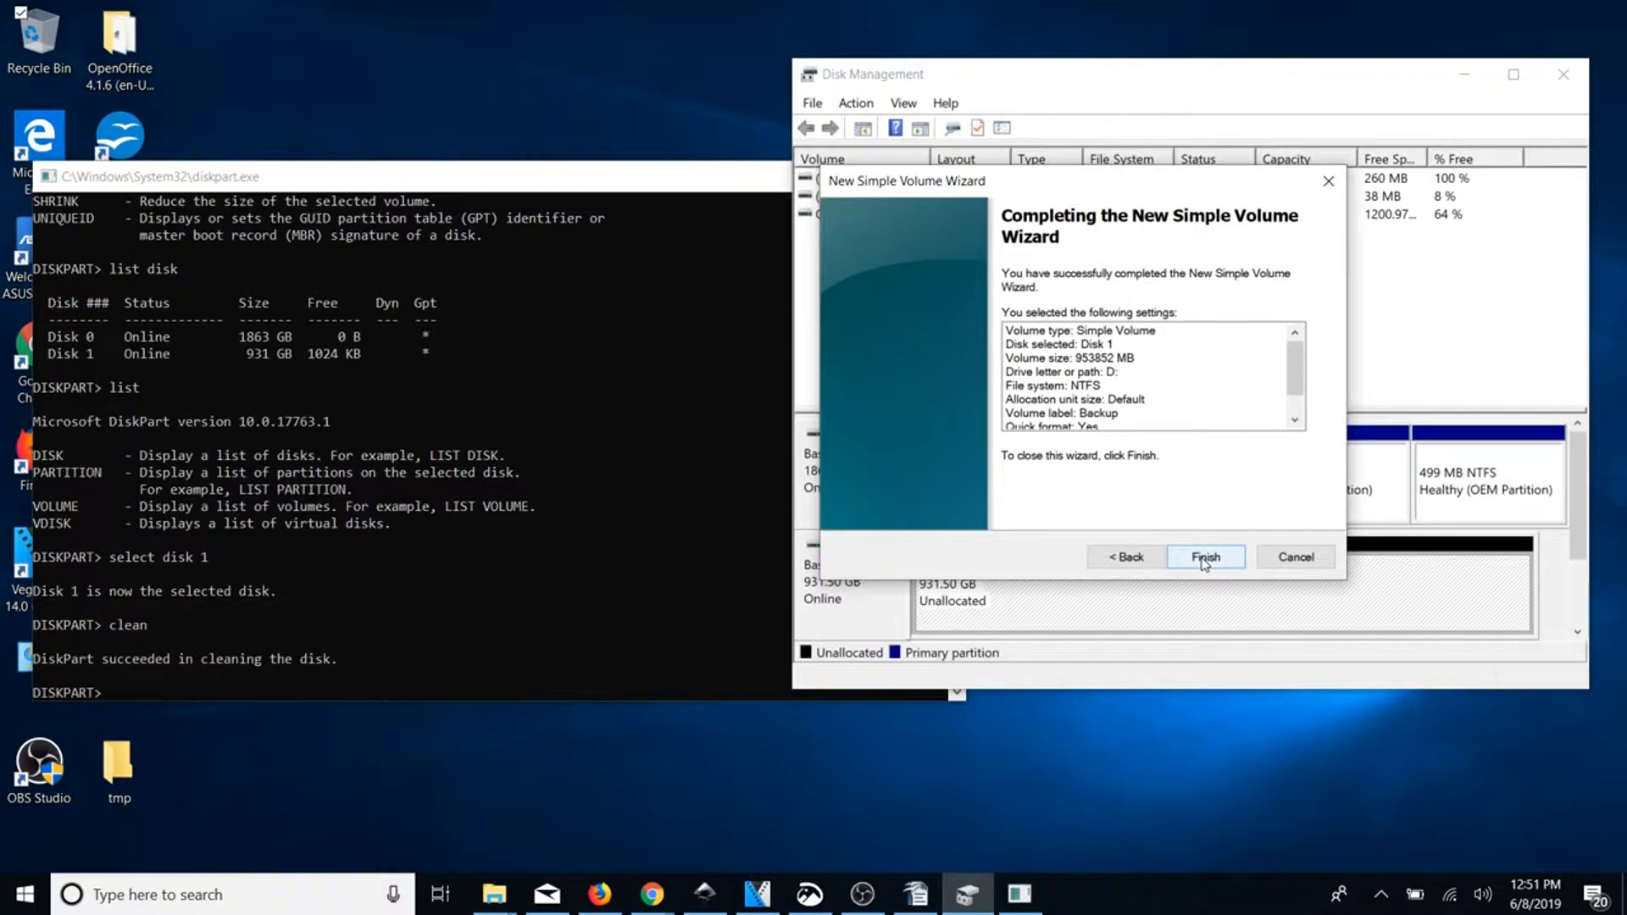
pyautogui.click(1204, 562)
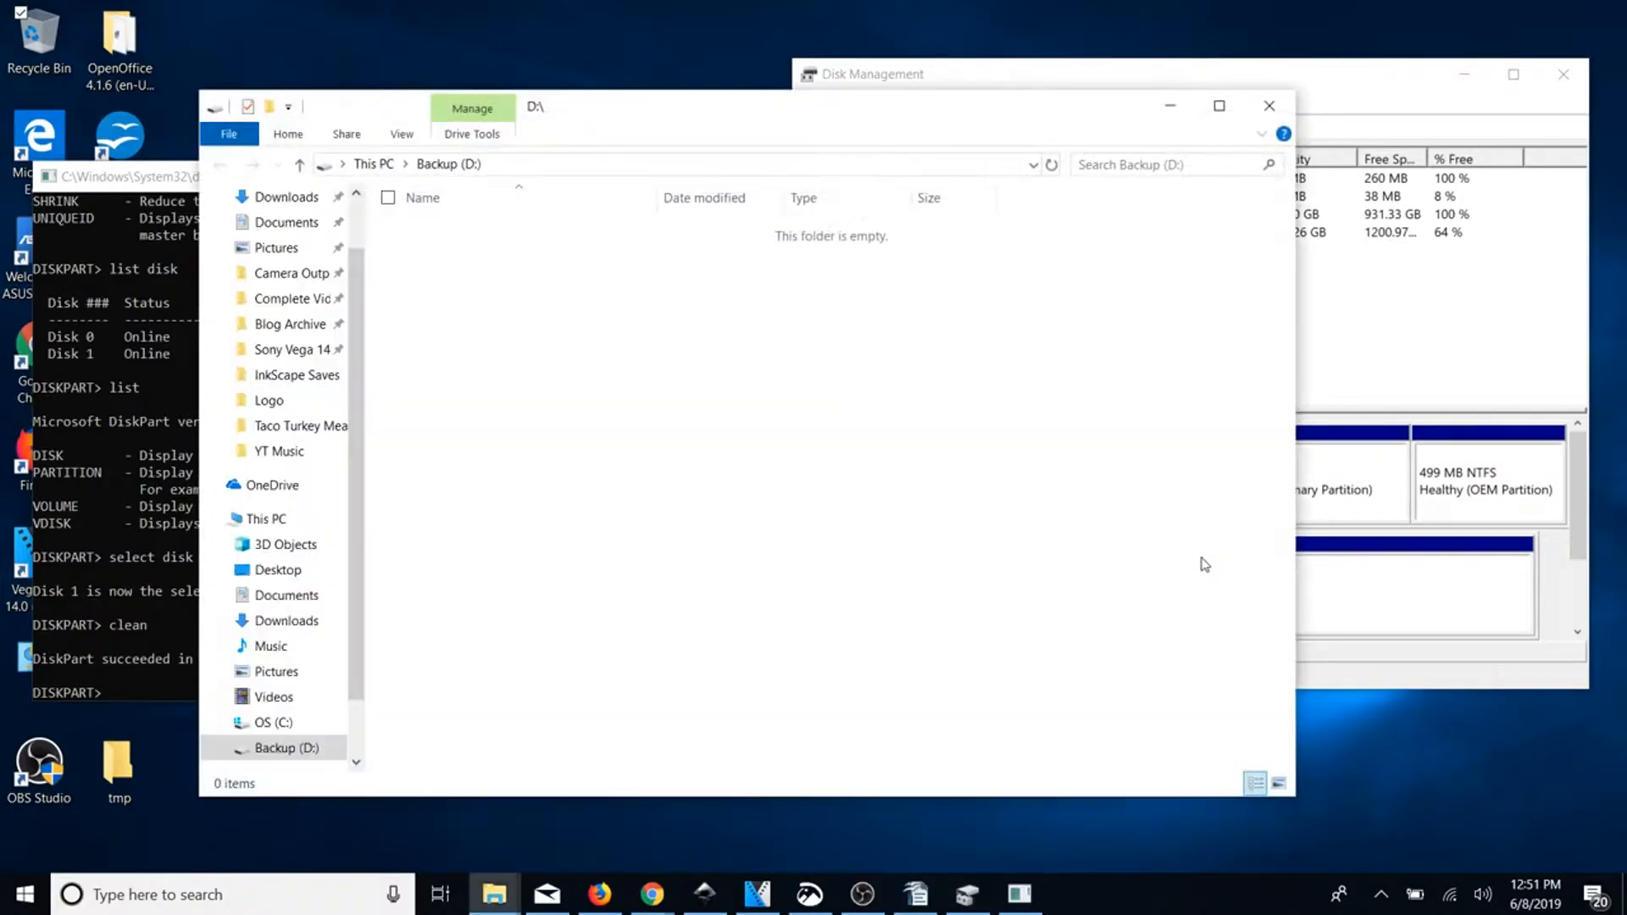
# - Close the File Explorer, DiskPart and Disk Management windows
pyautogui.click(1267, 117)
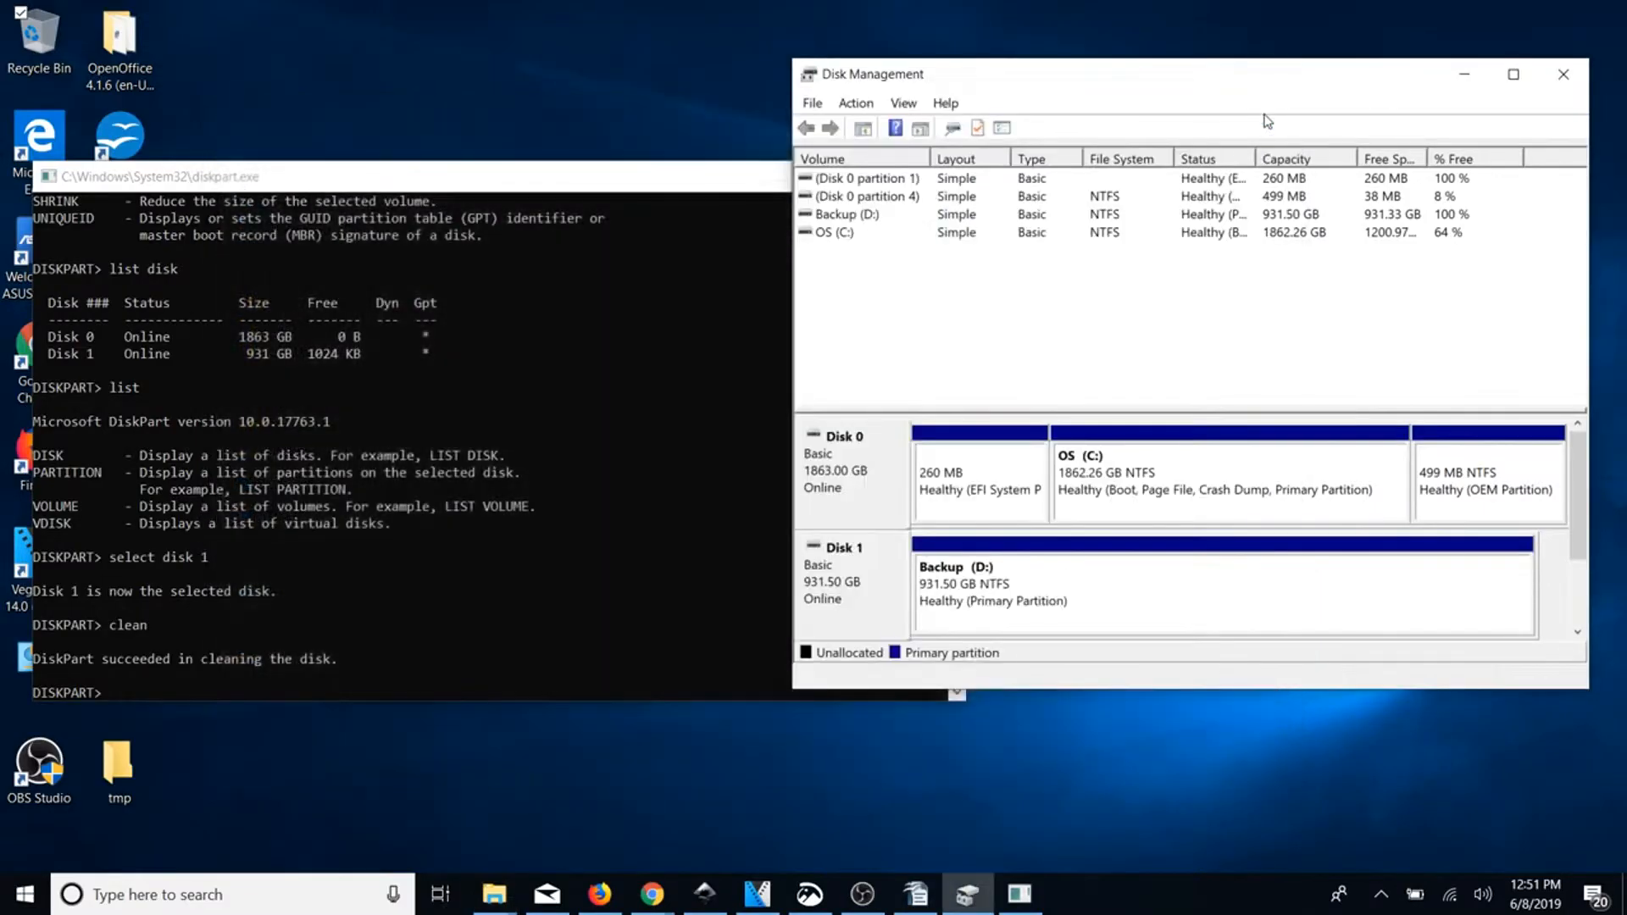
pyautogui.click(614, 398)
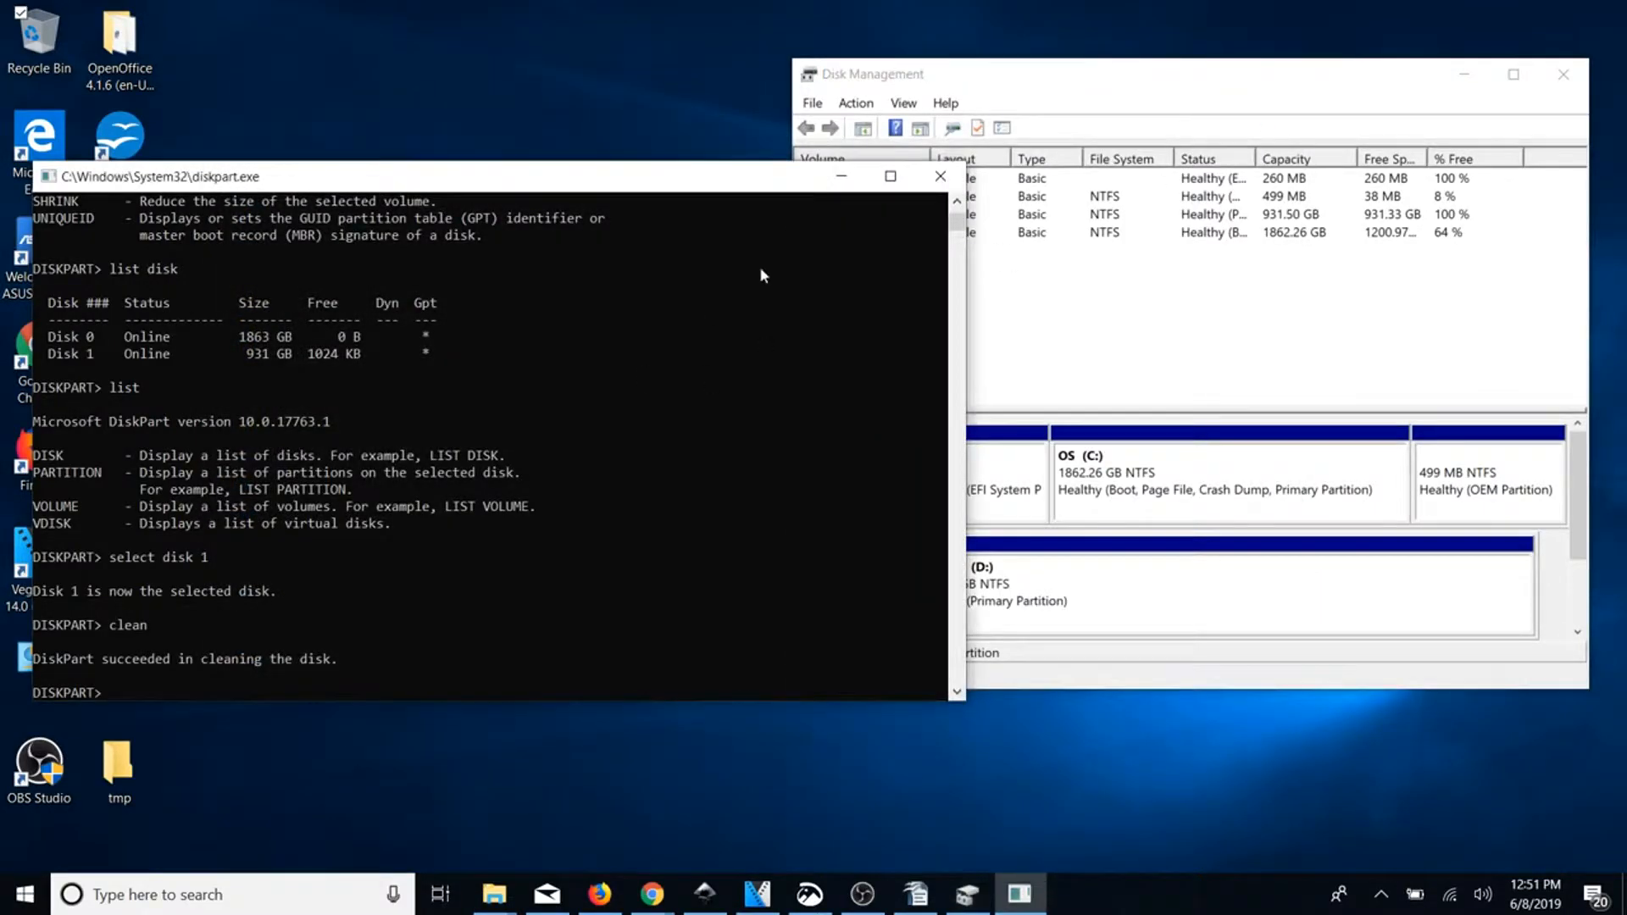
pyautogui.click(940, 178)
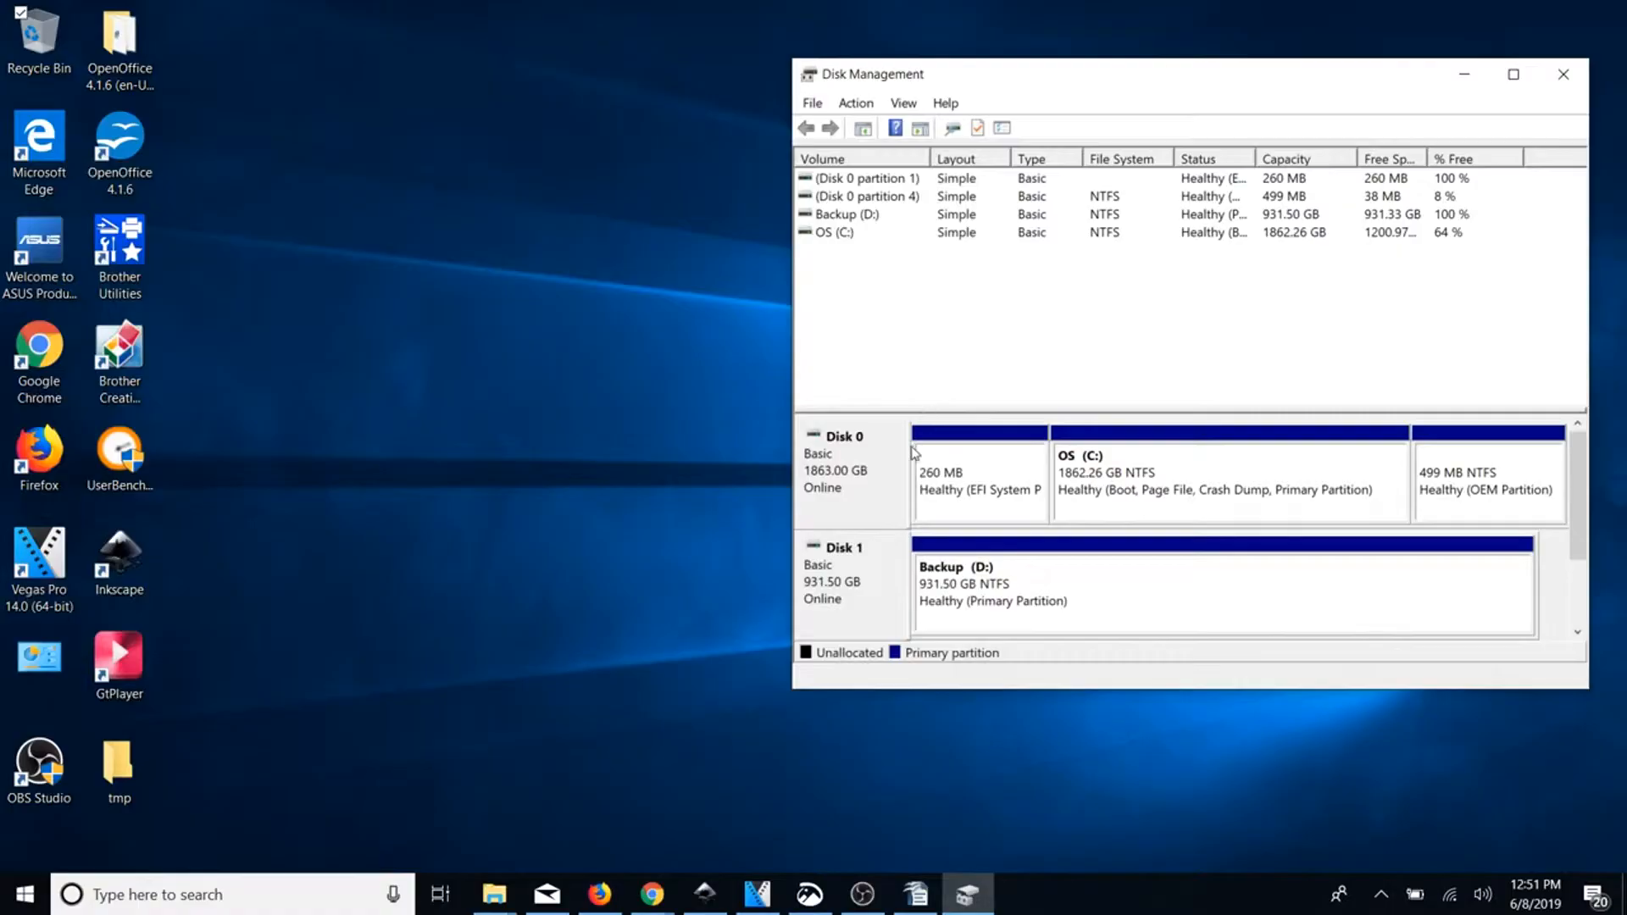
pyautogui.click(1563, 74)
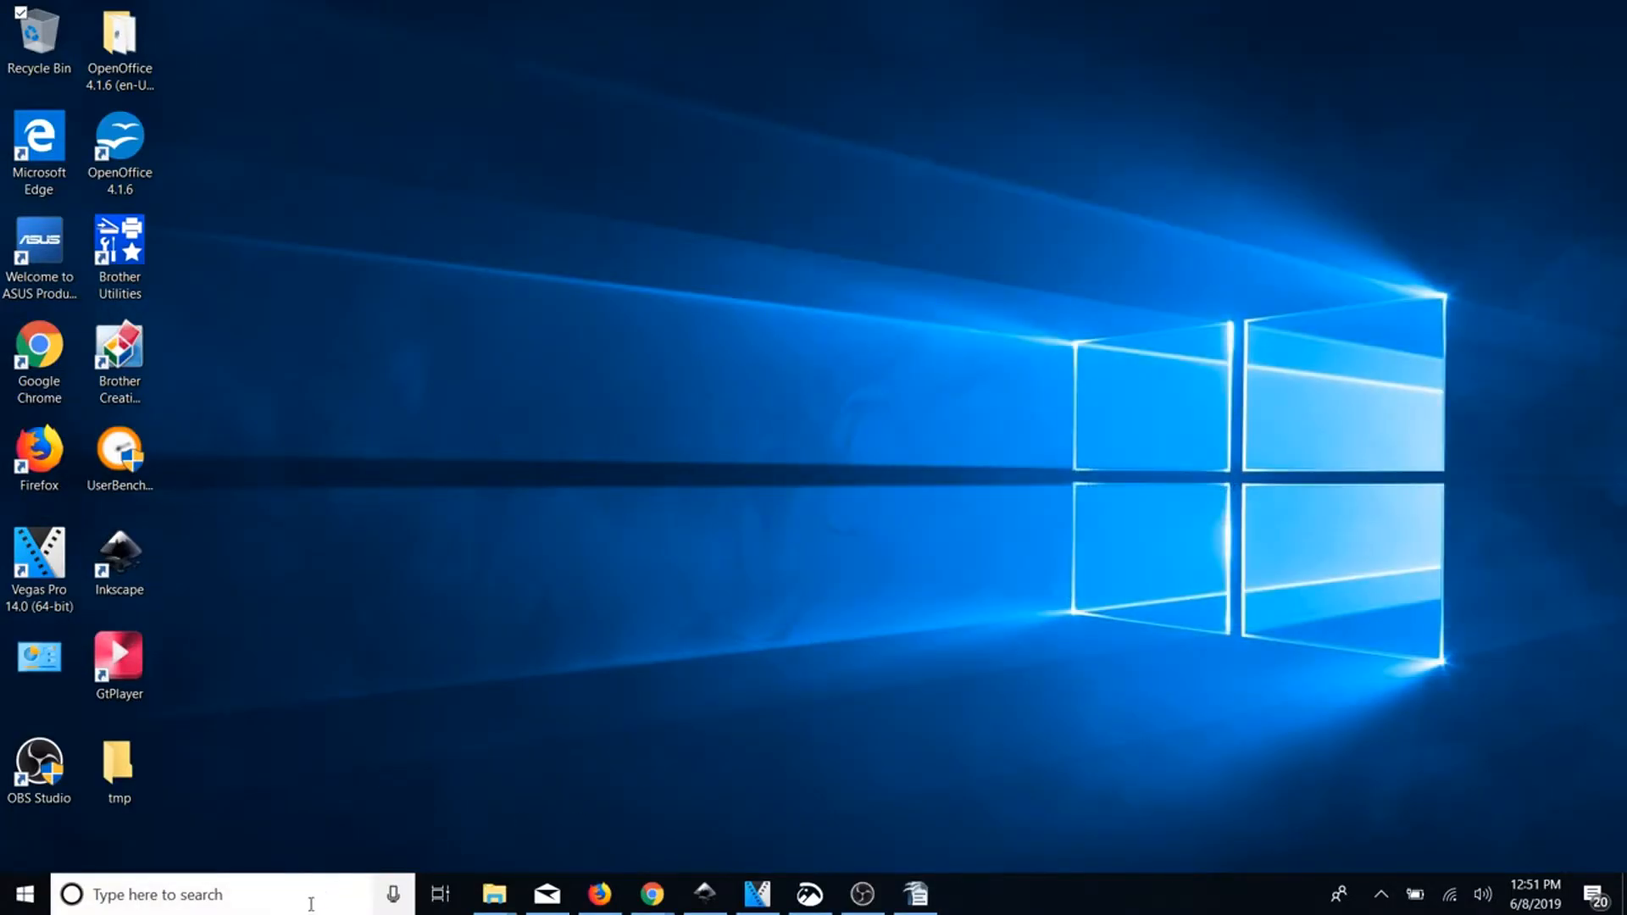
# - Search Windows for backup, open the Backup settings and show File History's additional options
pyautogui.click(311, 904)
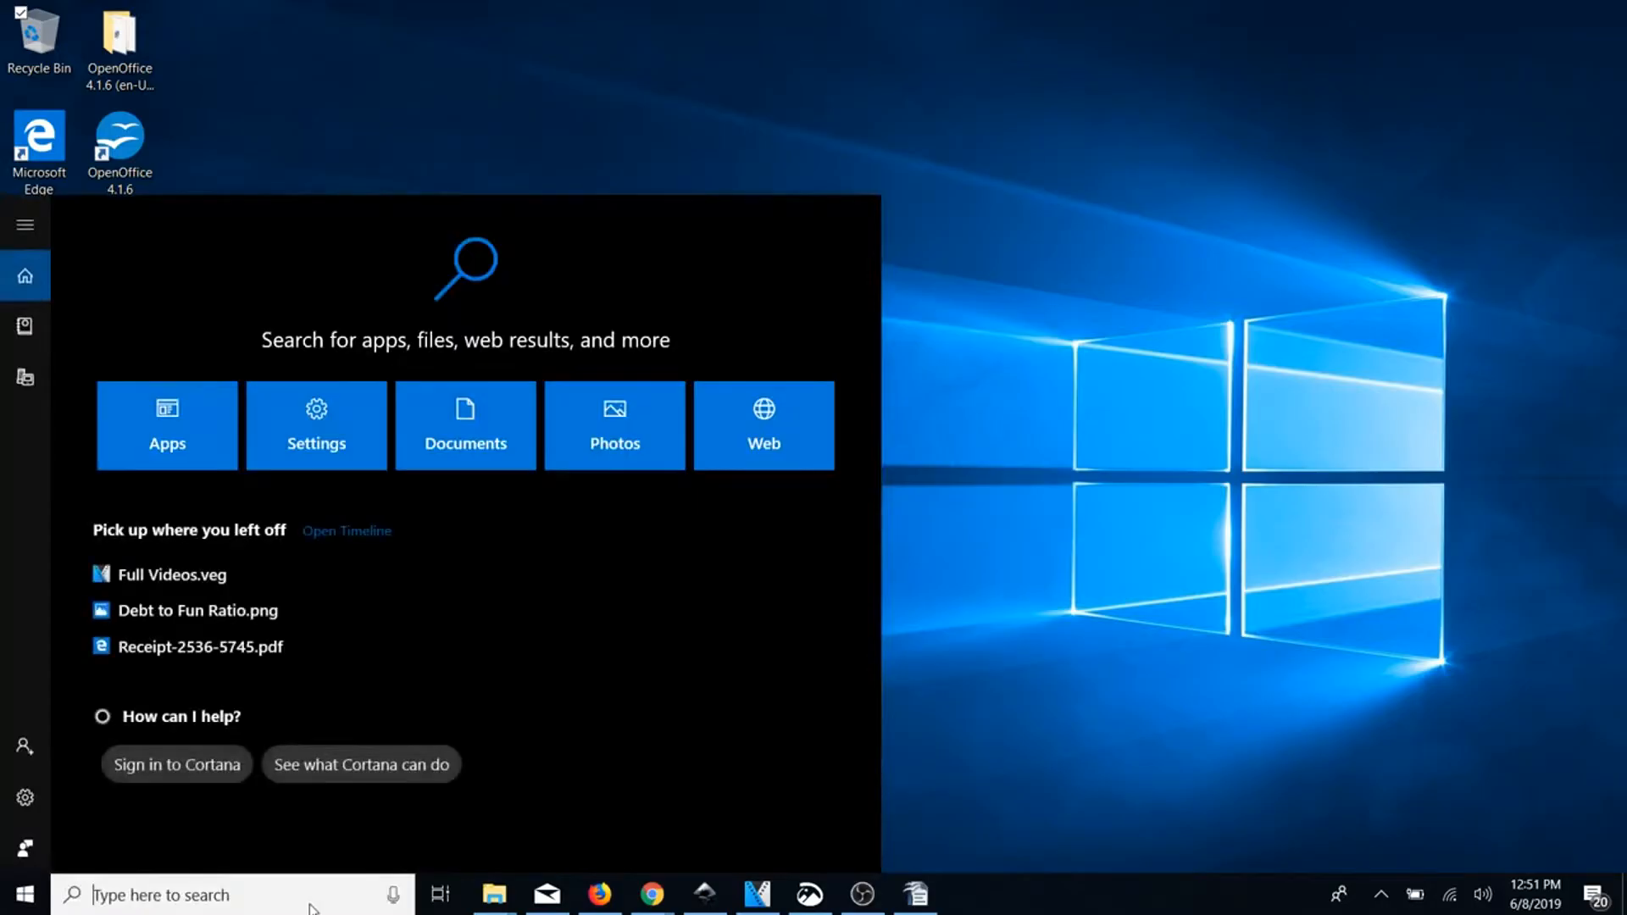
pyautogui.write('backup')
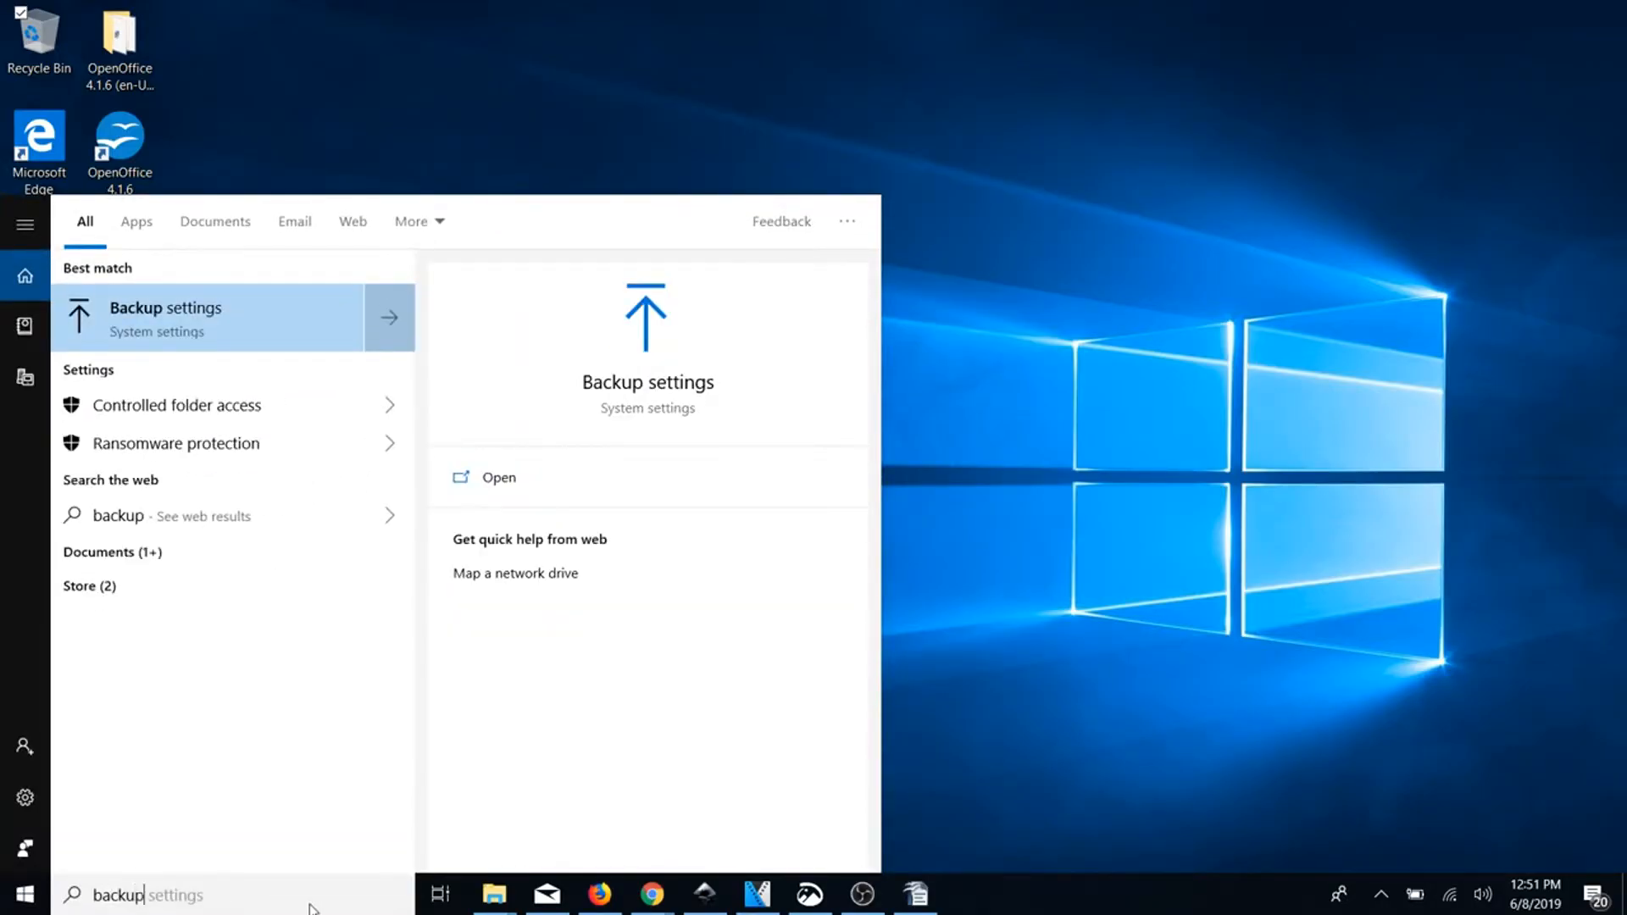
pyautogui.press('Return')
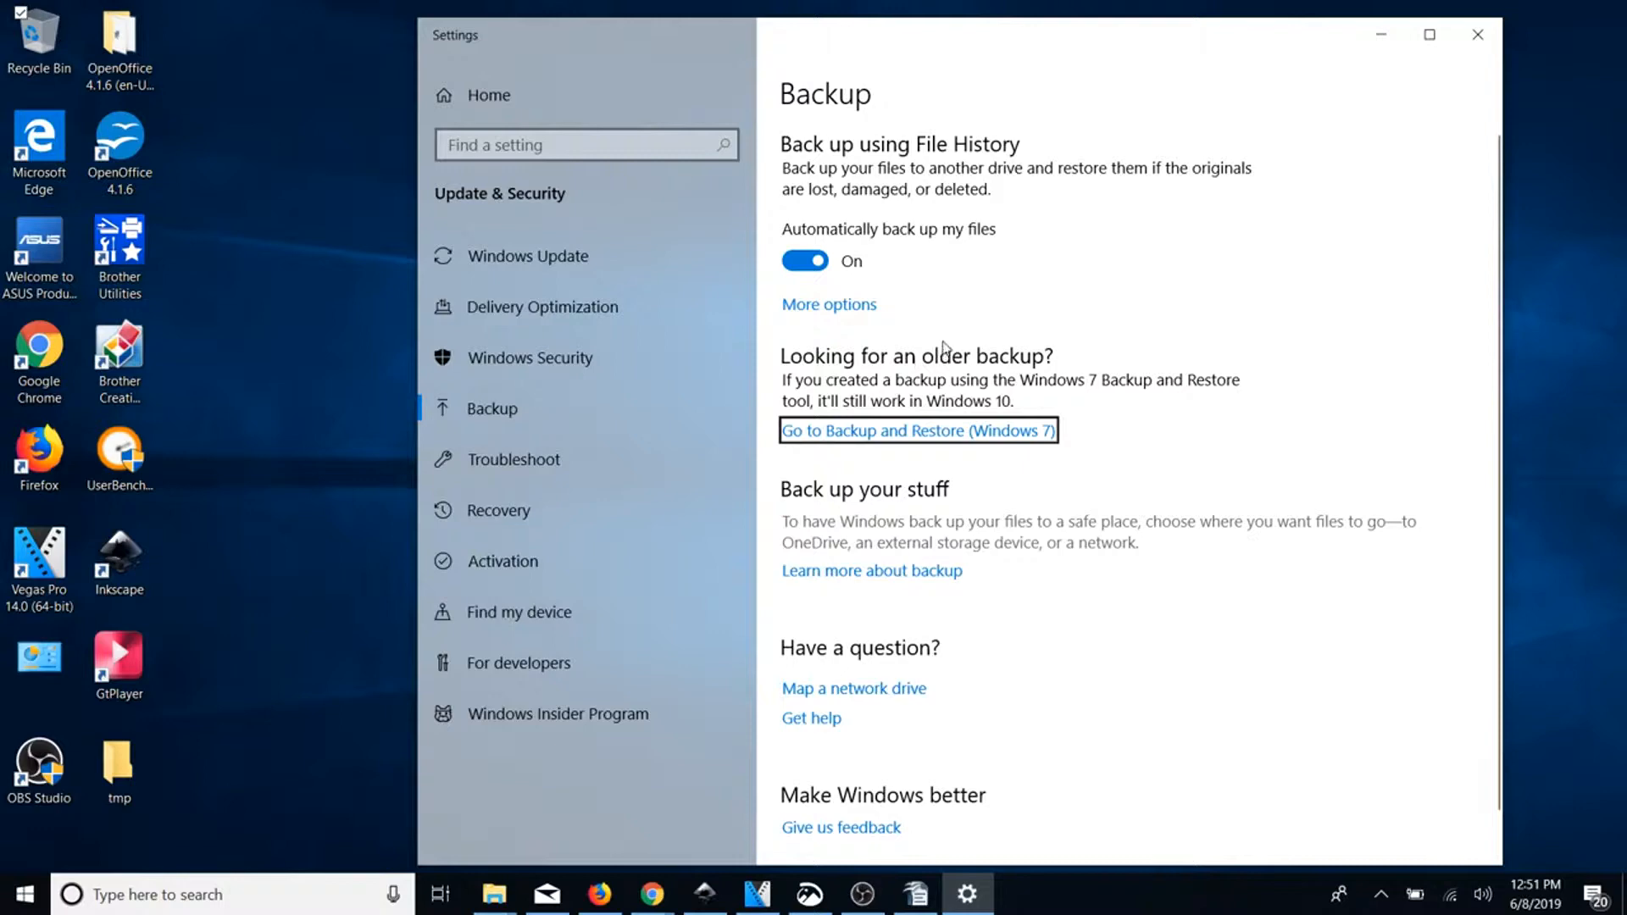
pyautogui.click(846, 307)
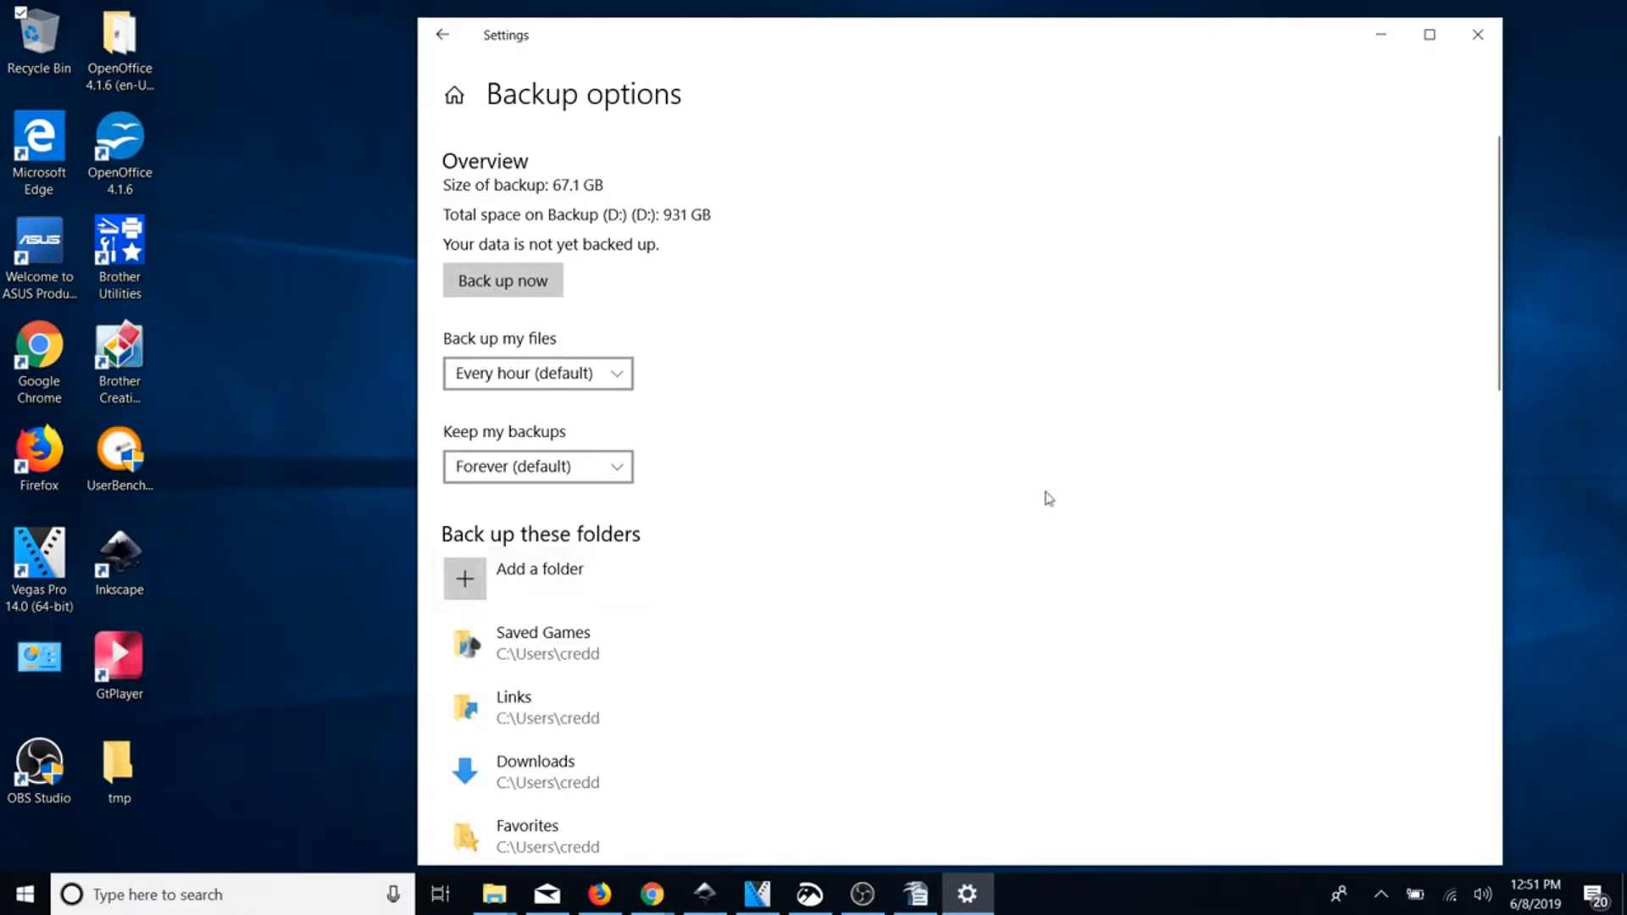
# - Stop using the current backup drive and return to the main Backup page
pyautogui.moveTo(1495, 338); pyautogui.dragTo(1496, 811)
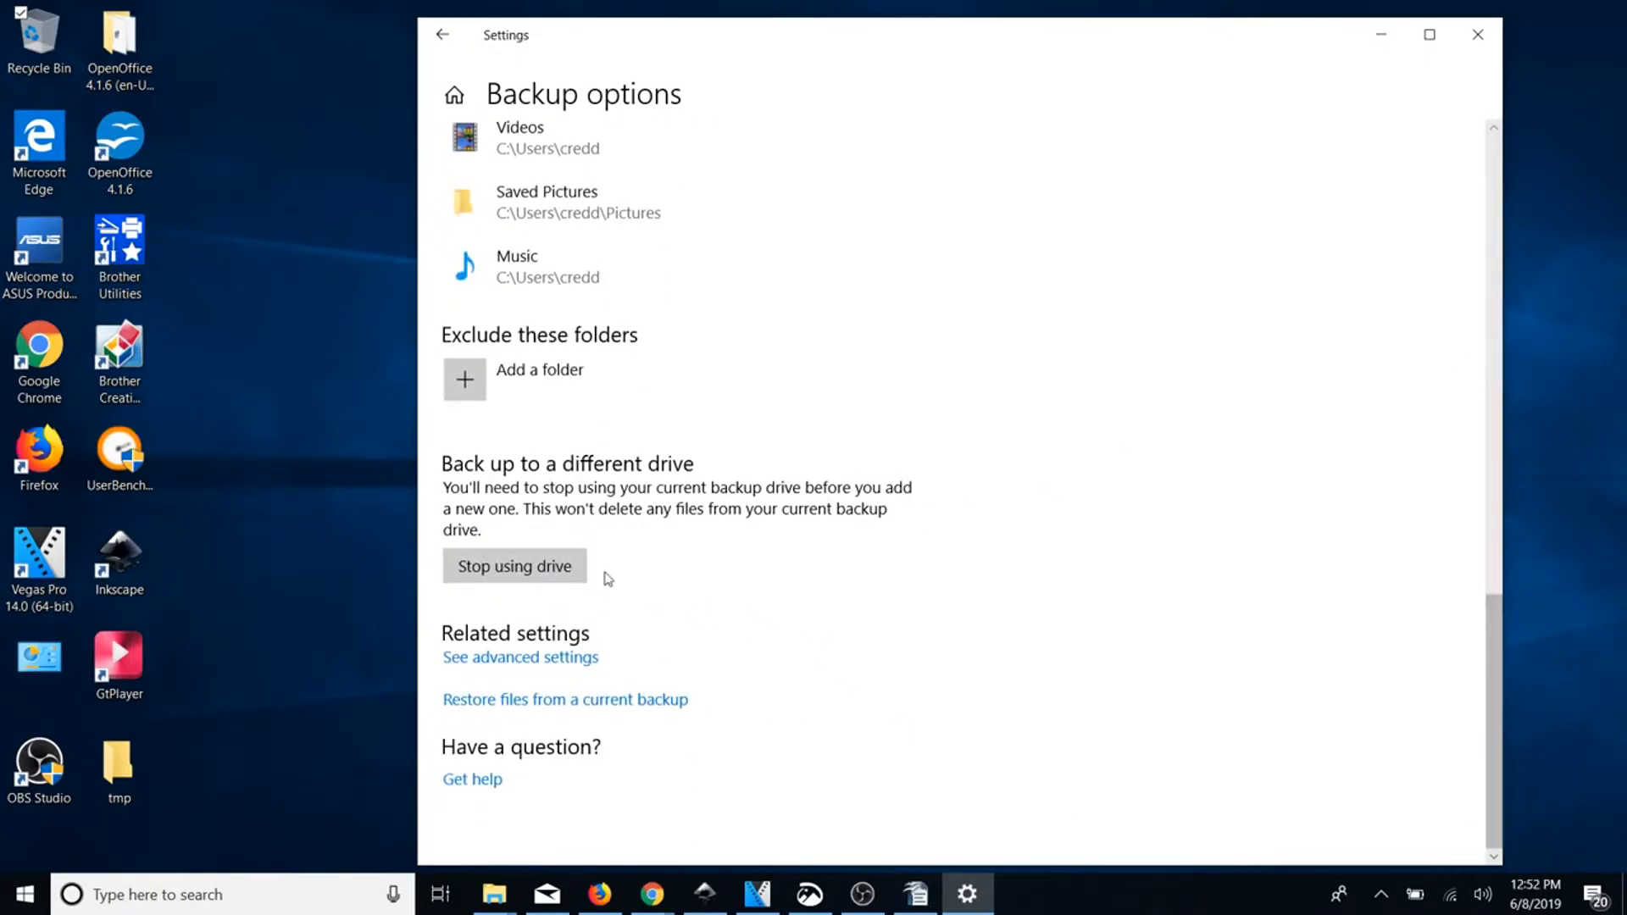
pyautogui.click(537, 568)
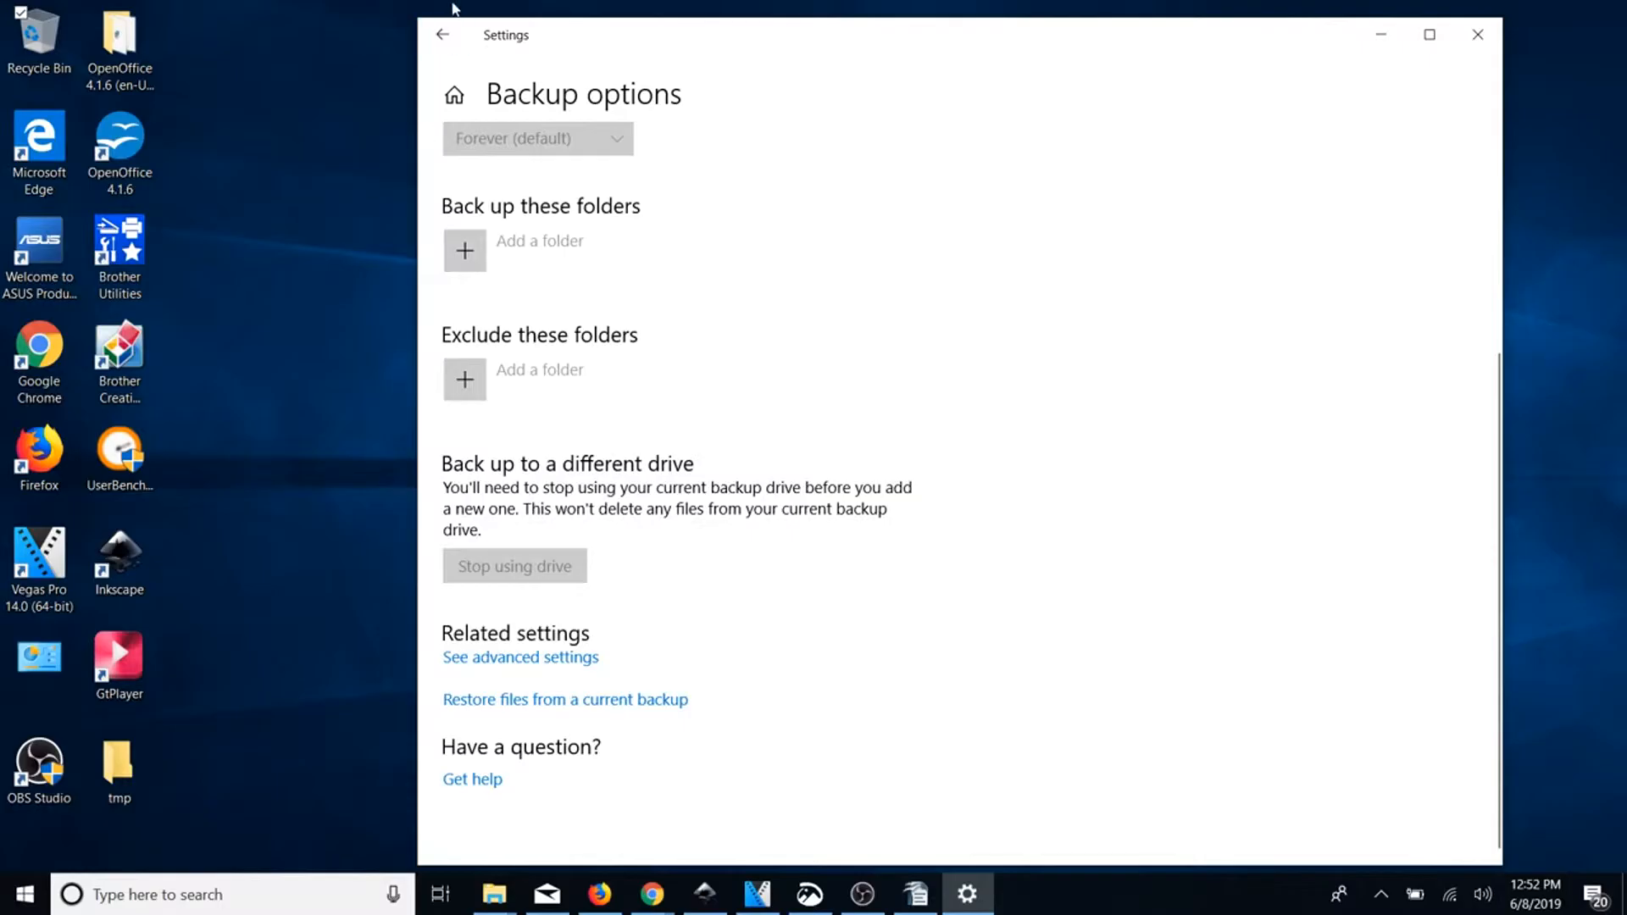
pyautogui.click(441, 36)
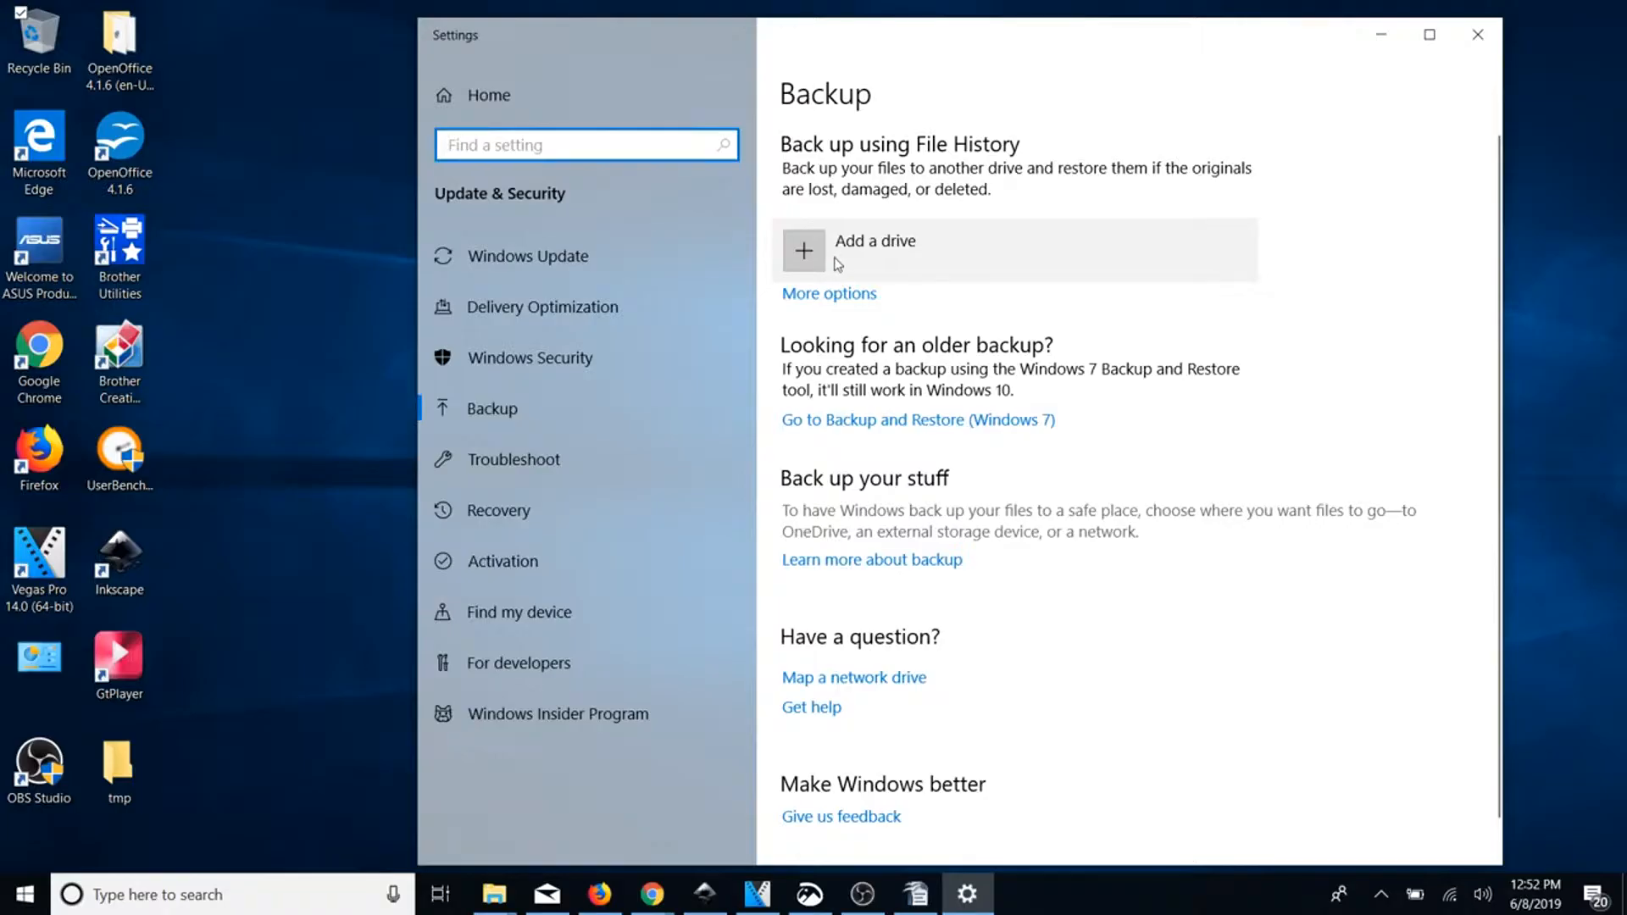
# - Add Backup (D:) as the File History drive, reopening the Backup settings to select it a second time
pyautogui.click(837, 264)
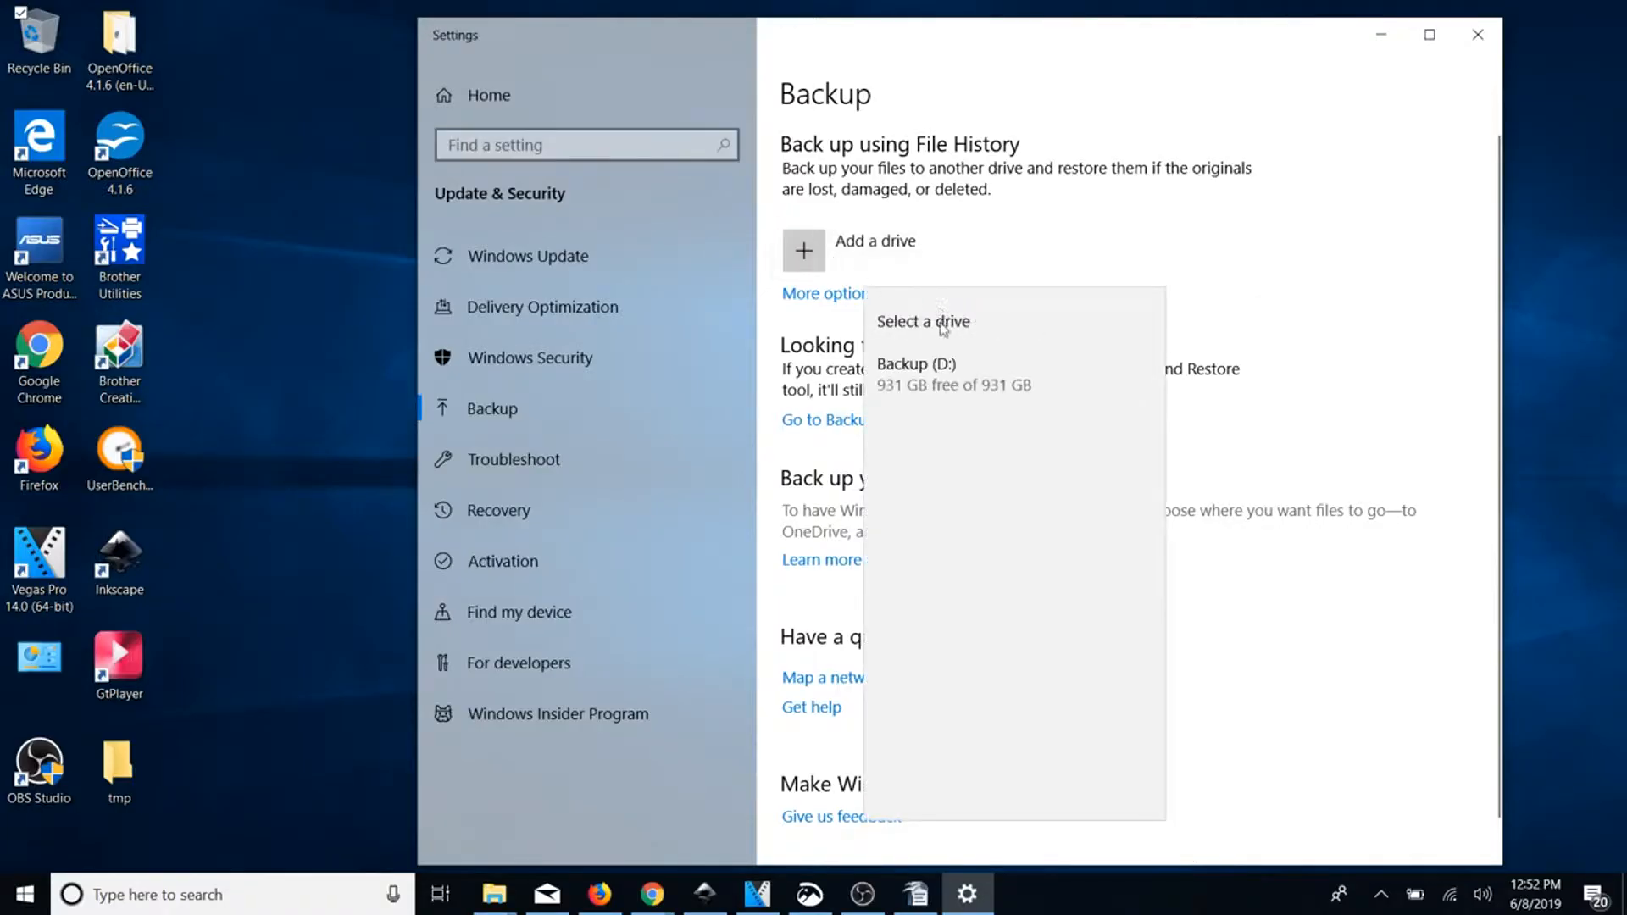
pyautogui.click(921, 373)
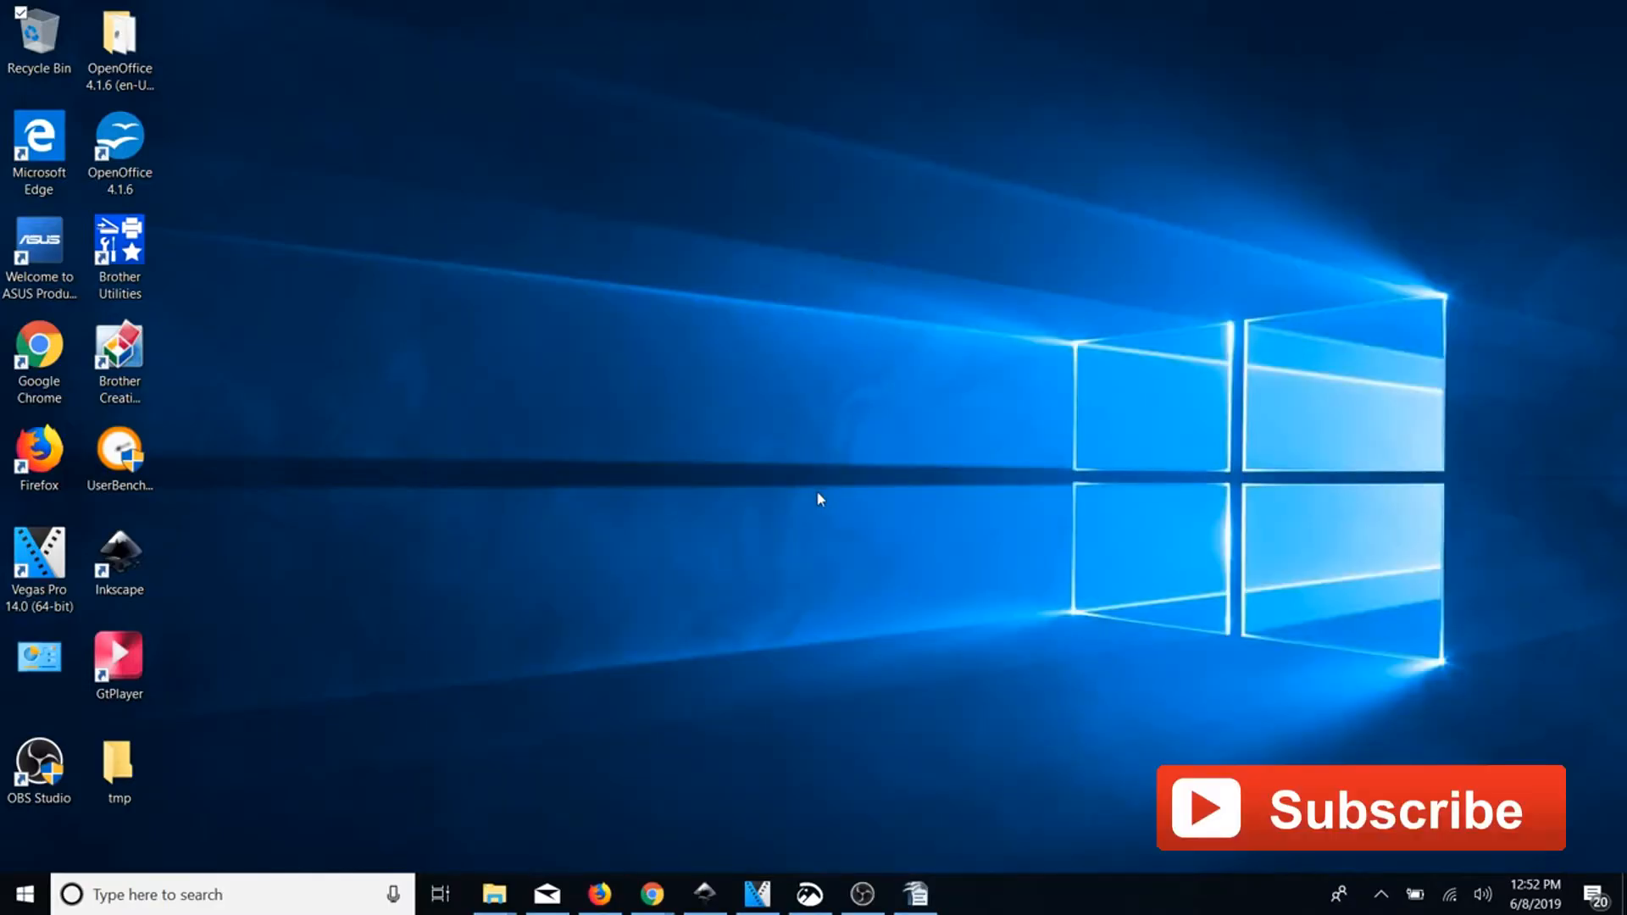
pyautogui.click(331, 892)
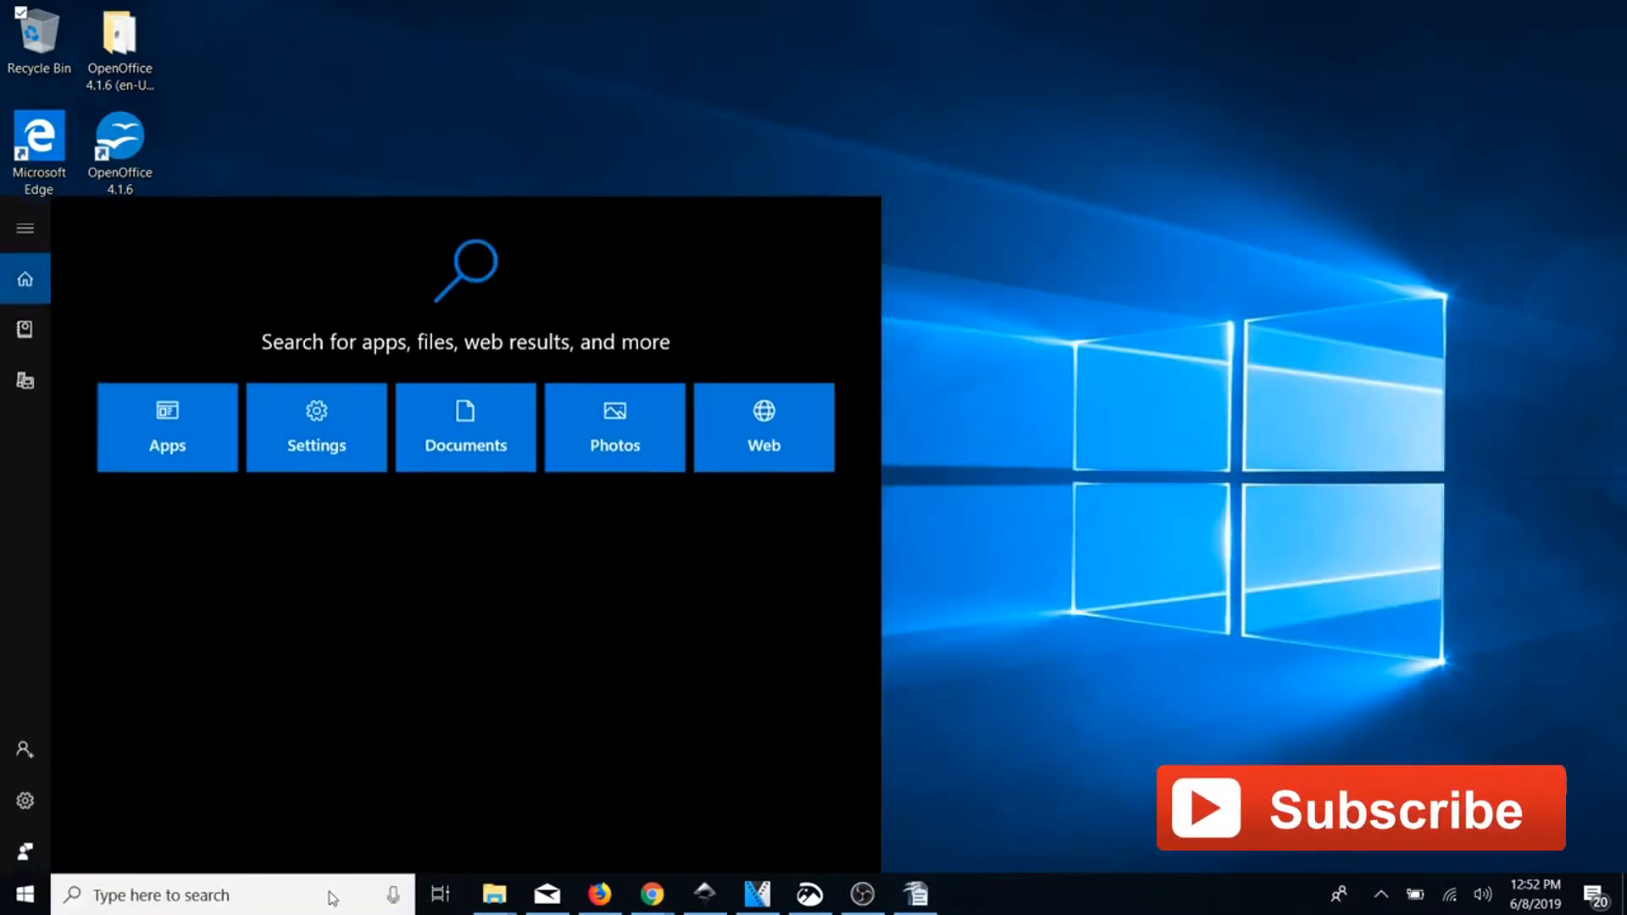
pyautogui.write('backup')
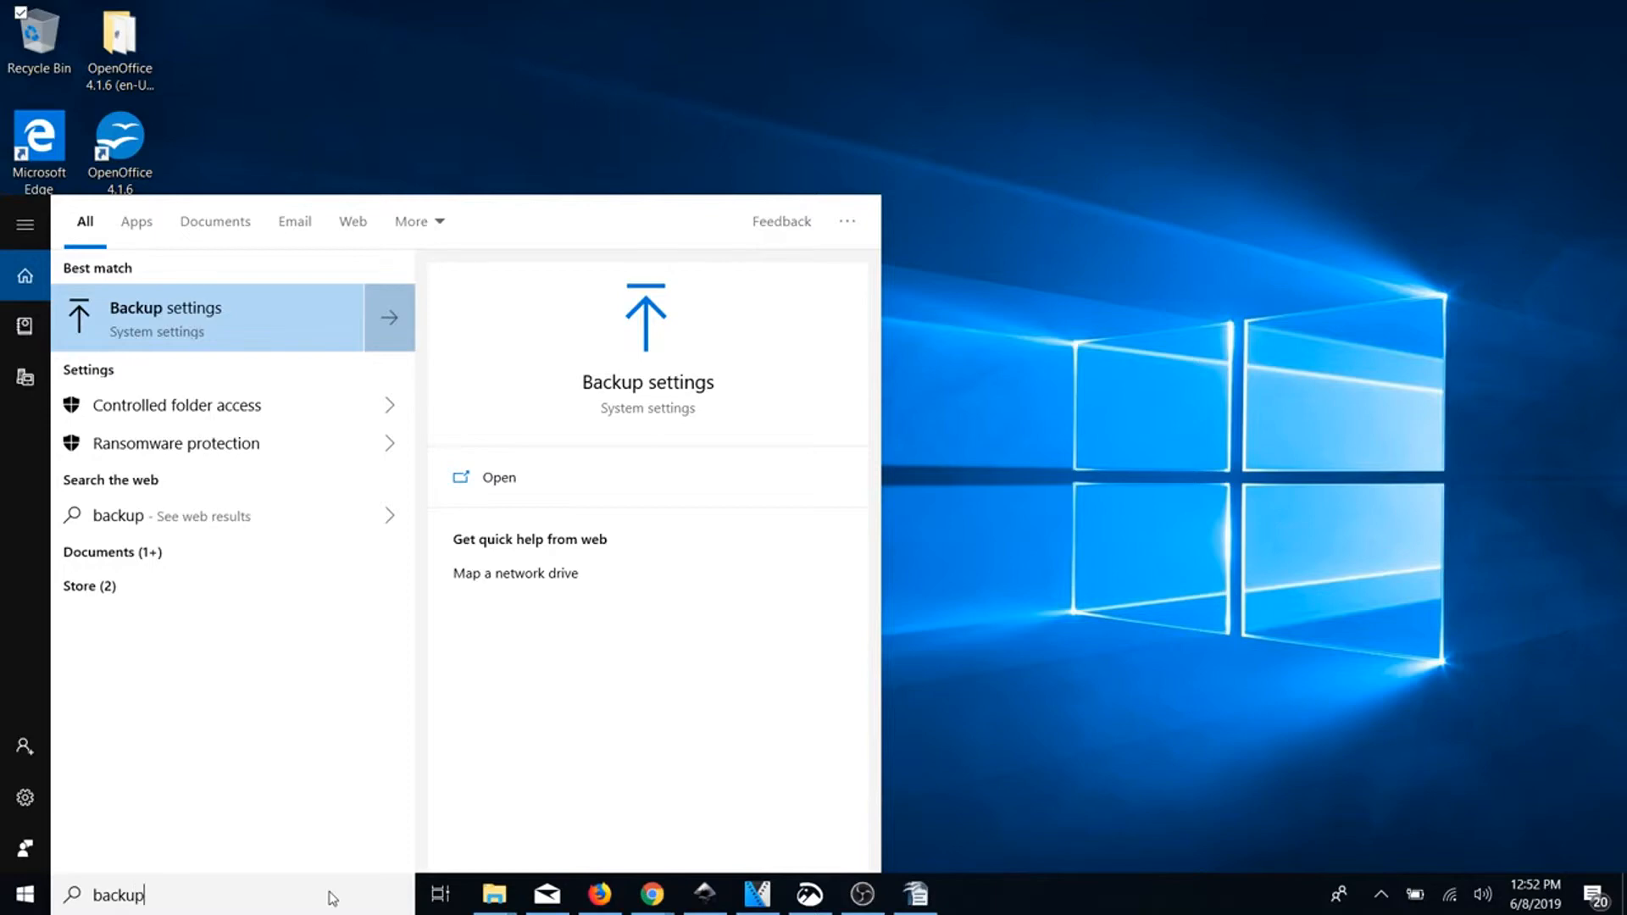
pyautogui.press('Return')
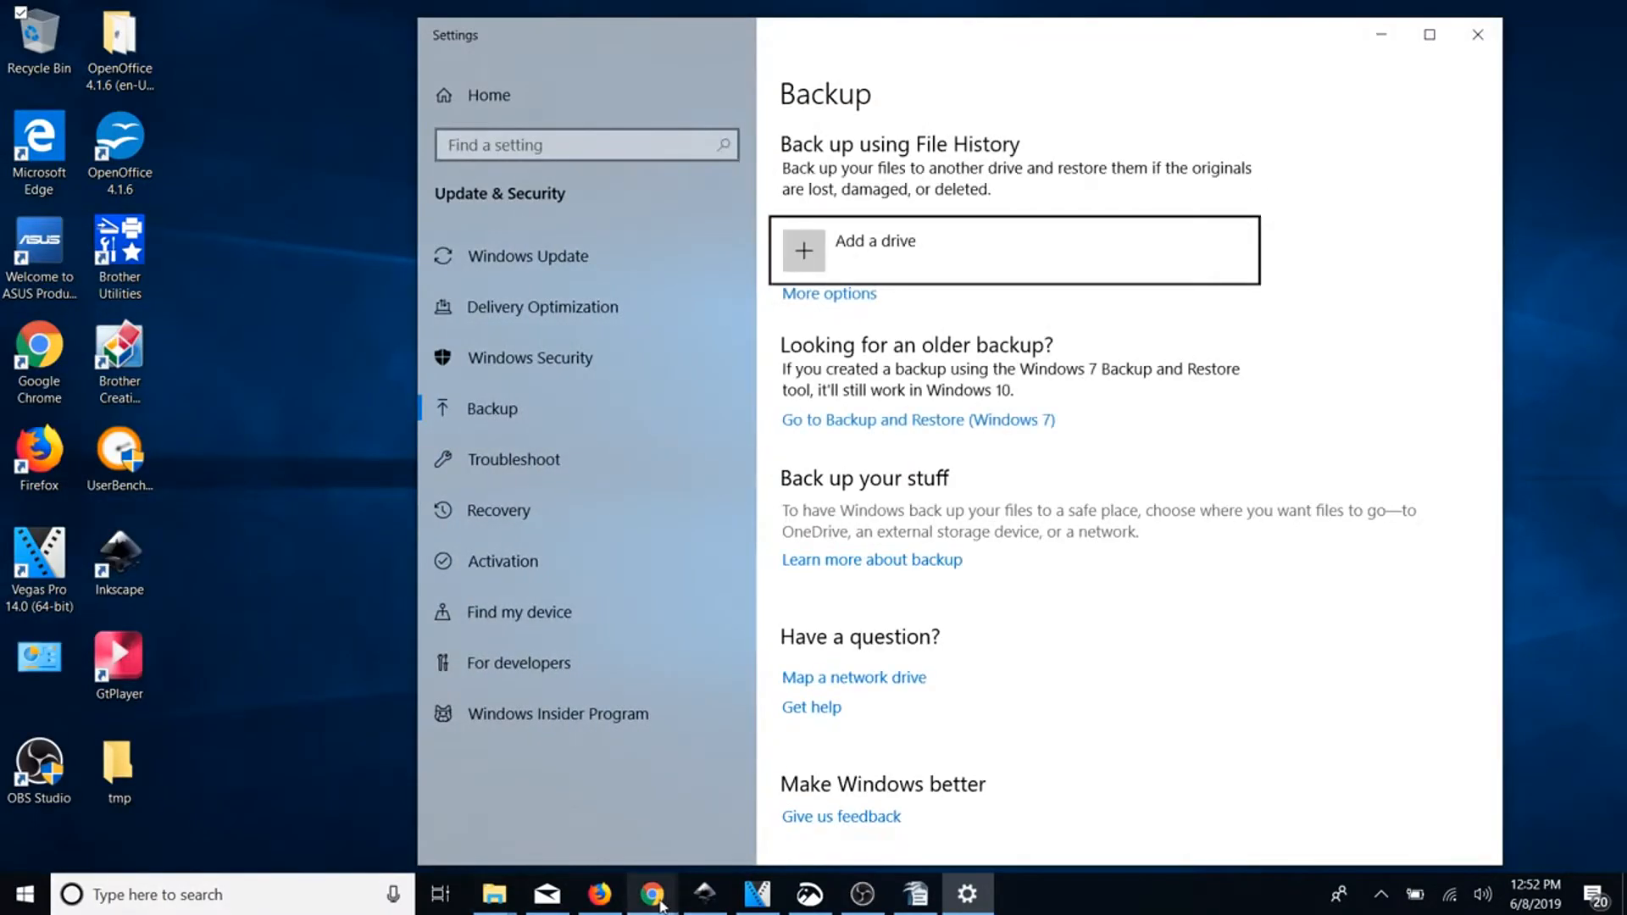
pyautogui.click(822, 260)
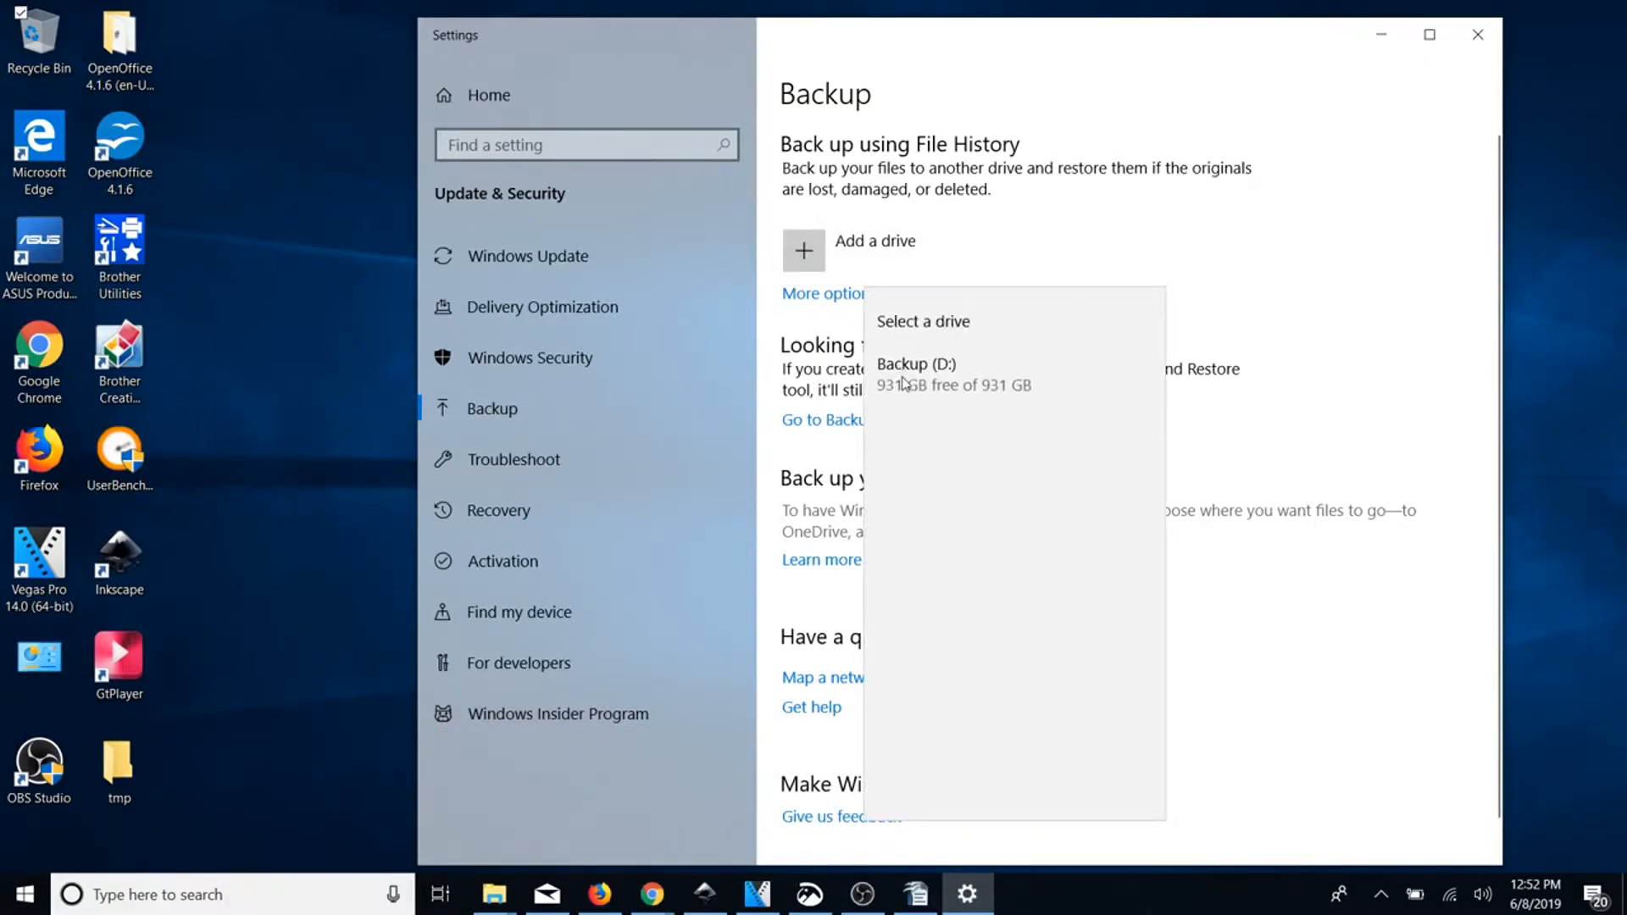
pyautogui.click(903, 383)
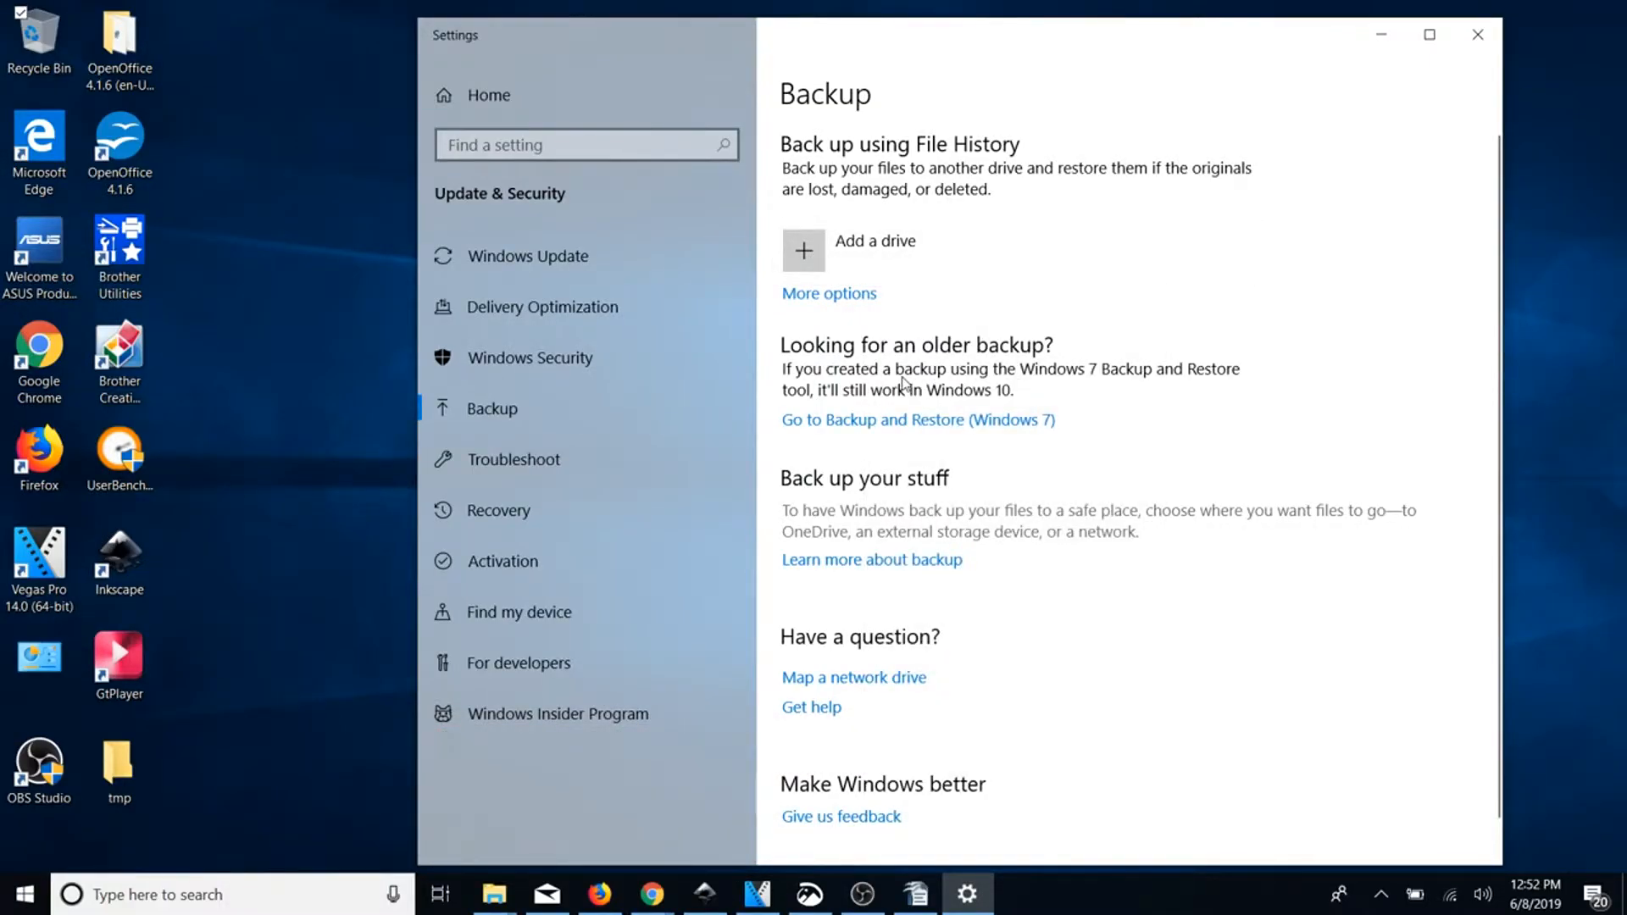
# - Open File History's additional options and start an immediate backup
pyautogui.click(843, 307)
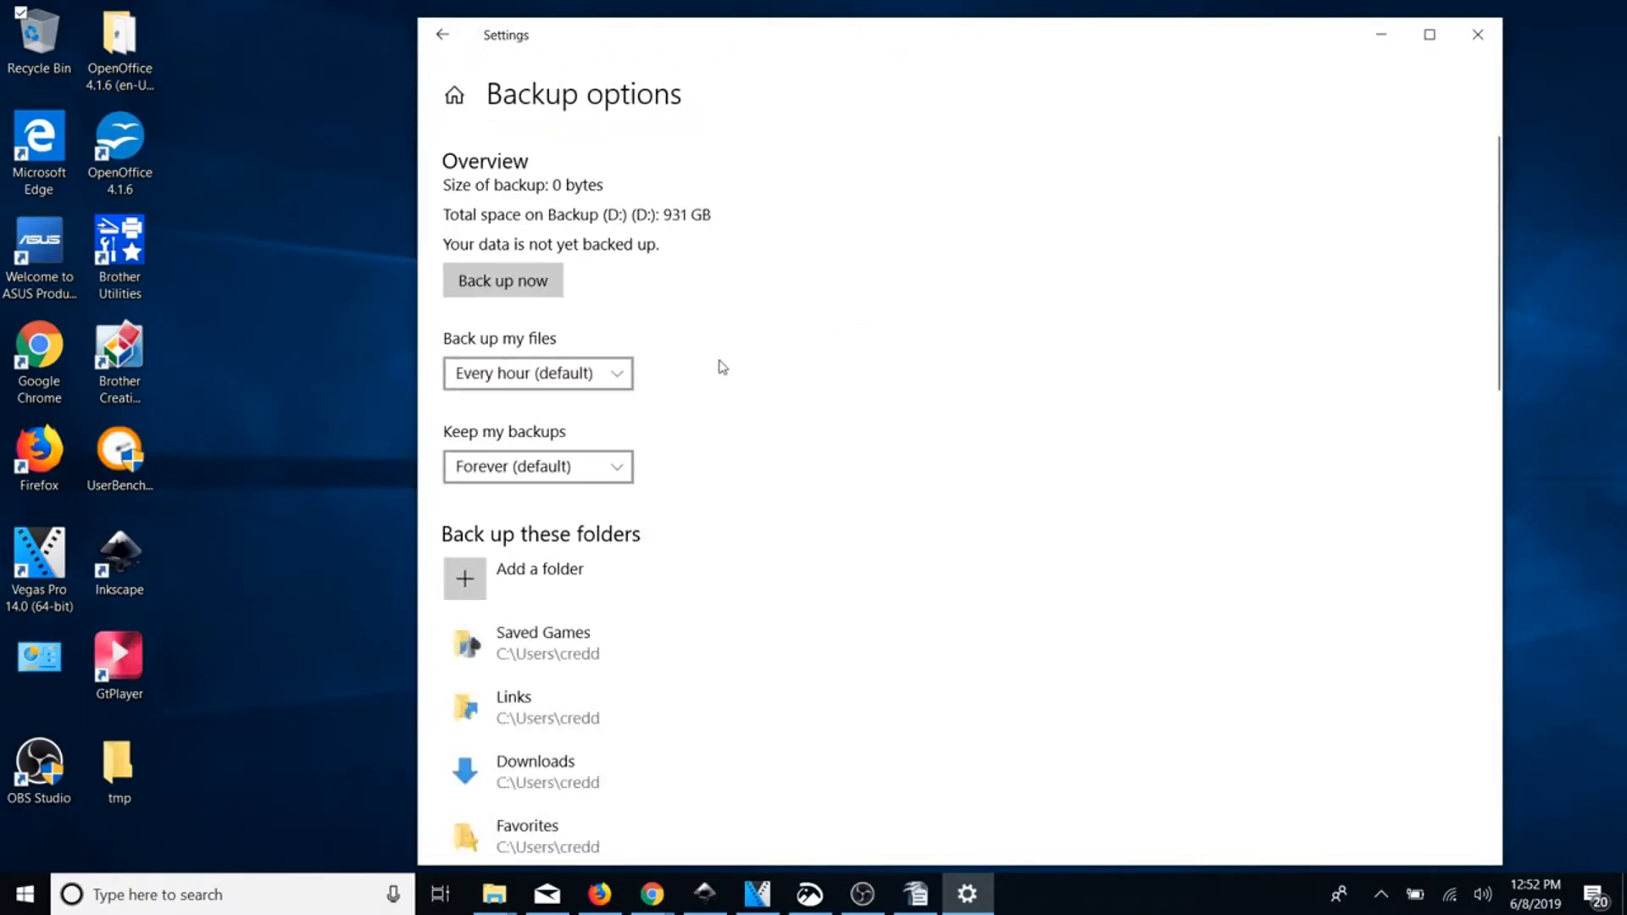
pyautogui.click(526, 285)
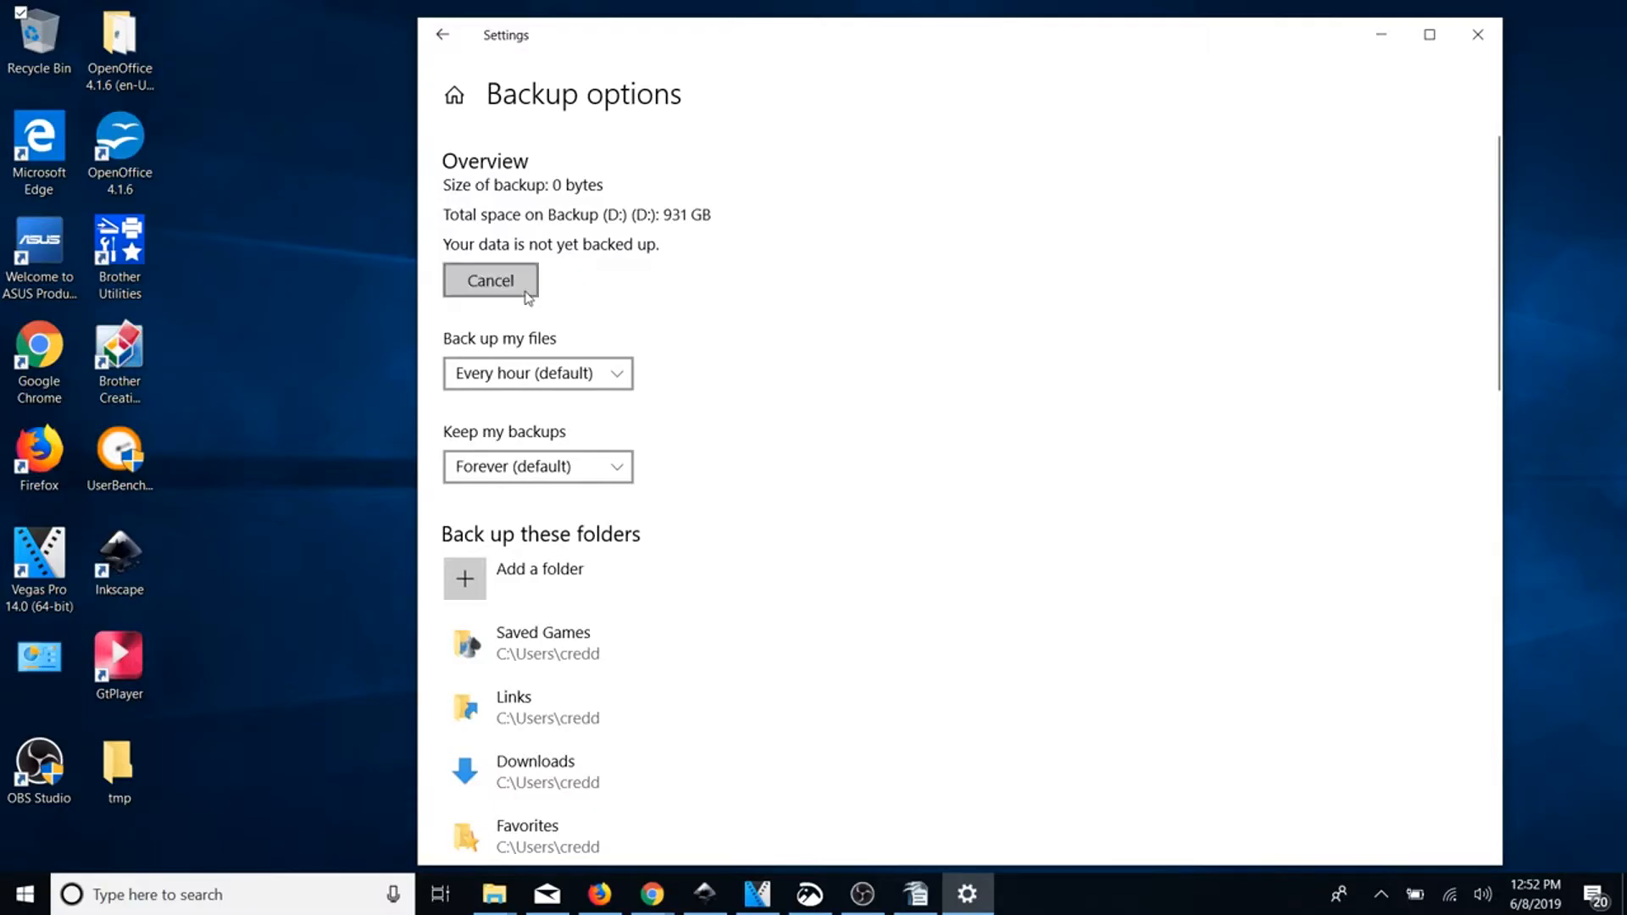
# - Switch to File Explorer and open the user's folder inside FileHistory on Backup (D:) to inspect the backup folders
pyautogui.press('super+e')
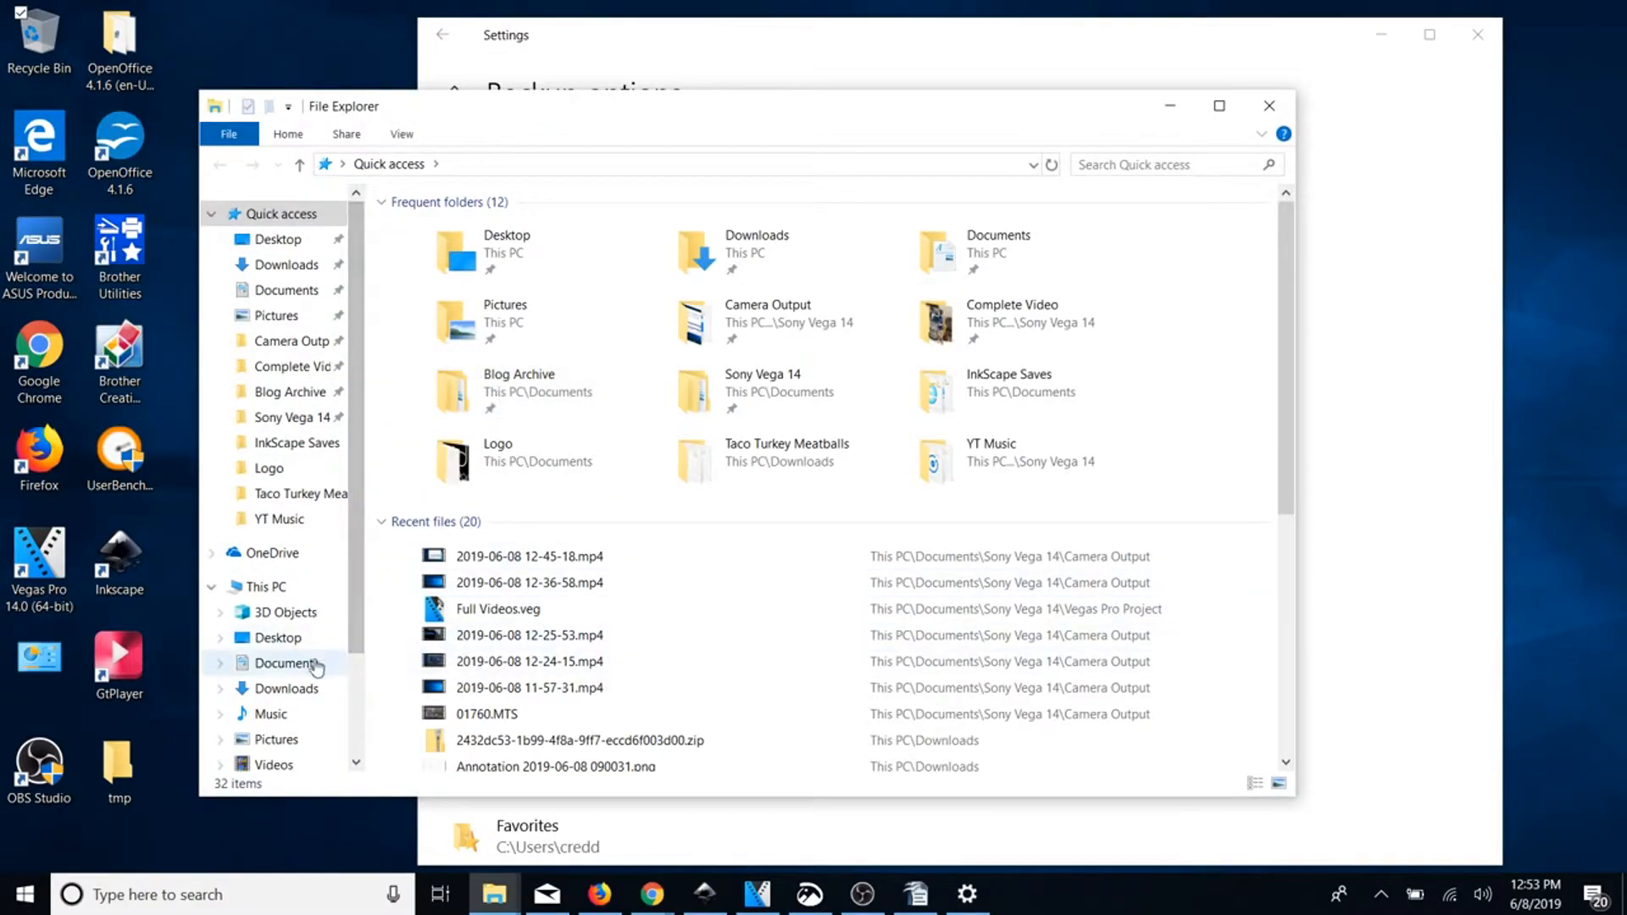
pyautogui.scroll(-2, 356, 598)
pyautogui.click(288, 672)
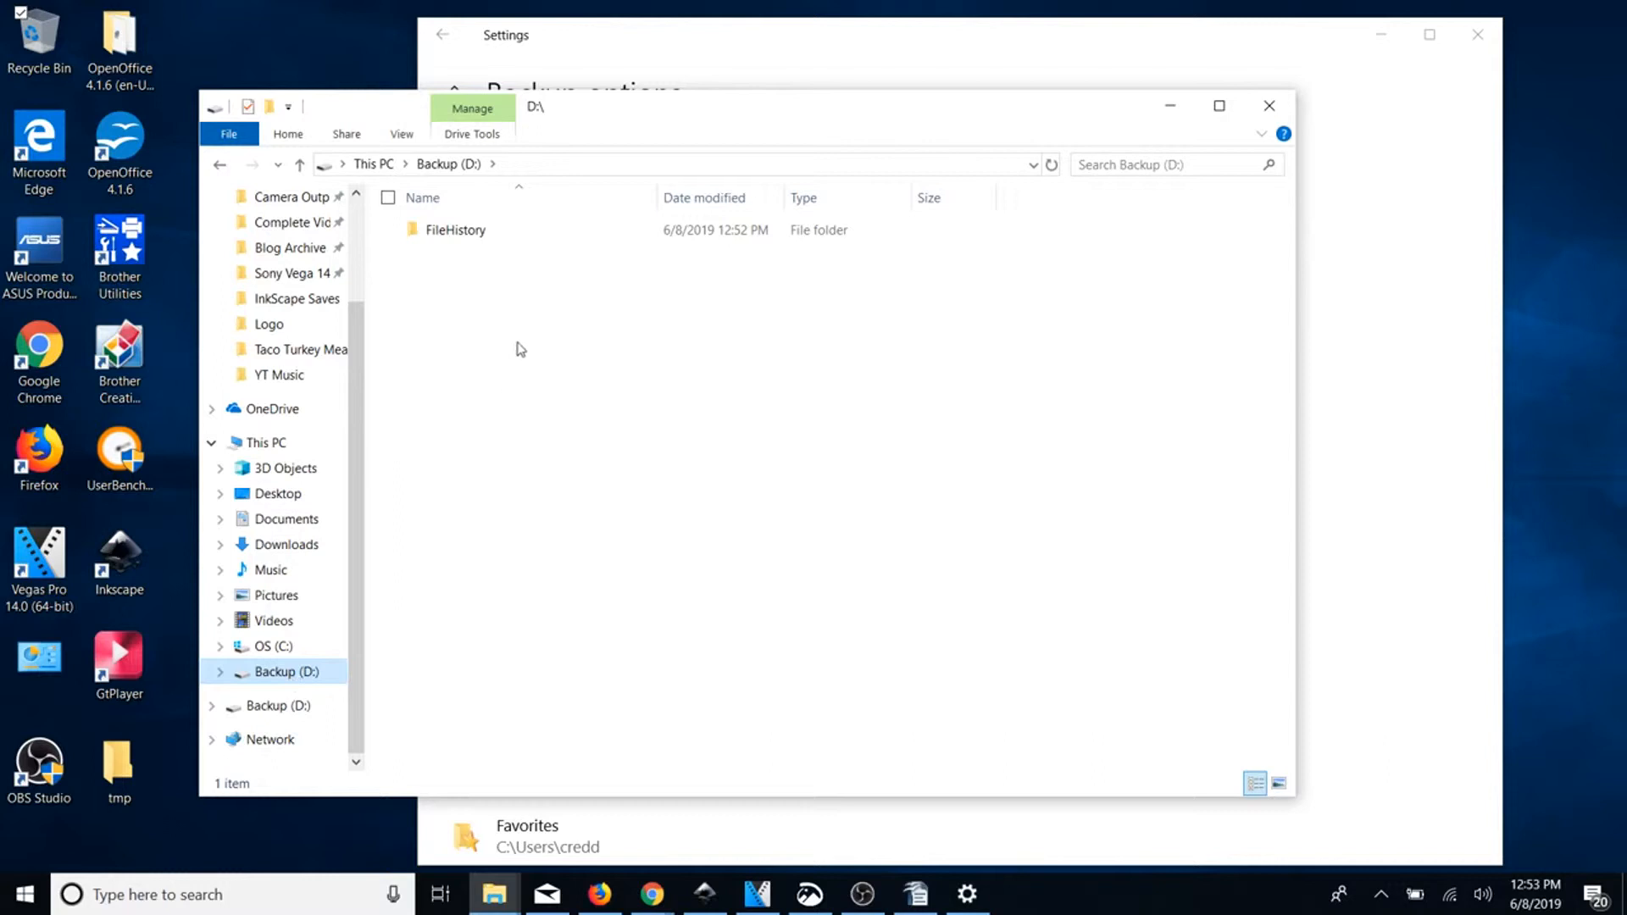
pyautogui.doubleClick(469, 234)
pyautogui.doubleClick(442, 231)
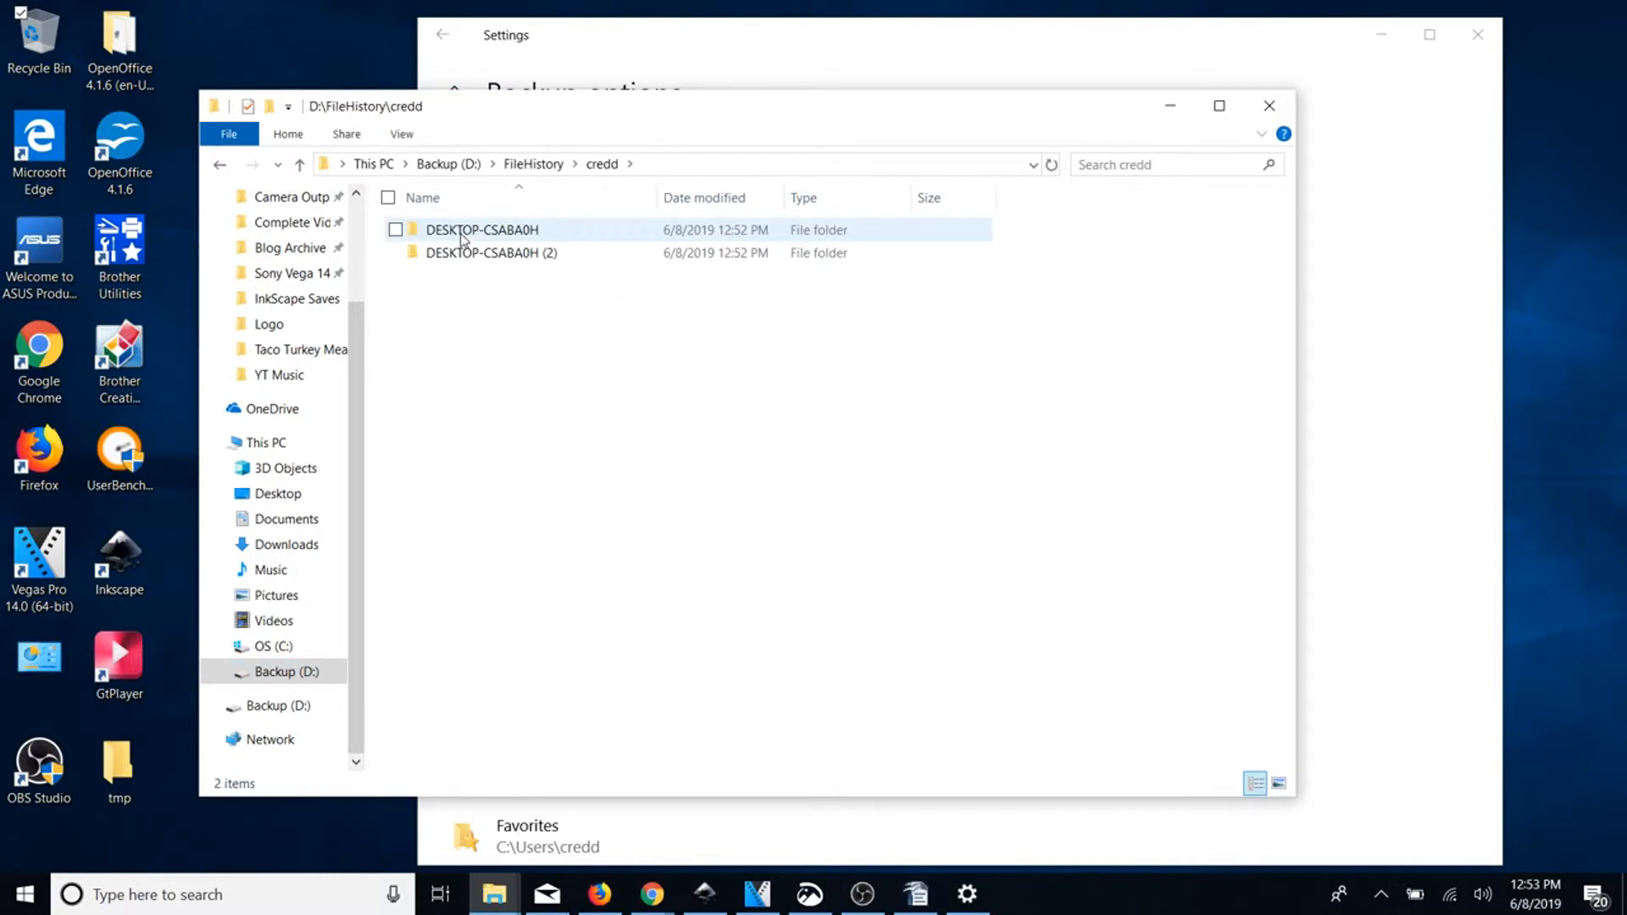
# - Open the DESKTOP-CSABA0H (2) backup folder and go through Data, C and Users to the user's folder
pyautogui.click(496, 263)
pyautogui.doubleClick(494, 258)
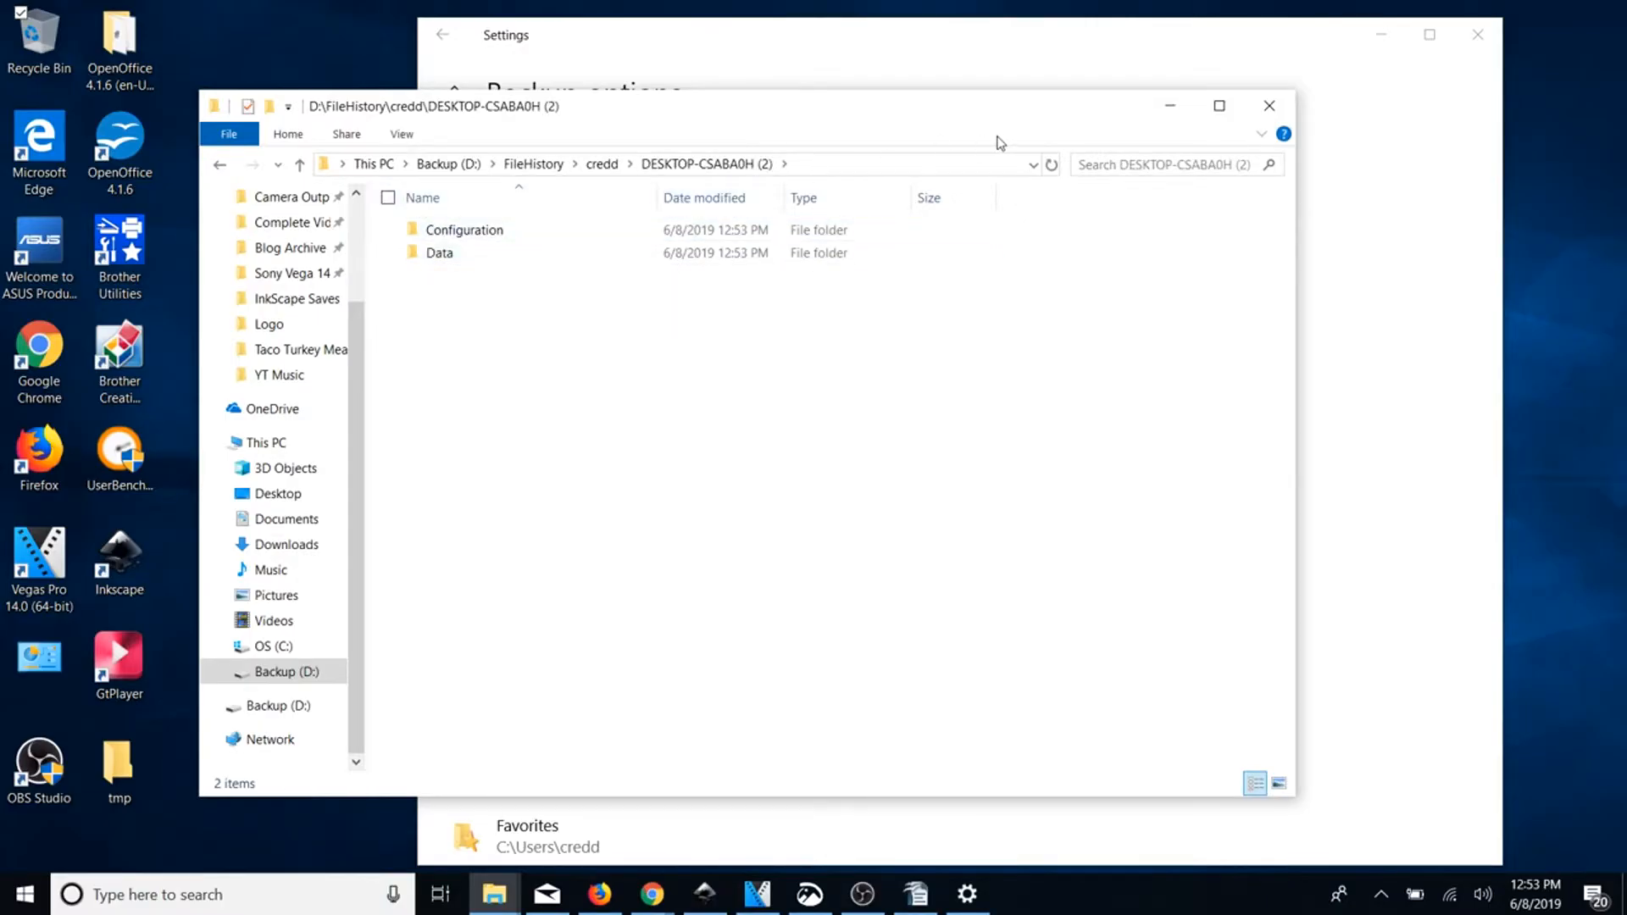
pyautogui.doubleClick(504, 253)
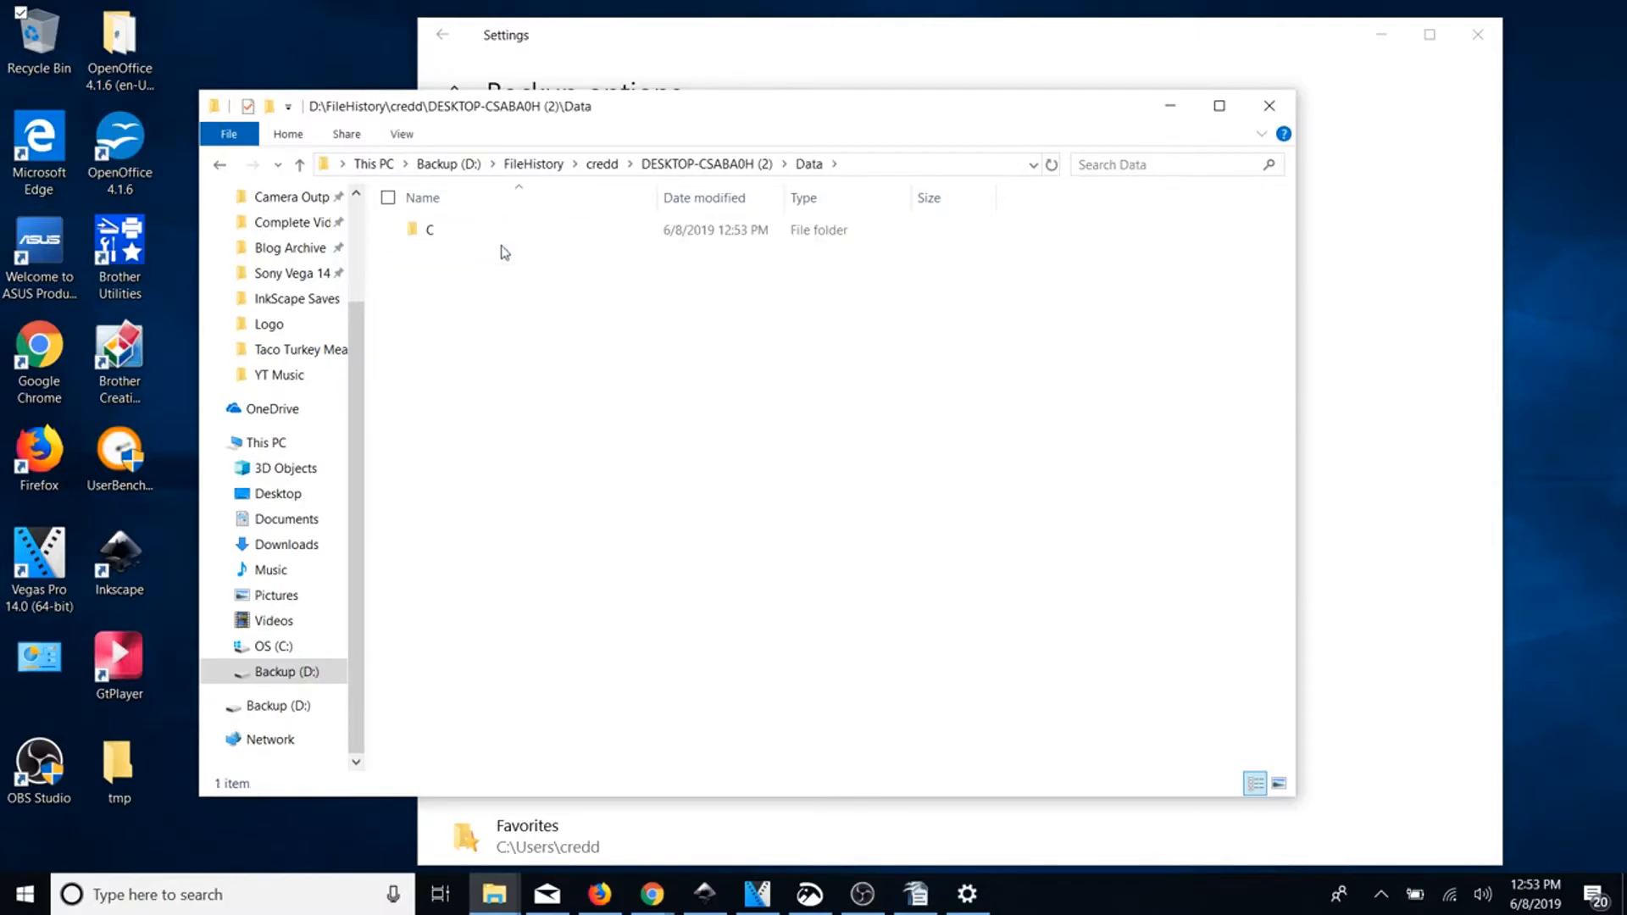
pyautogui.doubleClick(490, 240)
pyautogui.doubleClick(488, 241)
pyautogui.doubleClick(487, 240)
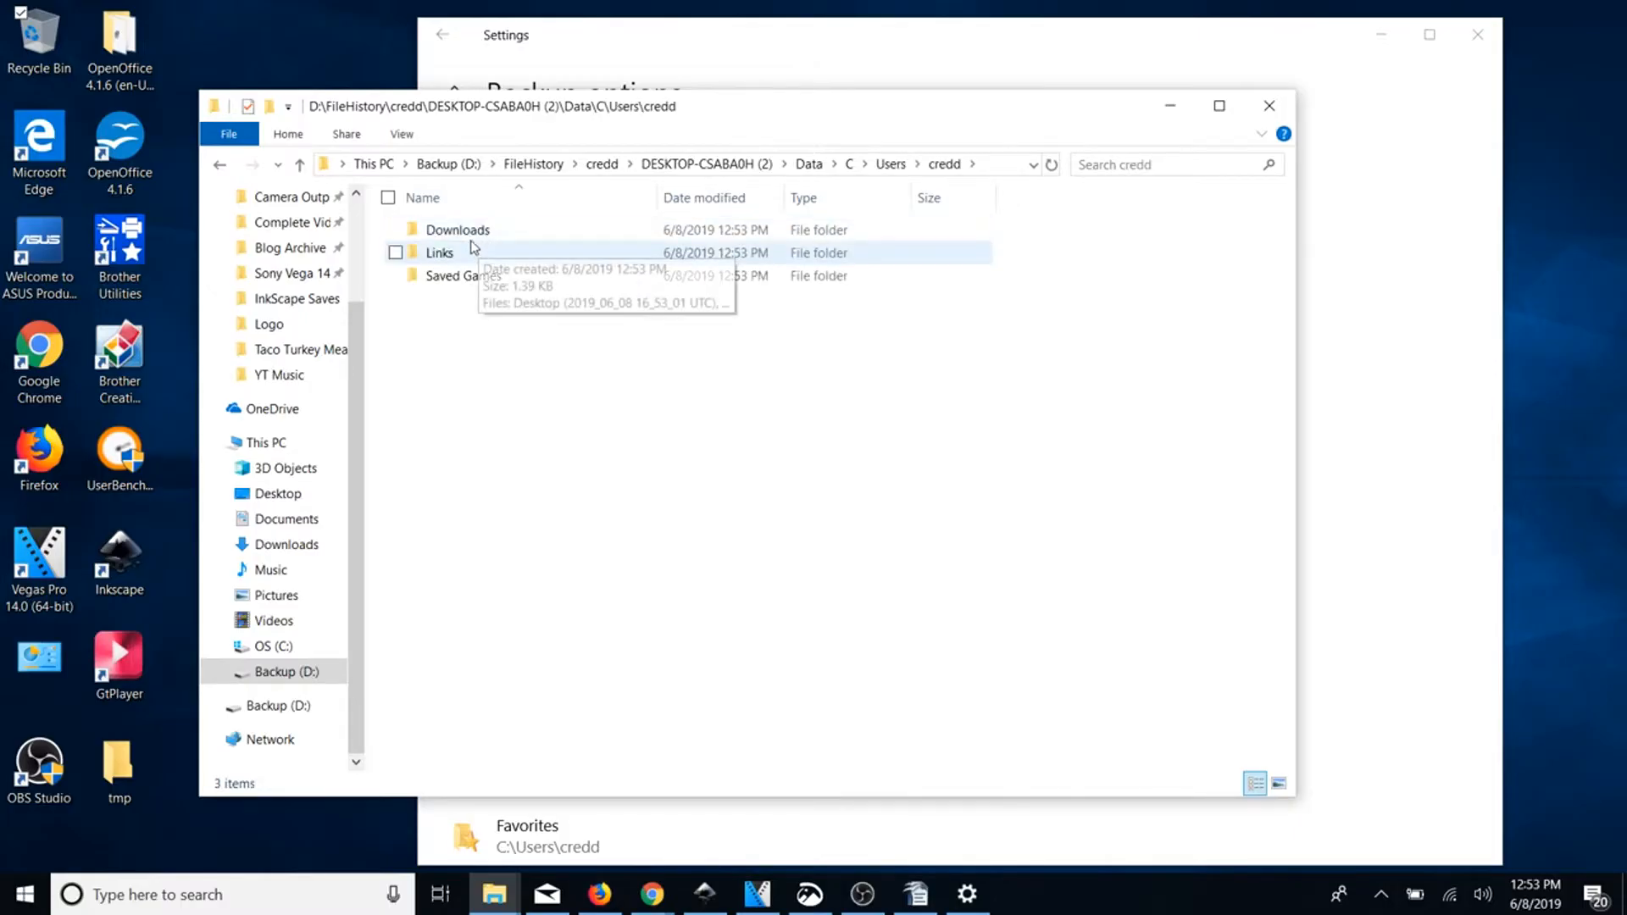
# - Examine the contents of the backed-up Downloads folder and close File Explorer to return to Backup options
pyautogui.doubleClick(472, 240)
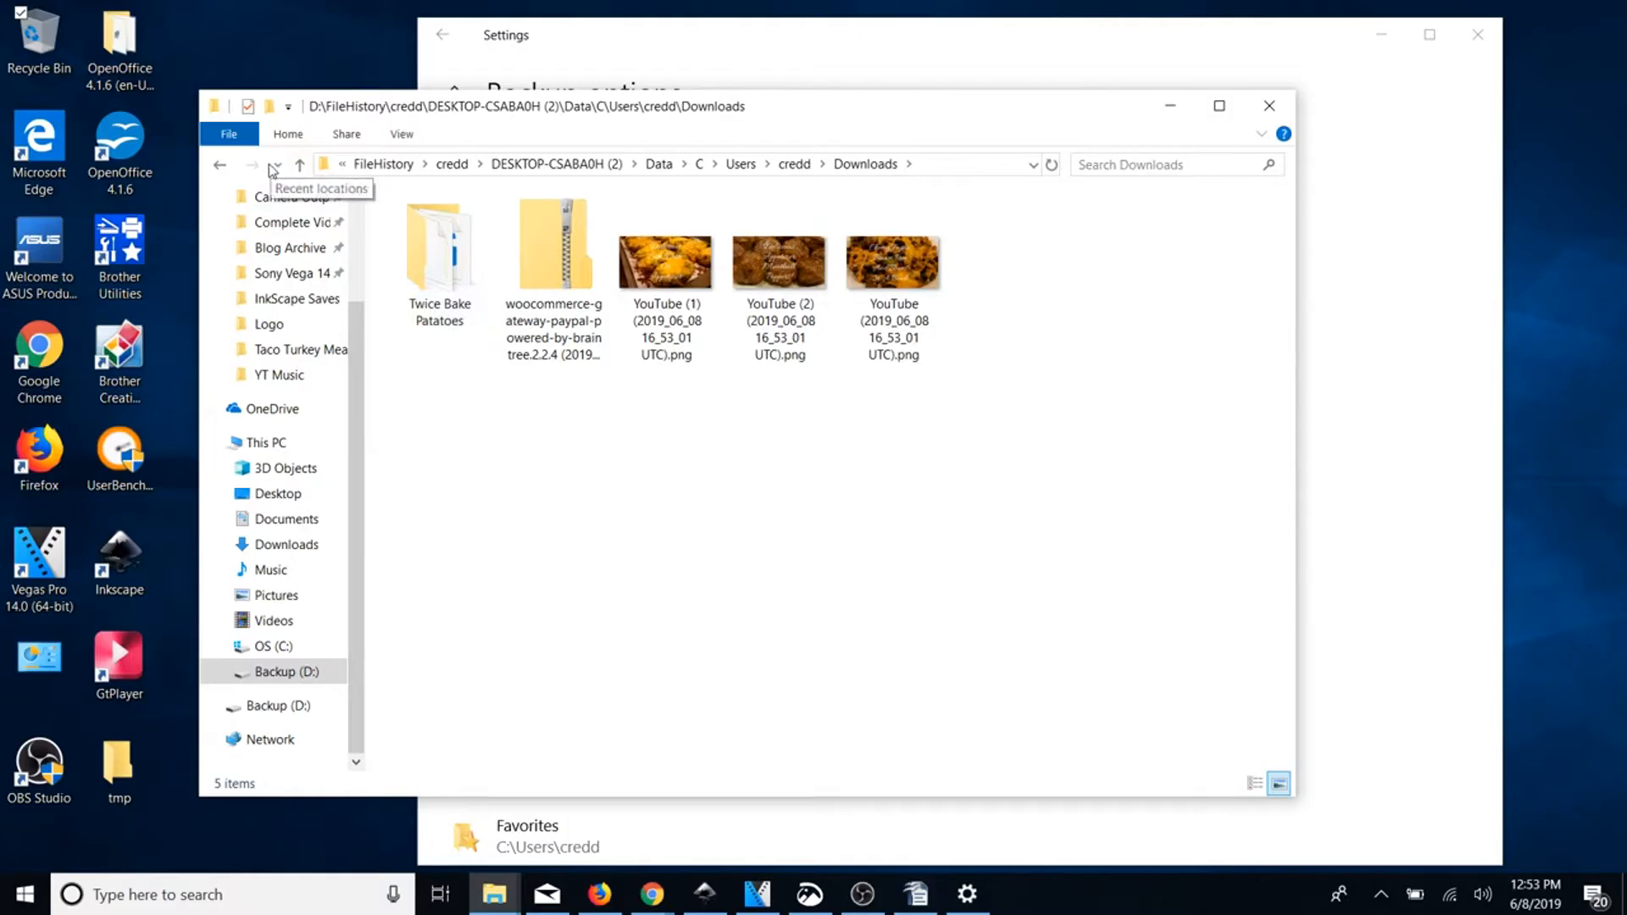
pyautogui.click(300, 165)
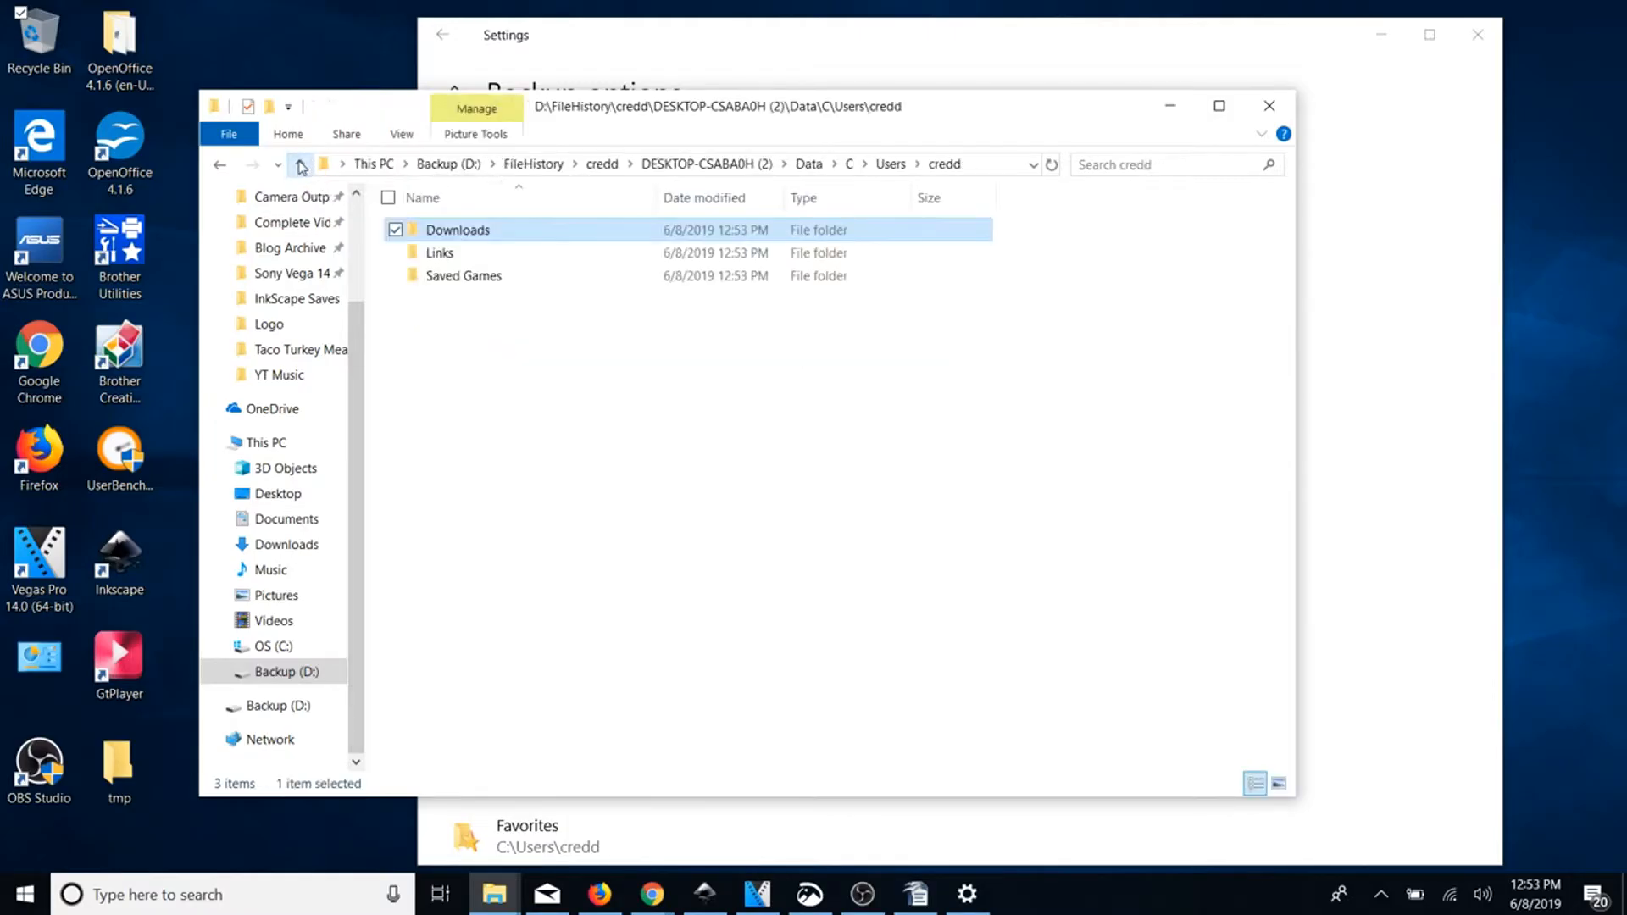
pyautogui.click(1265, 109)
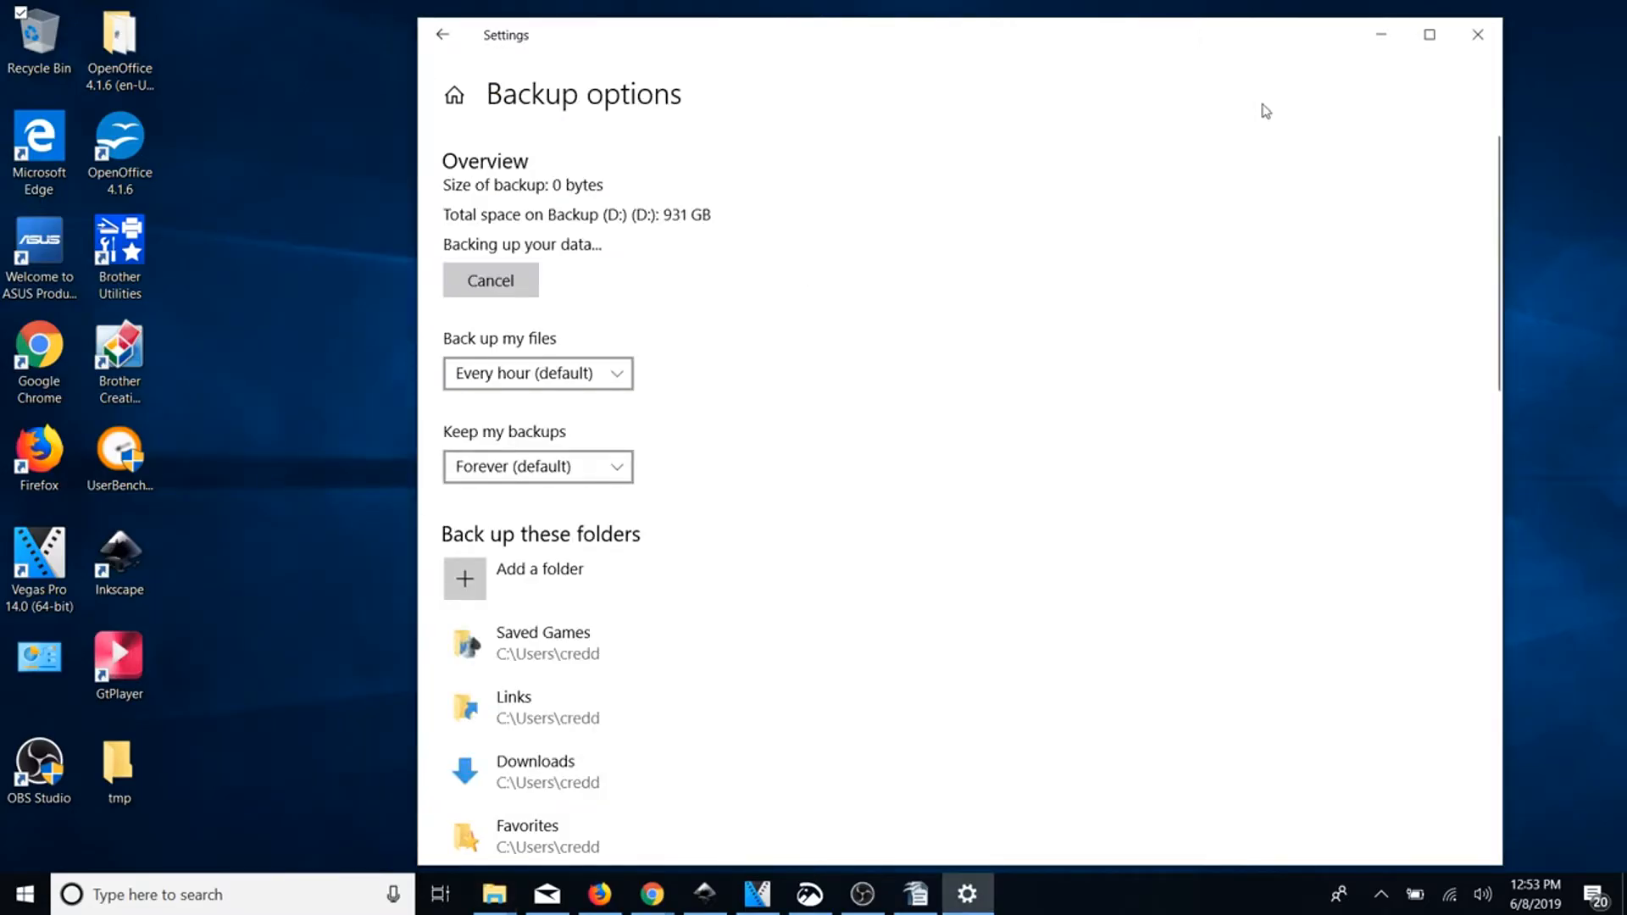